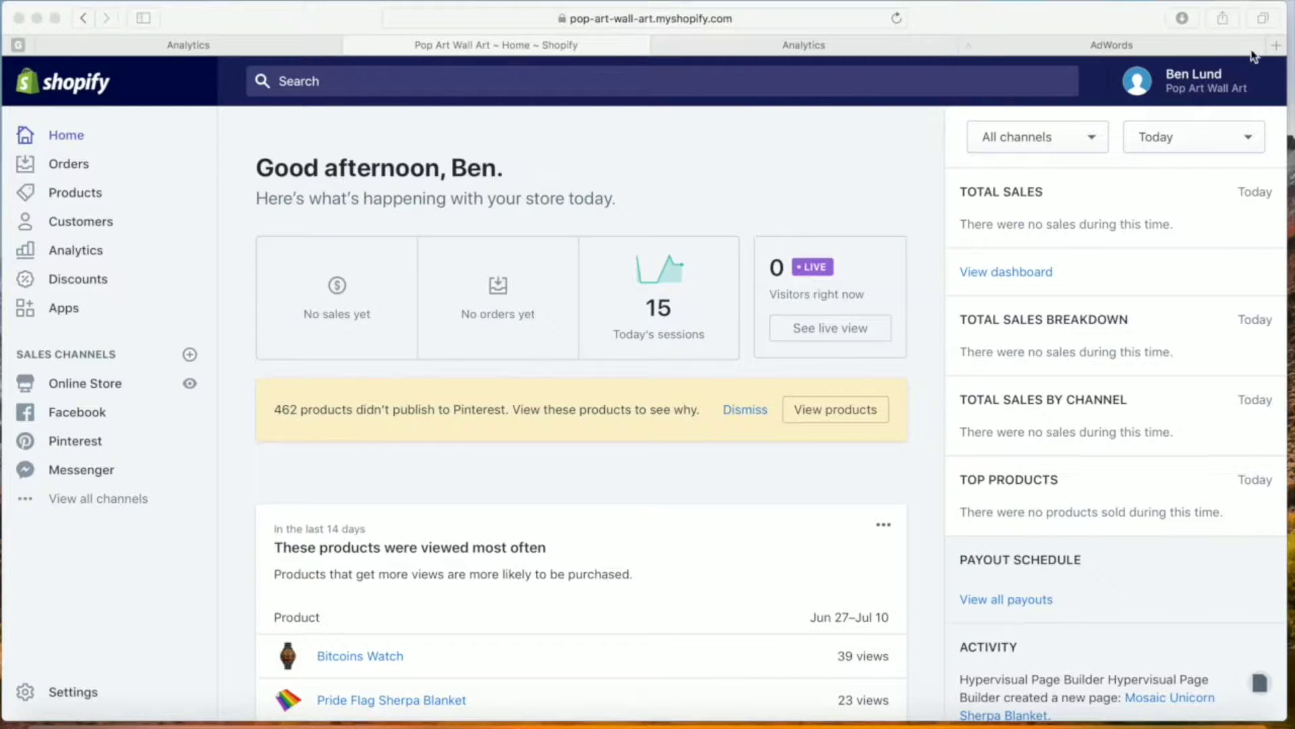
- Open analytics.google.com in a new browser tab and place that tab right after the Shopify store's tab
left_click(1276, 45)
type("analytics.google.com")
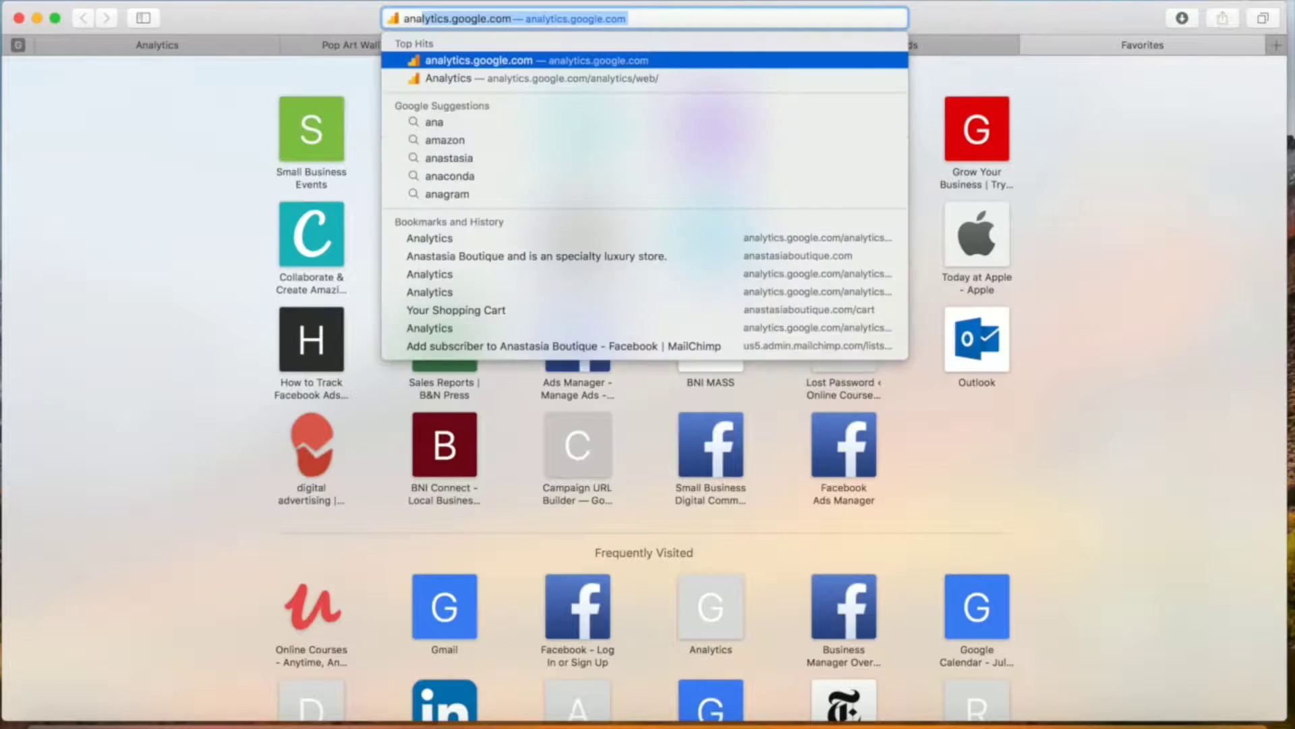
key("Return")
left_click_drag(1184, 46, 729, 64)
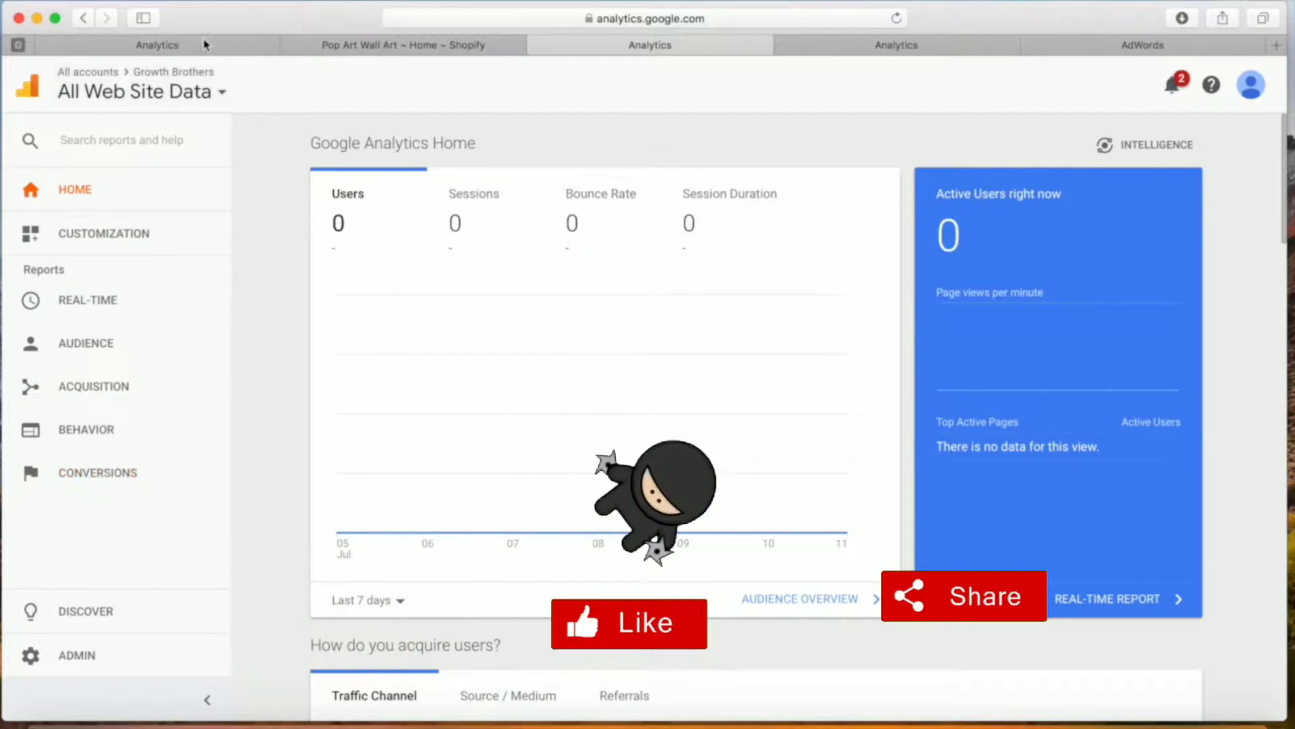
- Switch Google Analytics to the other signed-in Google account, the one that holds the Pop Art Wall Art property
left_click(204, 94)
left_click(1252, 96)
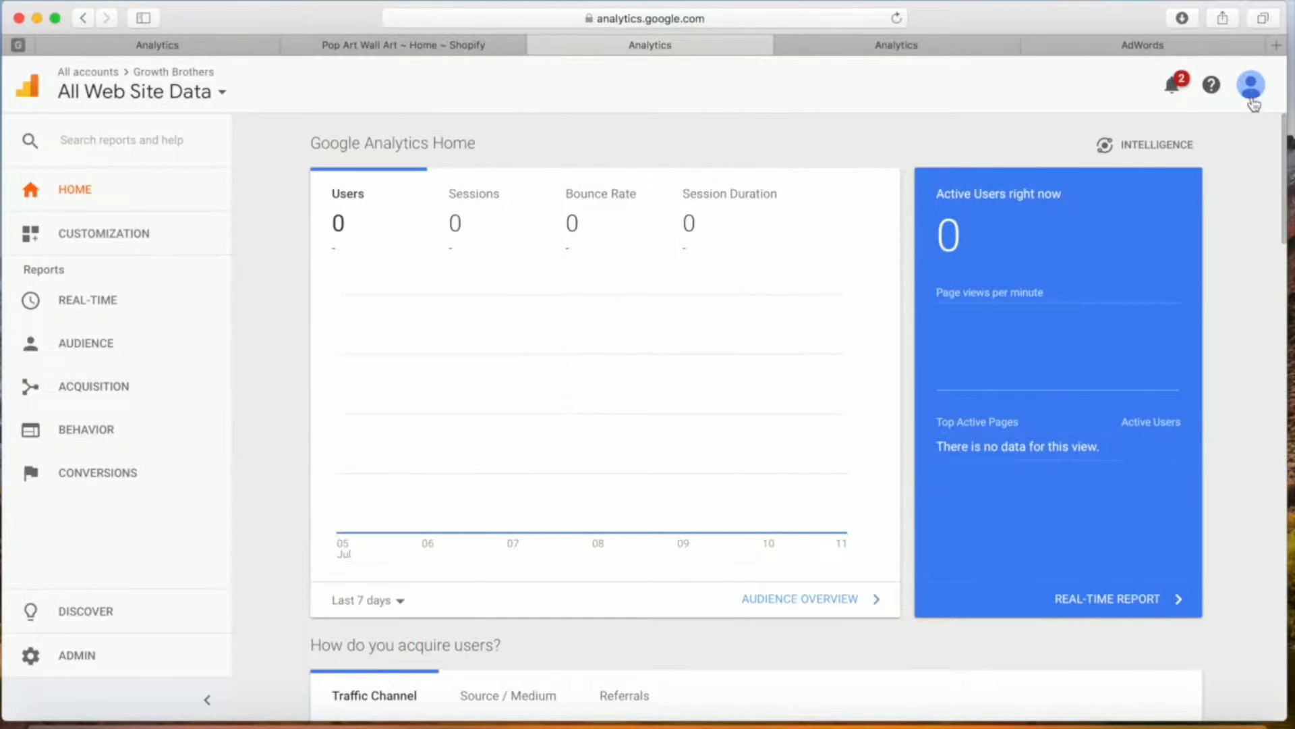
left_click(1253, 101)
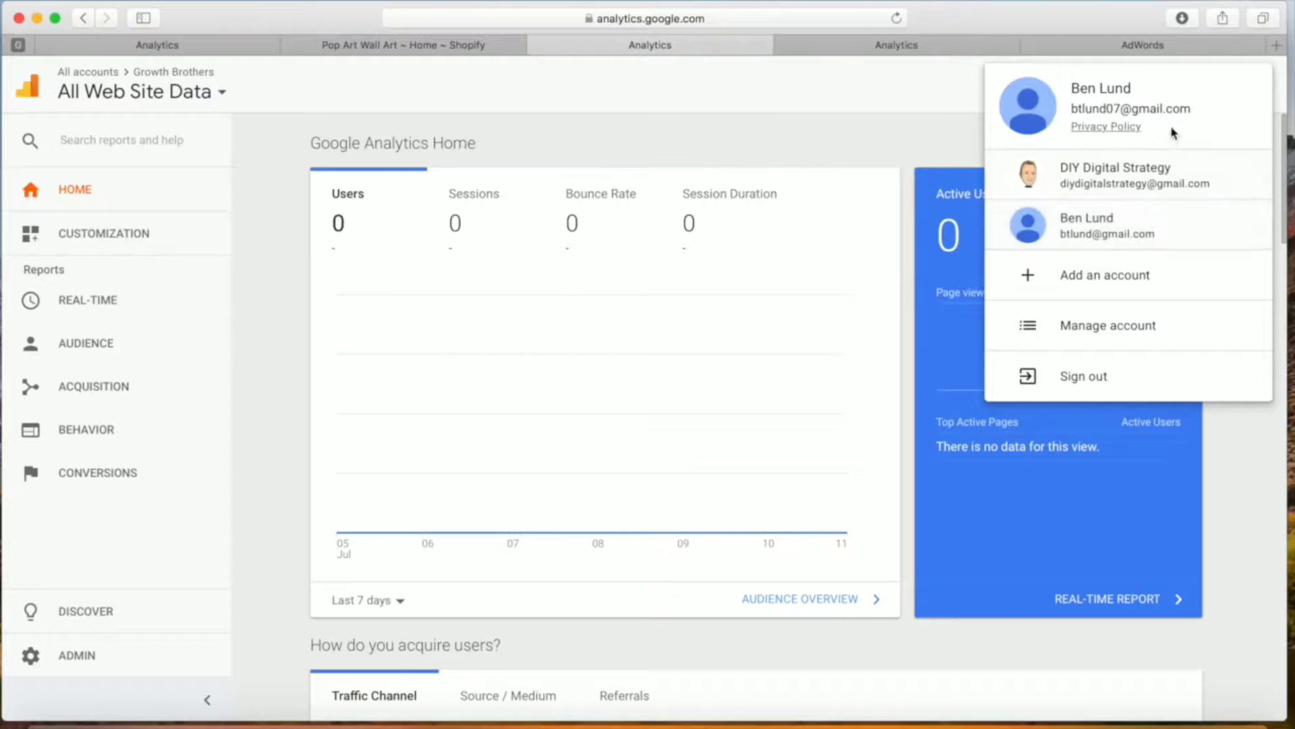
left_click(1164, 222)
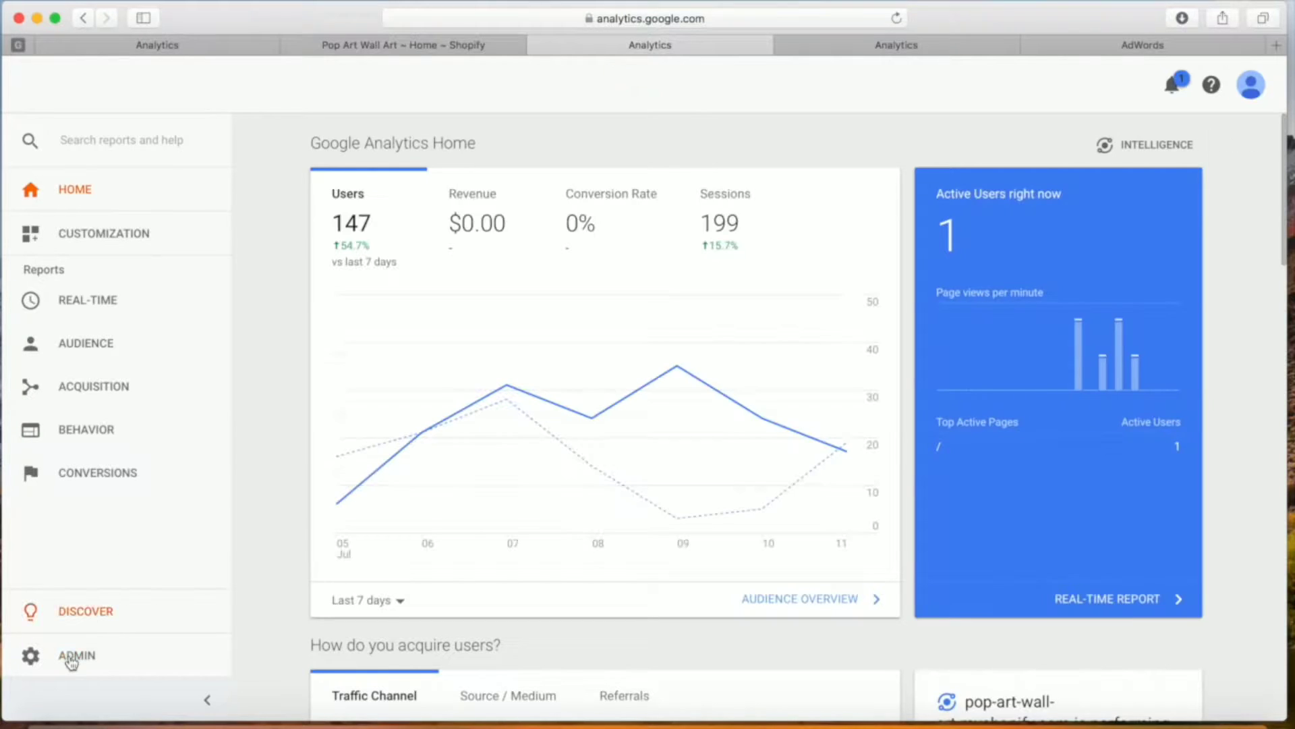
- Open the tracking code of the Pop Art Wall Art property and copy the entire Global Site Tag snippet
left_click(72, 658)
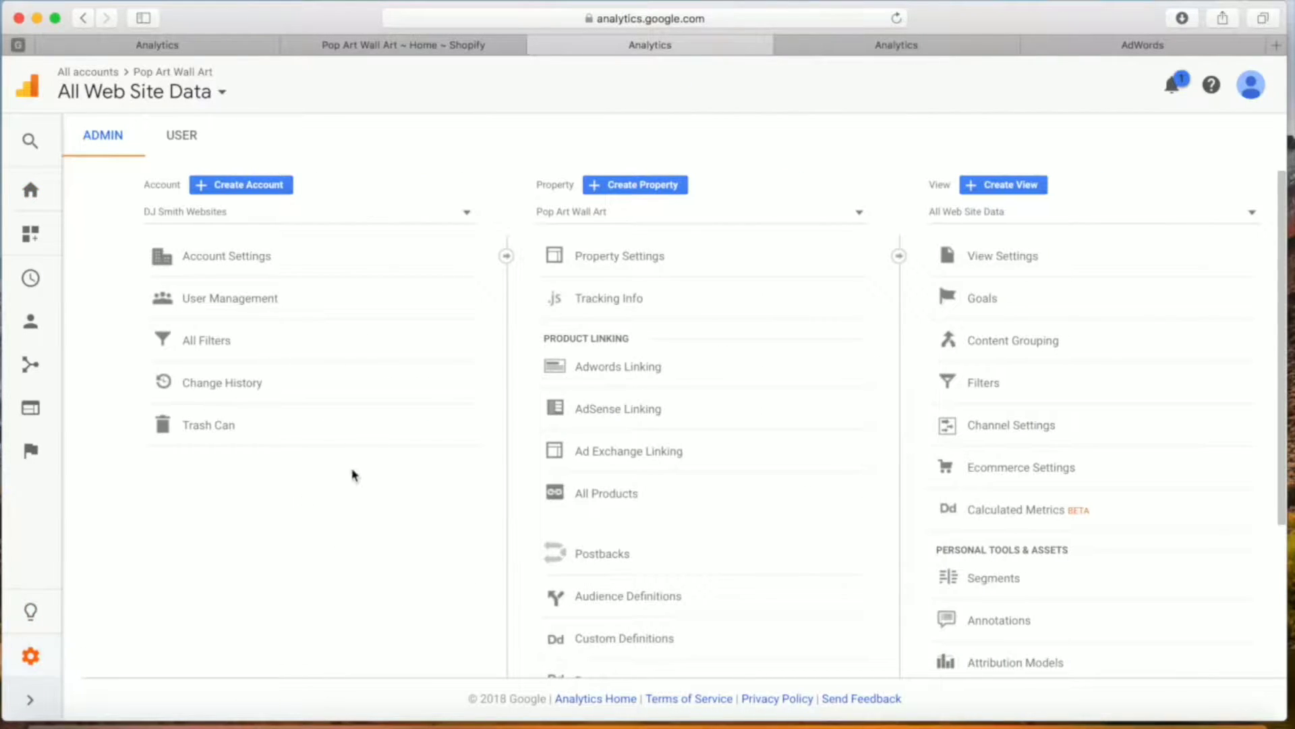
left_click(611, 305)
left_click(614, 332)
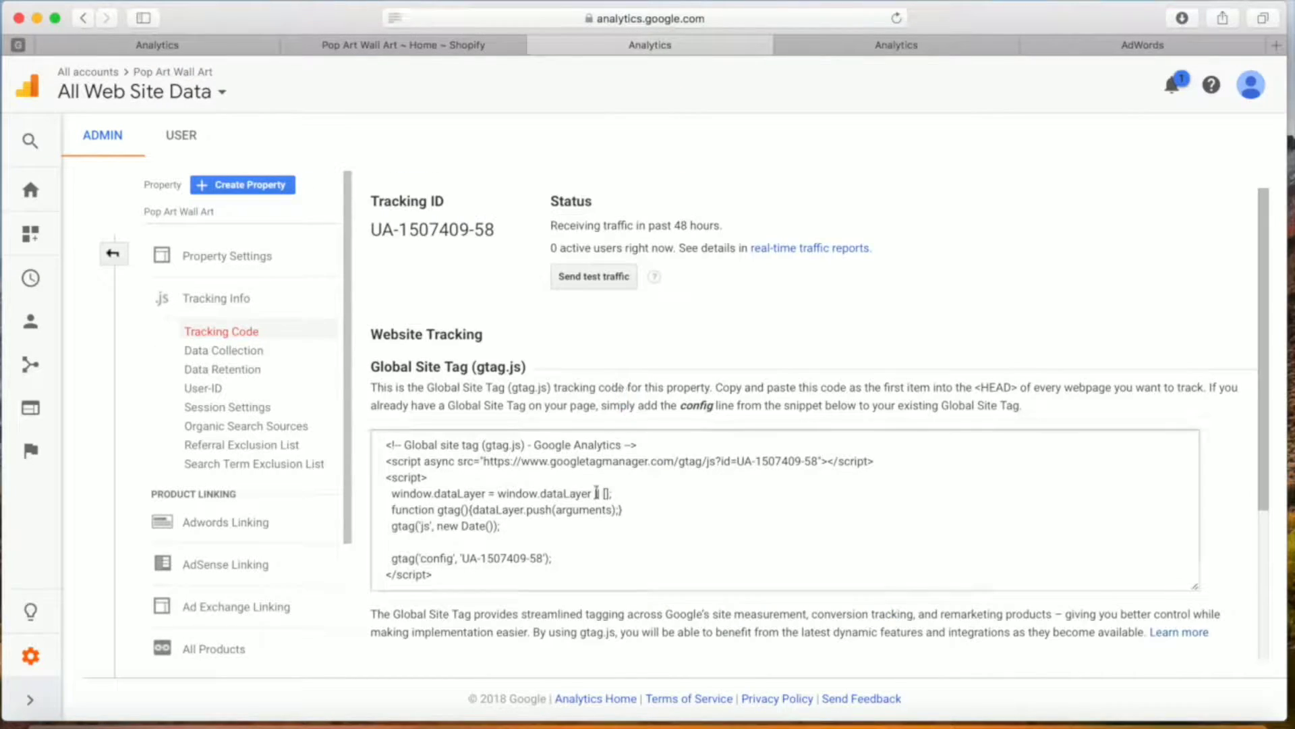
triple_click(596, 493)
scroll(597, 498, "down", 1)
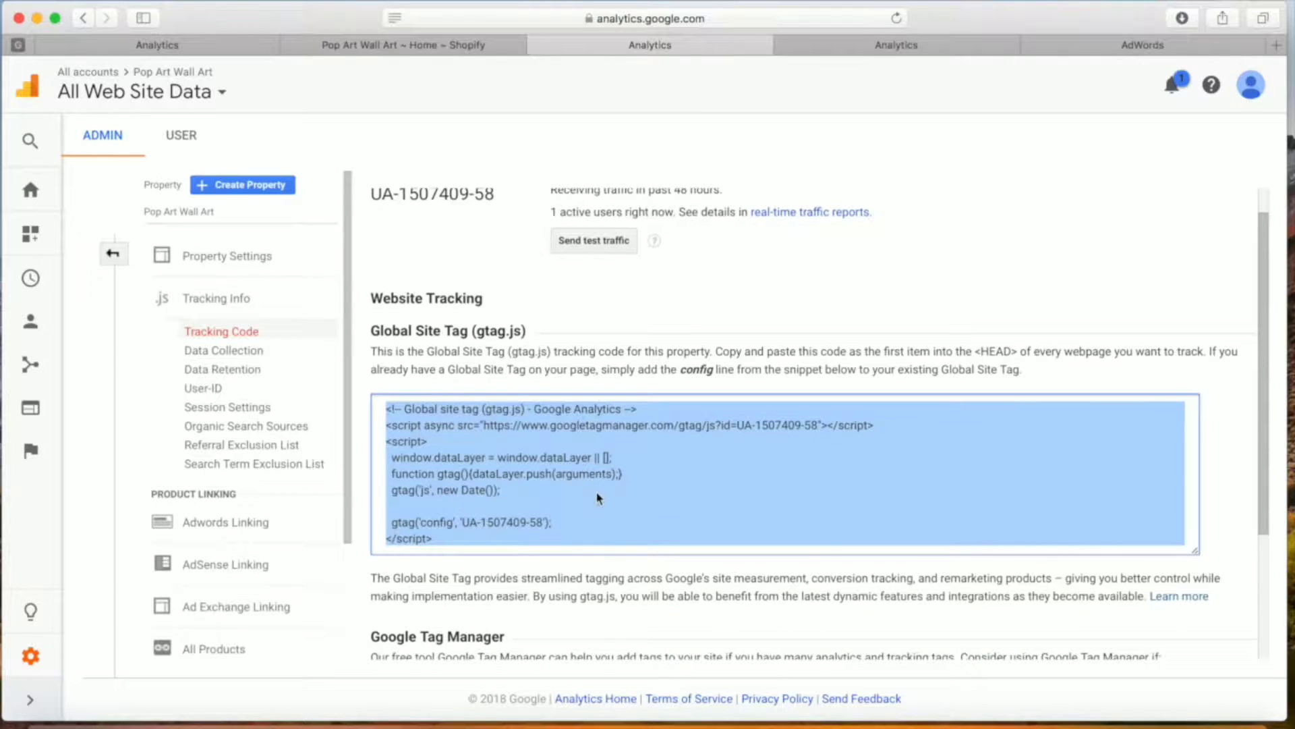
- Switch to Shopify and try to replace the Google Analytics account in the online store preferences with the copied Global Site Tag
left_click(425, 52)
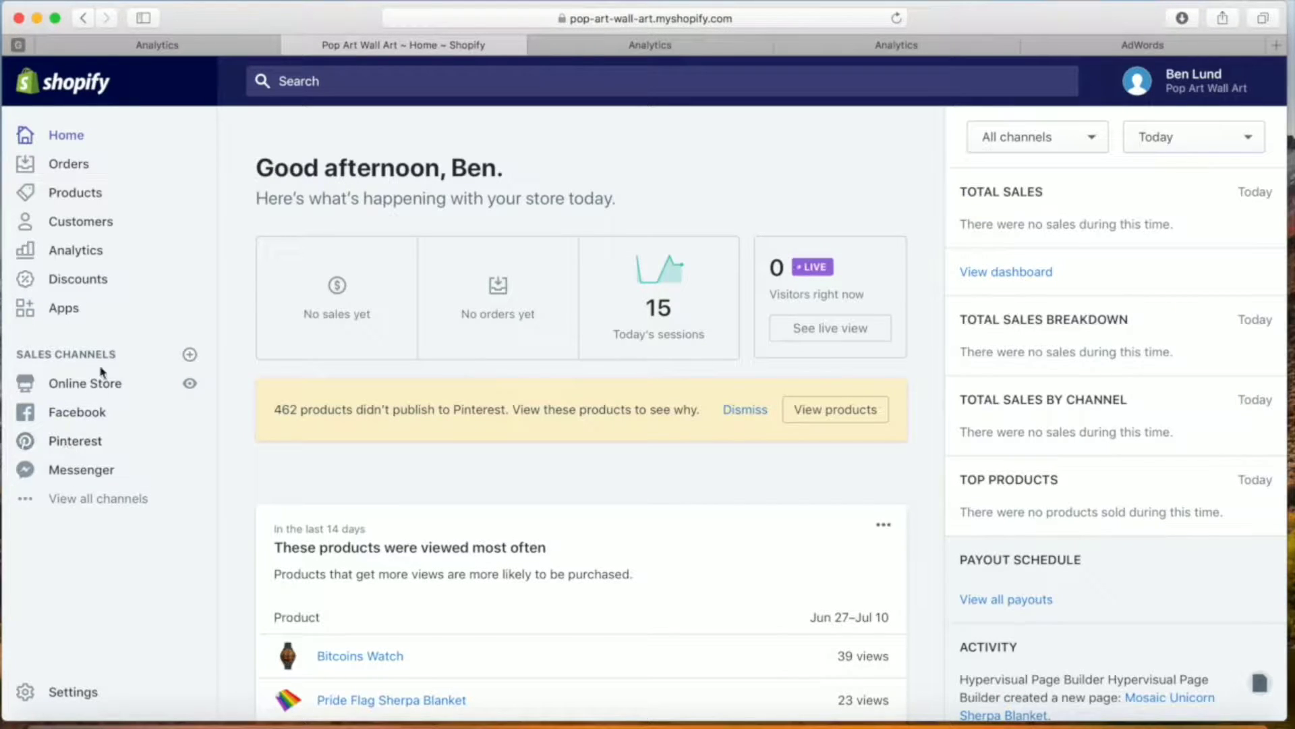
left_click(96, 388)
left_click(85, 535)
scroll(446, 581, "down", 3)
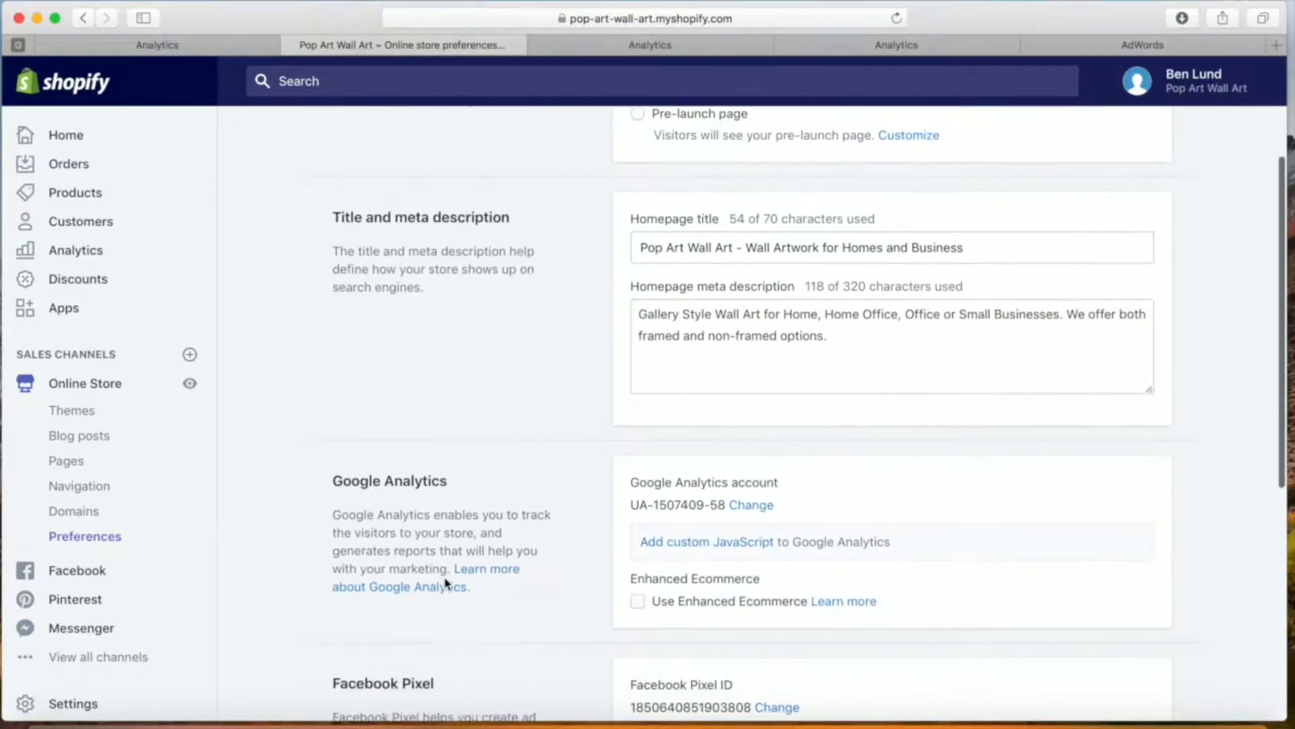
left_click(743, 503)
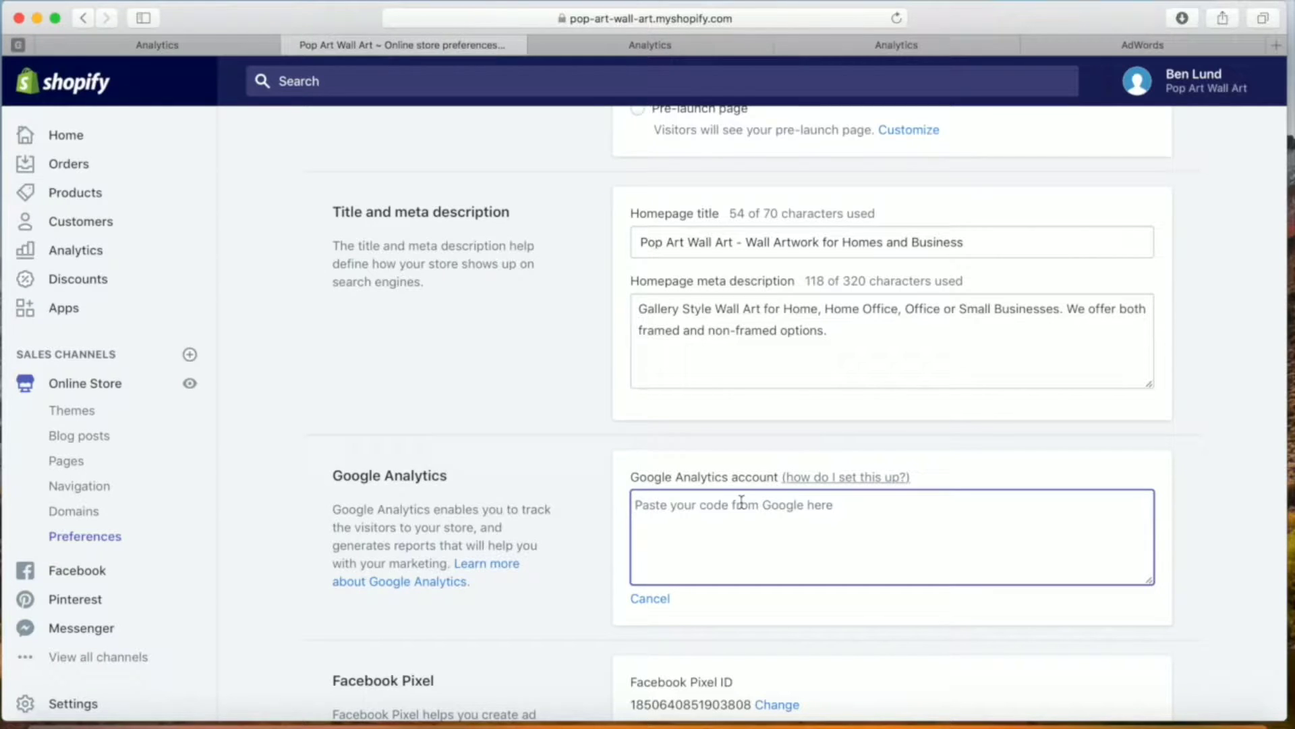
key("super+v")
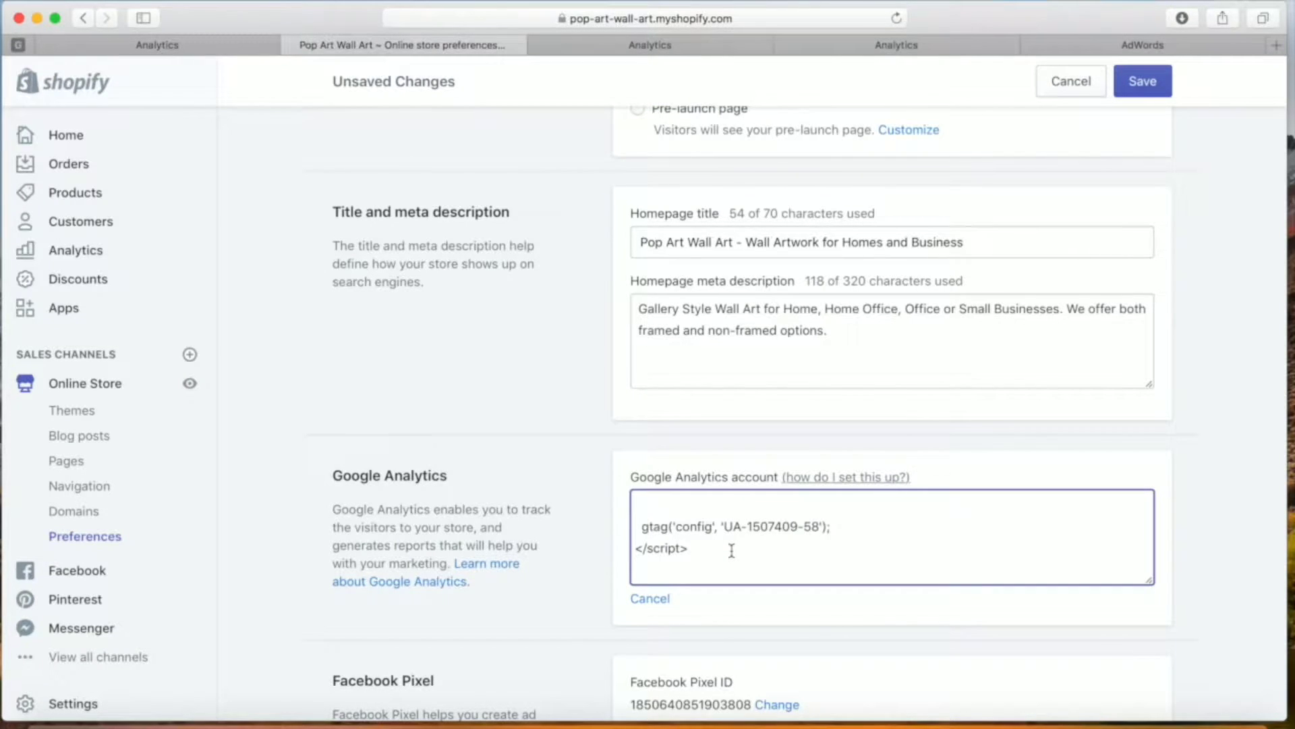
left_click(650, 599)
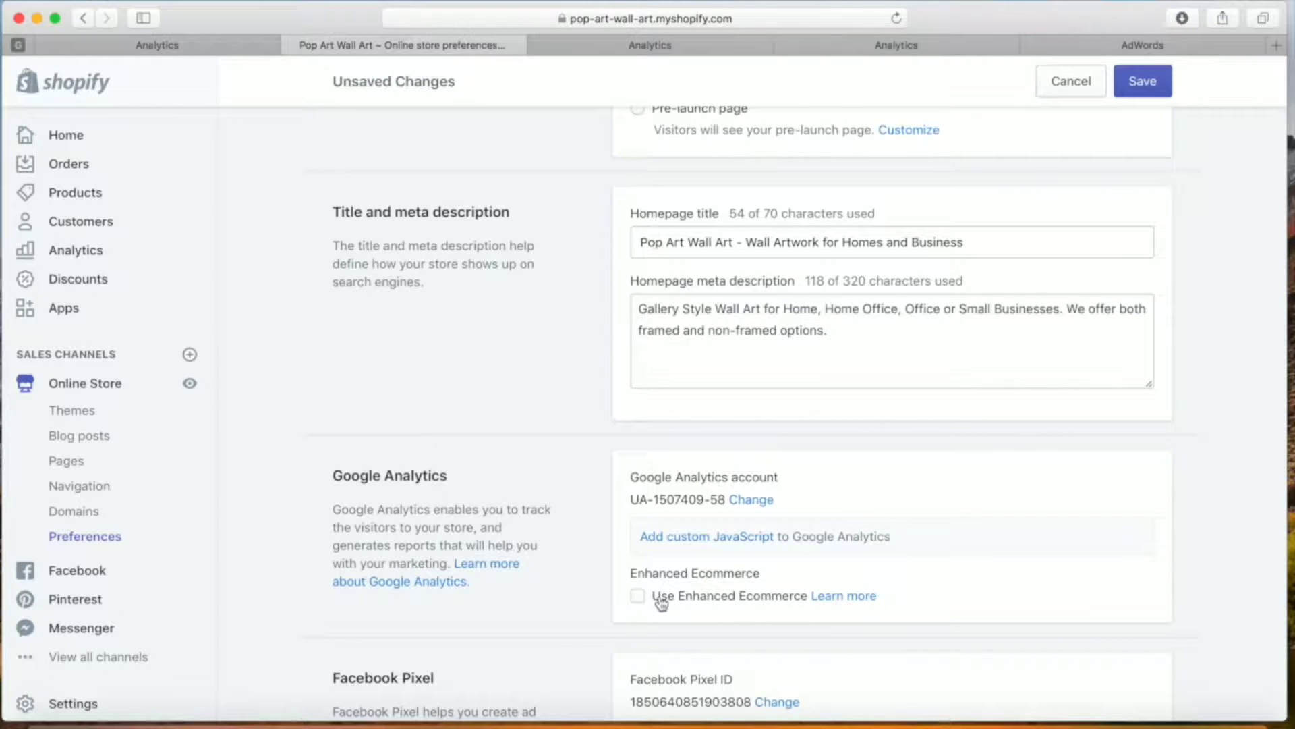
- Switch back to Google Analytics and save the All Web Site Data view's Ecommerce settings with Ecommerce and Enhanced Ecommerce Reporting enabled
left_click(652, 53)
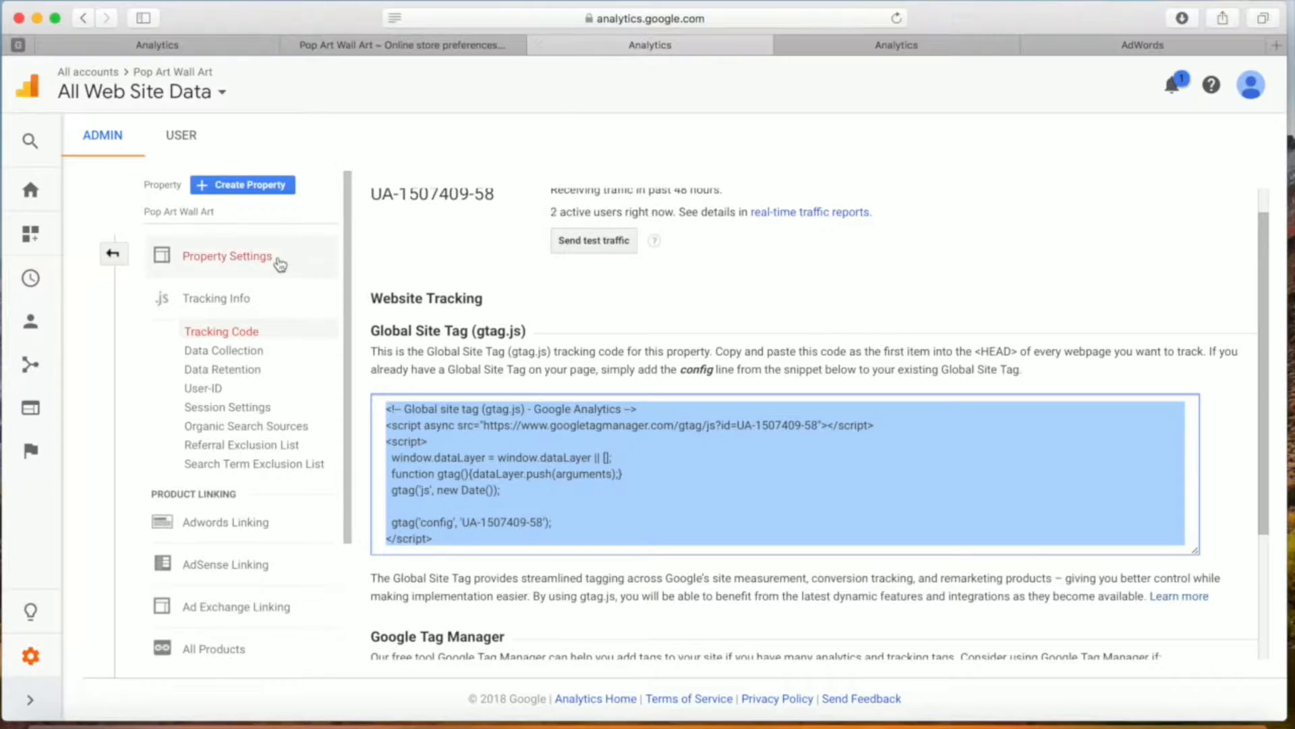
left_click(113, 254)
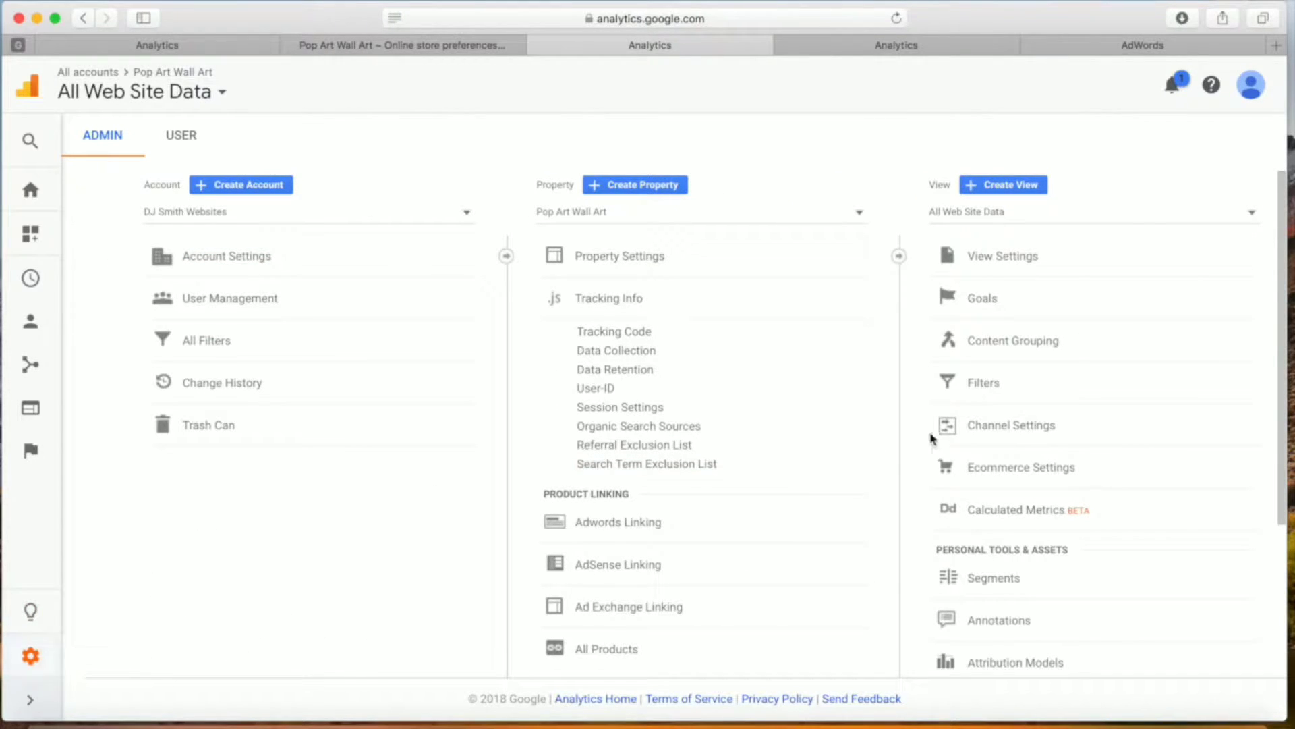
left_click(1021, 473)
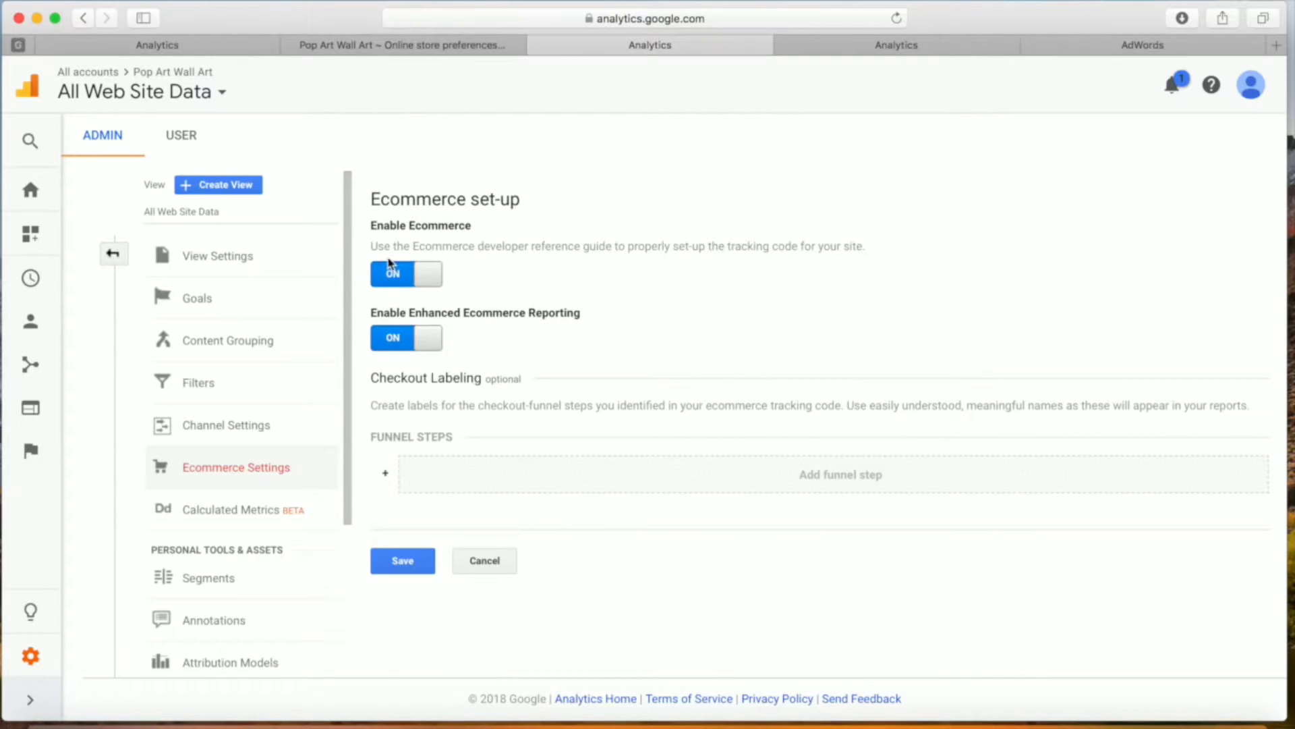
left_click(391, 275)
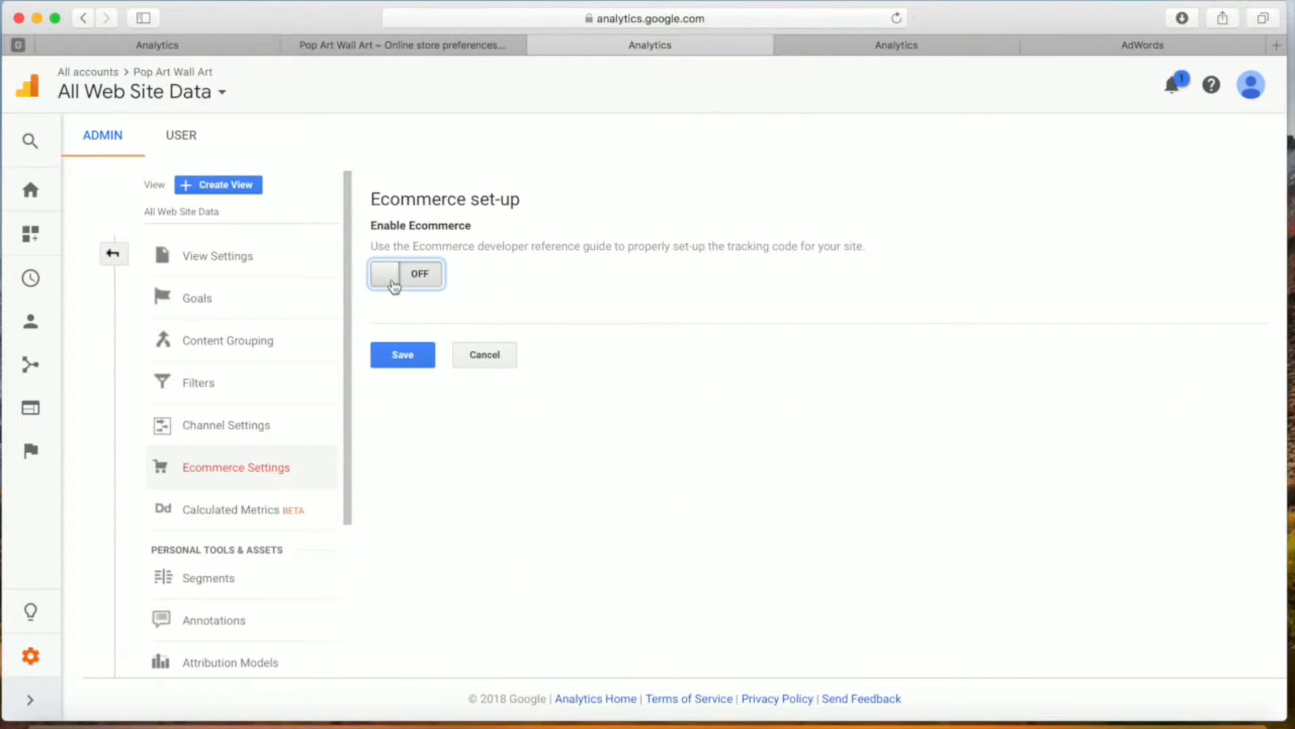
left_click(397, 276)
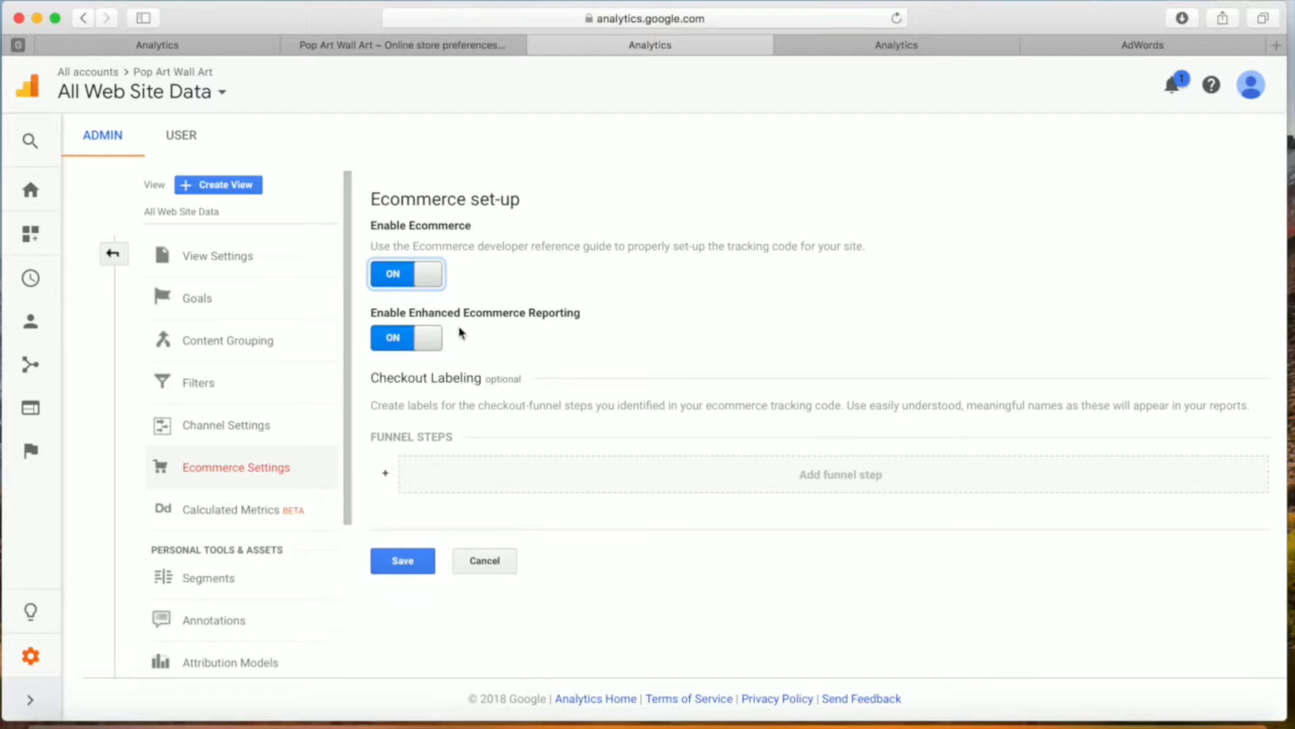
left_click_drag(370, 197, 532, 196)
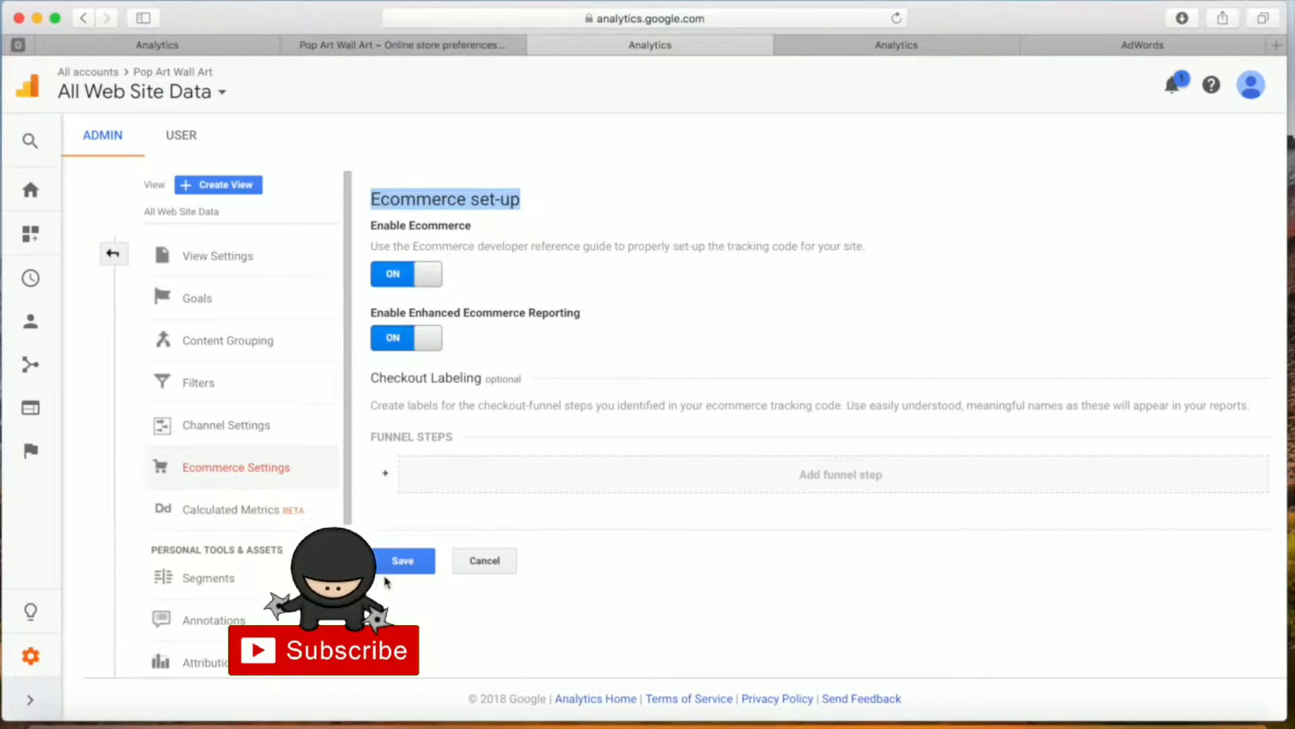
left_click(404, 566)
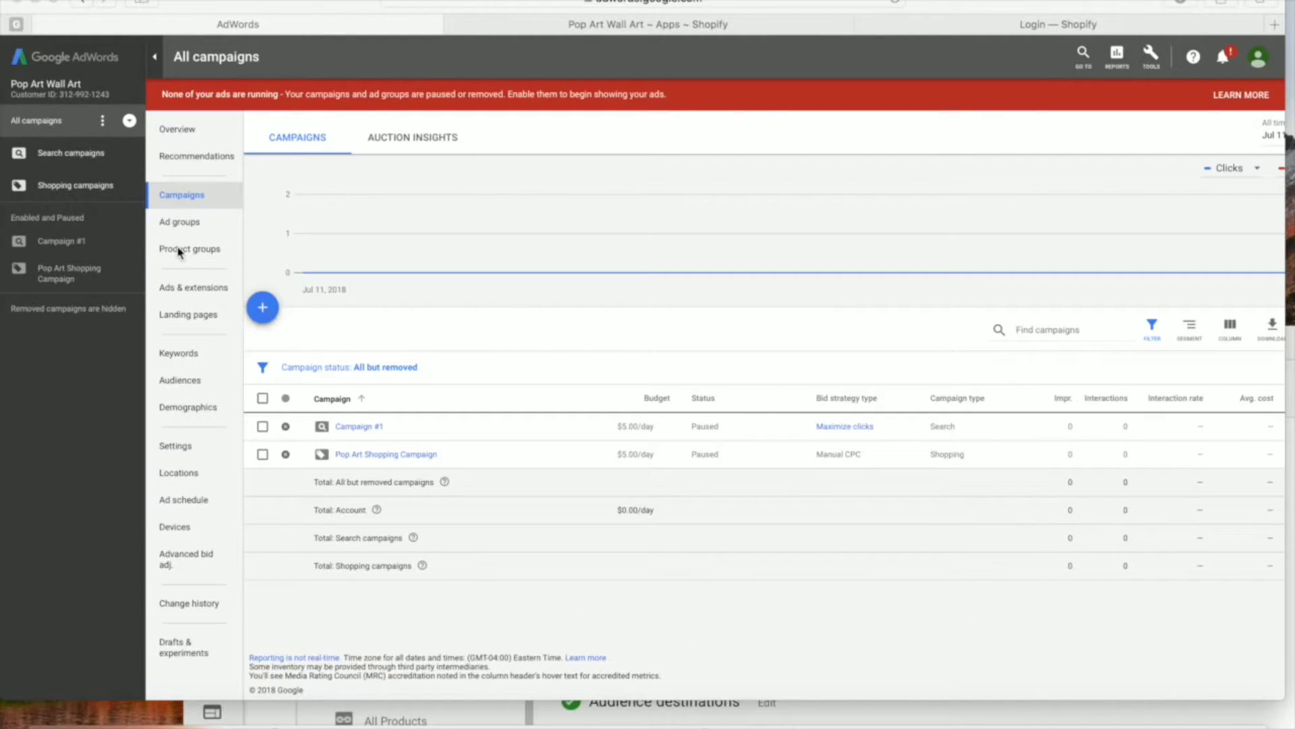
- In Google AdWords, create a new campaign with the Sales goal and the Display campaign type
left_click(262, 308)
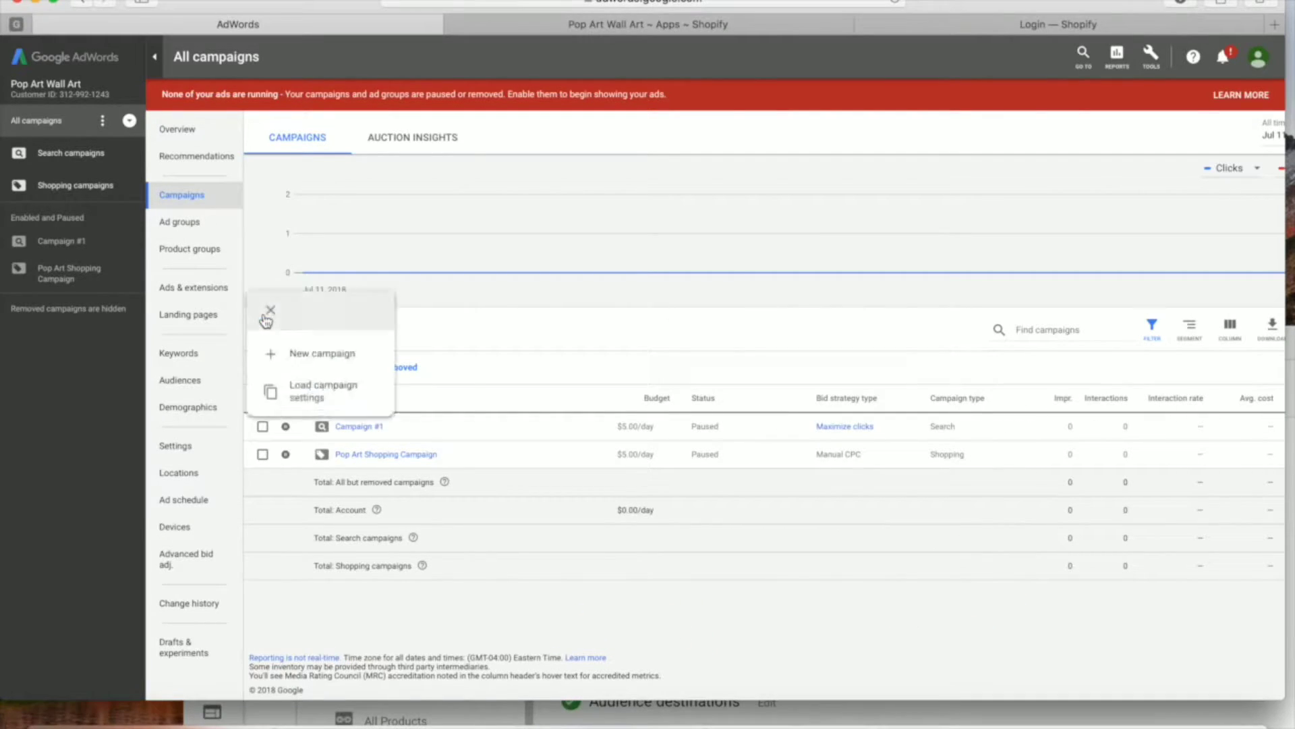
left_click(307, 357)
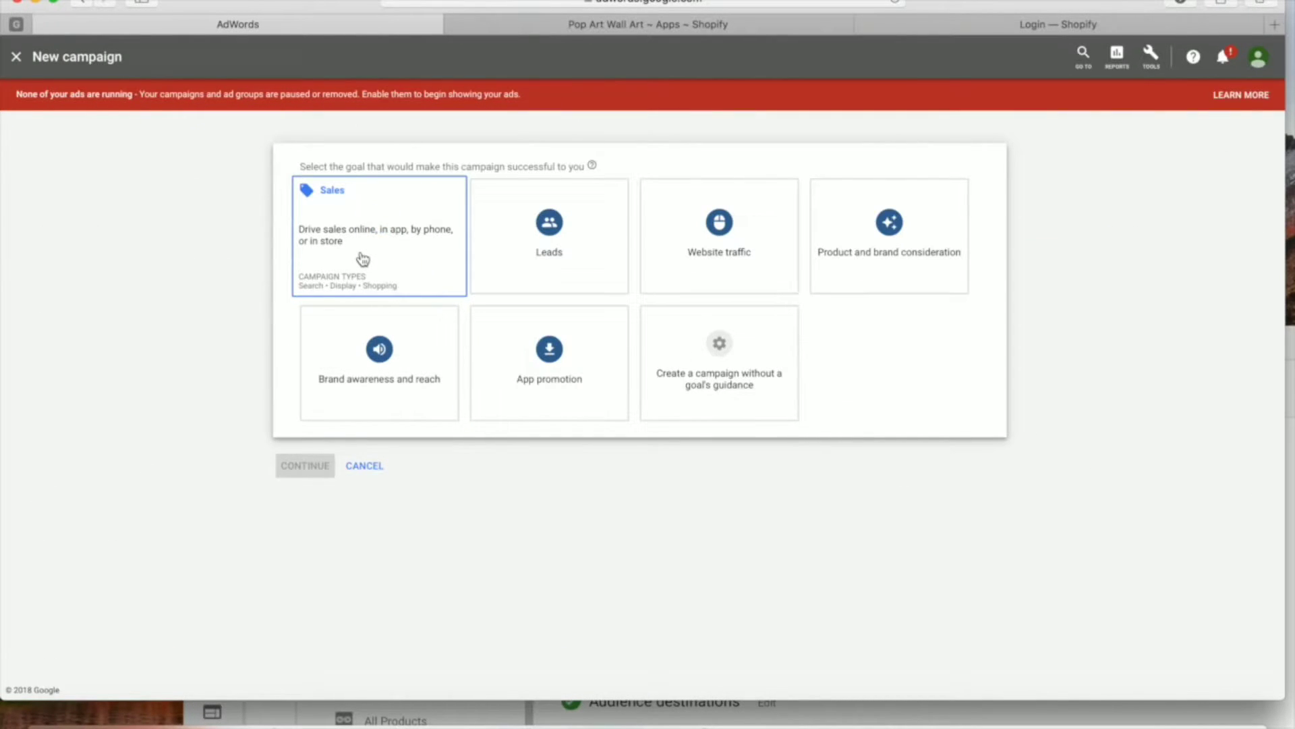
left_click(386, 227)
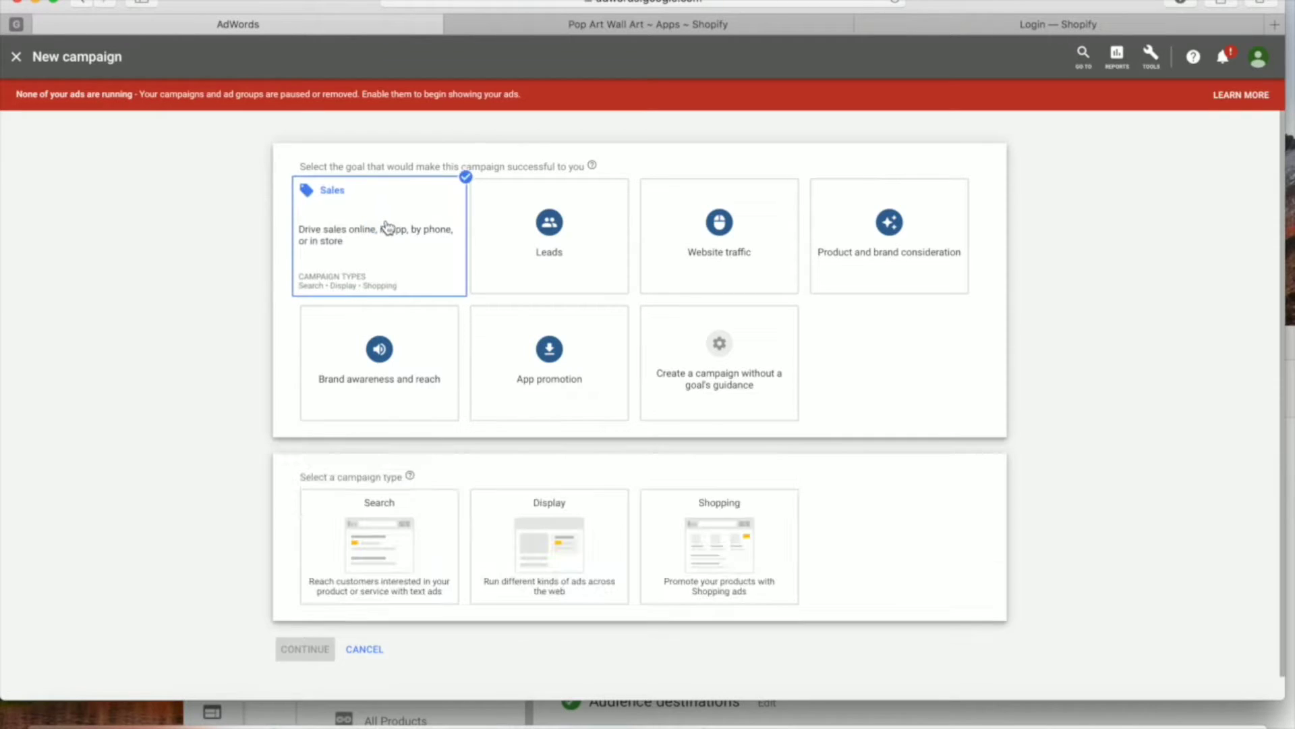
left_click(529, 523)
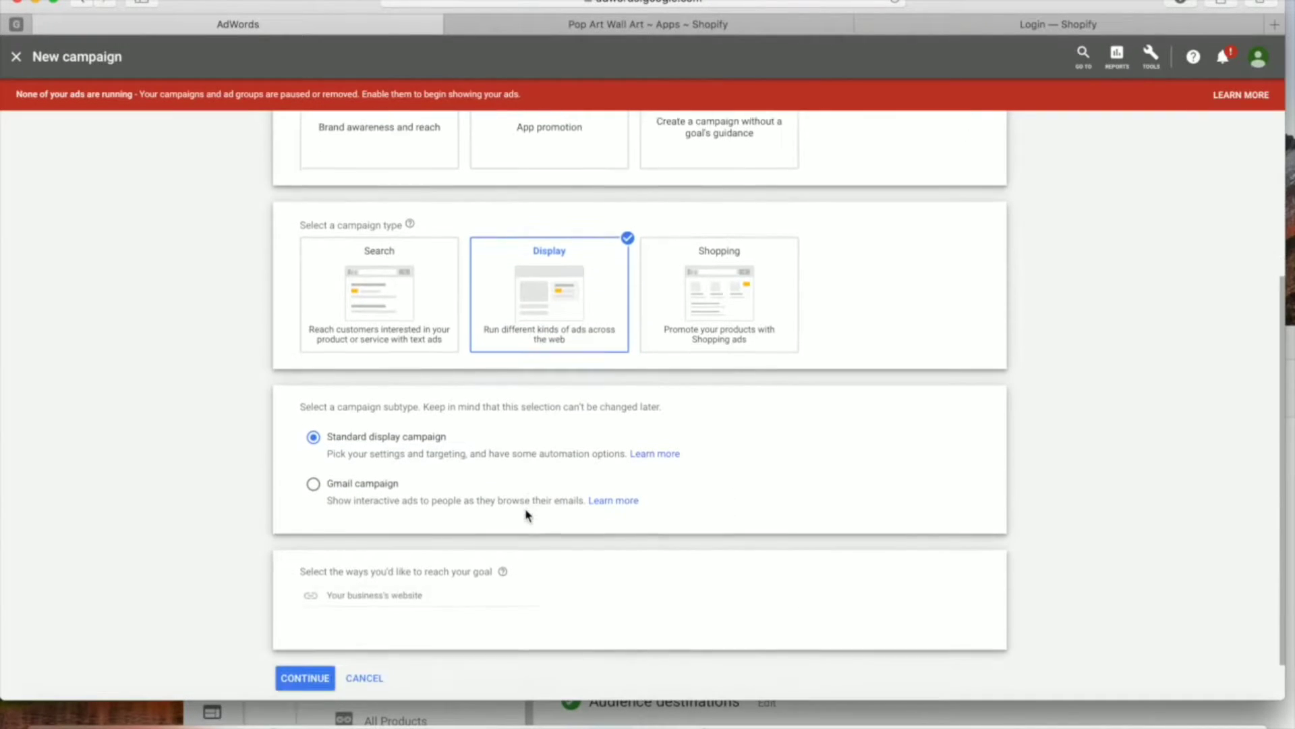
- Enter popartwallart.com as the business website for the standard display campaign and continue to the campaign settings
scroll(528, 517, "down", 2)
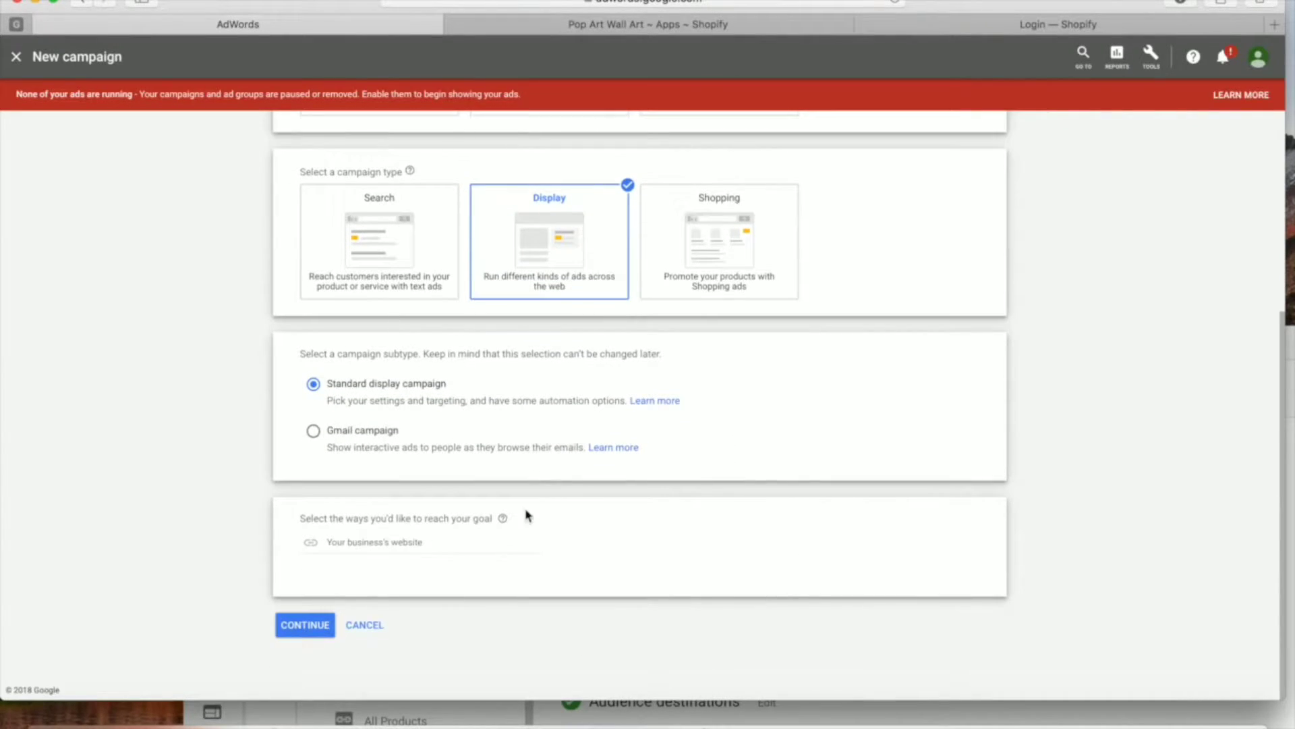
left_click(379, 544)
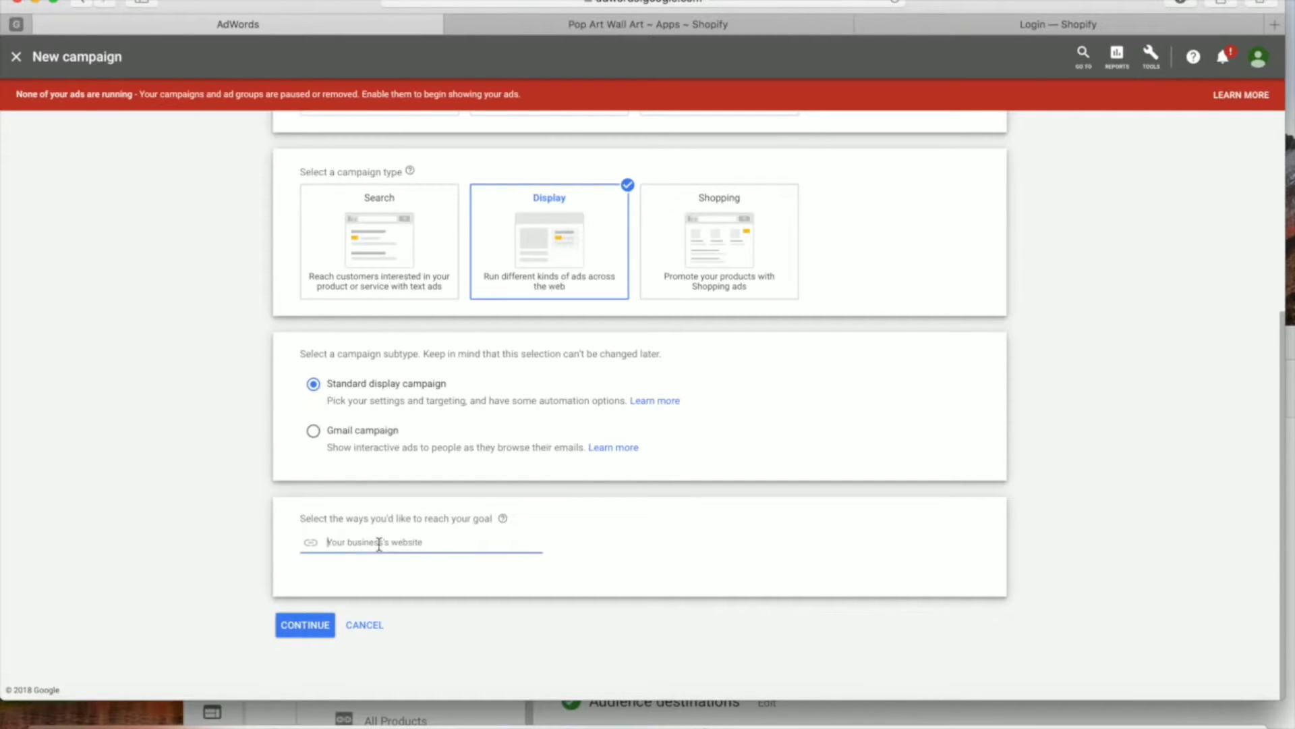
left_click(1274, 25)
type("popartwallart.com")
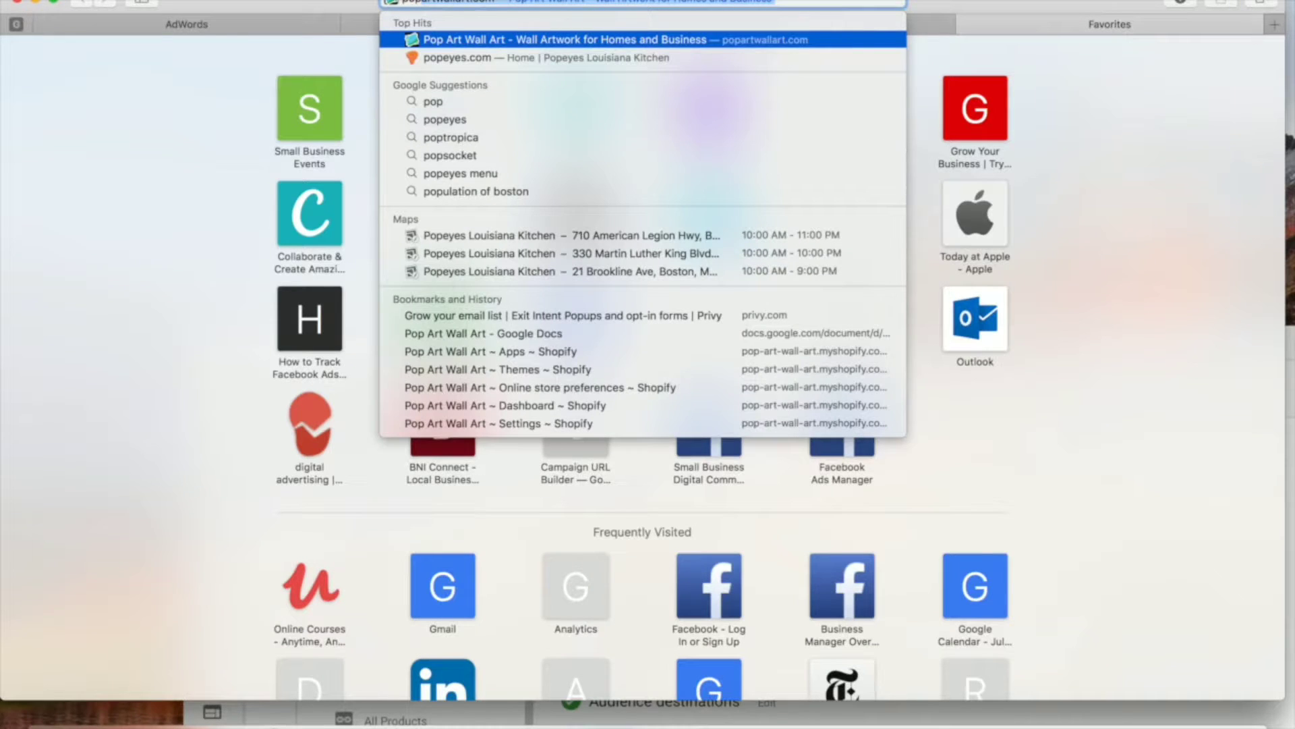
left_click(295, 28)
type("po")
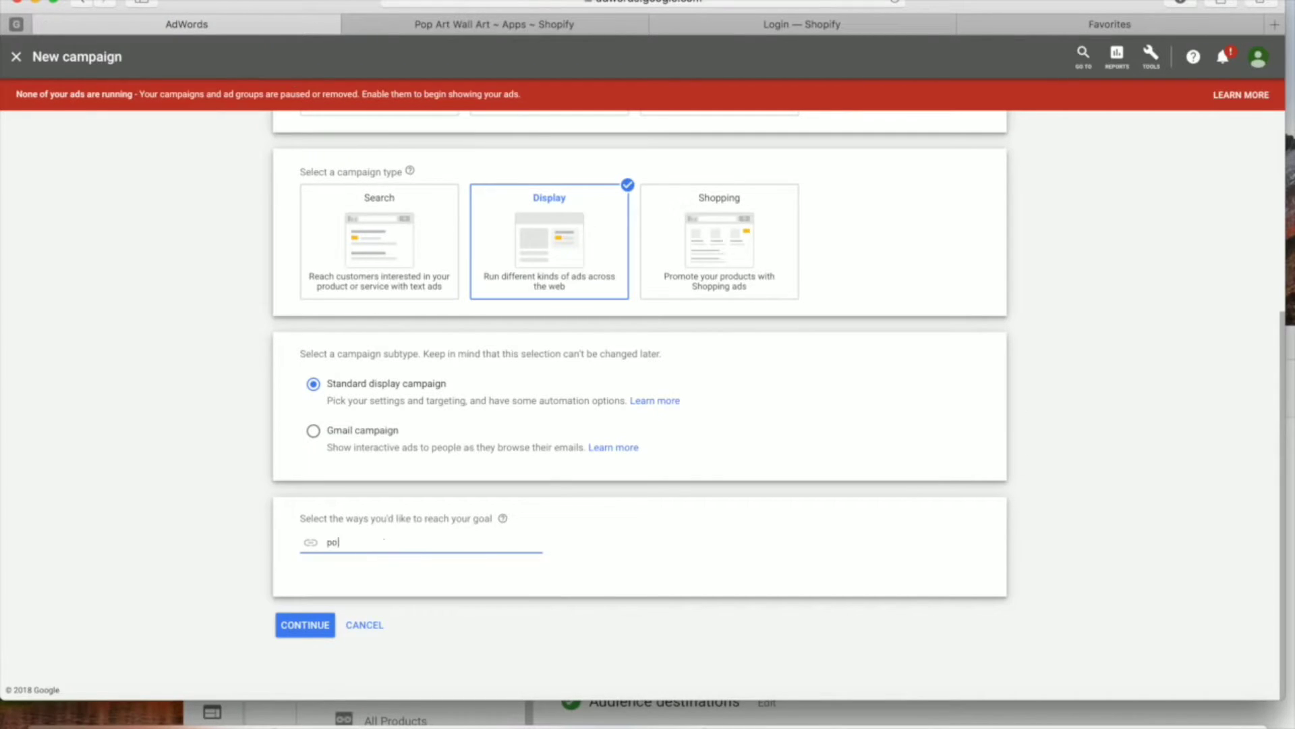
type("partwallart.com")
left_click(298, 626)
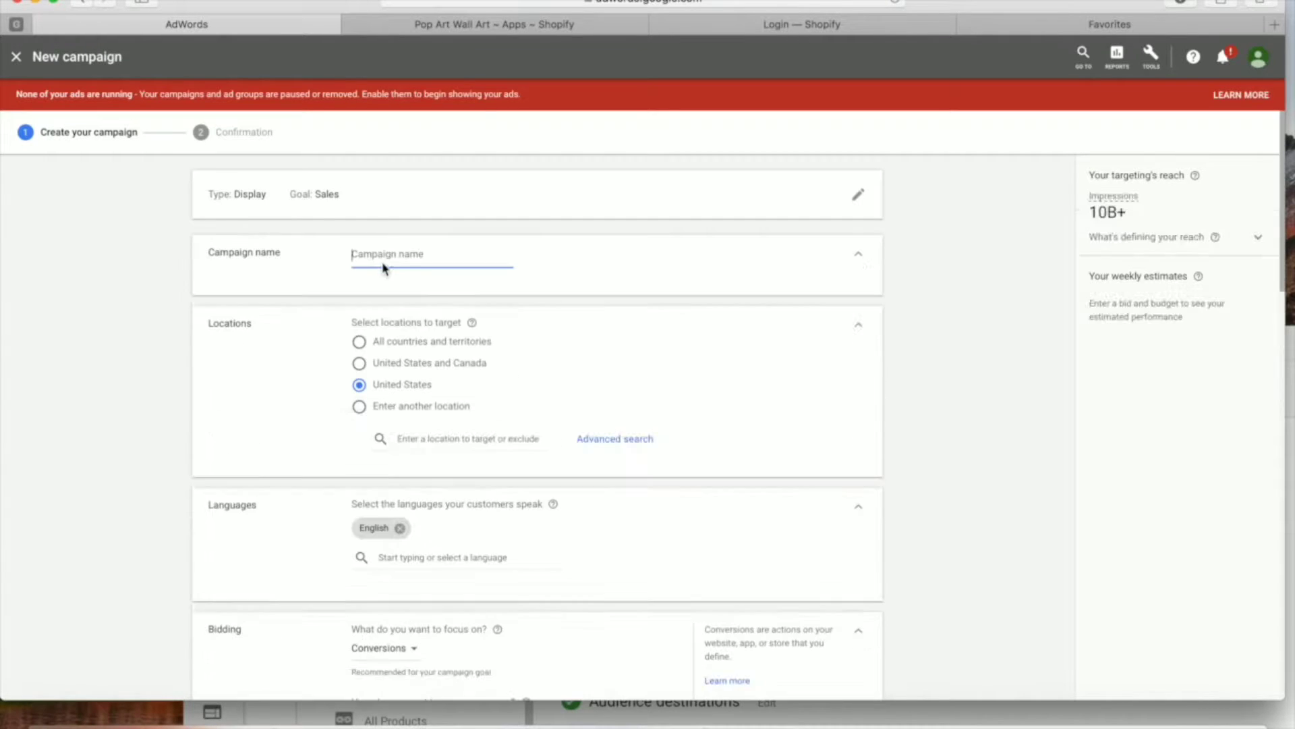
- Name the campaign "Remarketing" and set its average daily budget to $5.00
left_click(388, 267)
type("Remarketing")
scroll(426, 487, "down", 5)
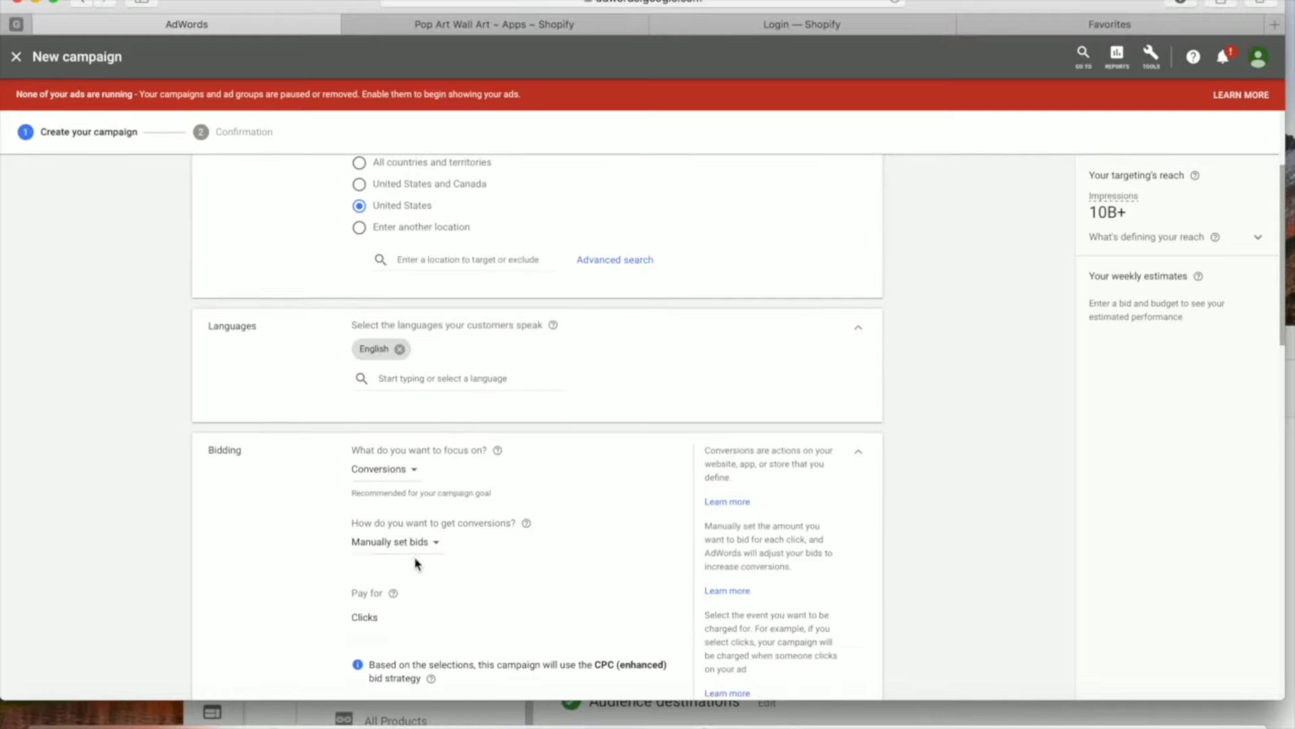
scroll(417, 560, "down", 4)
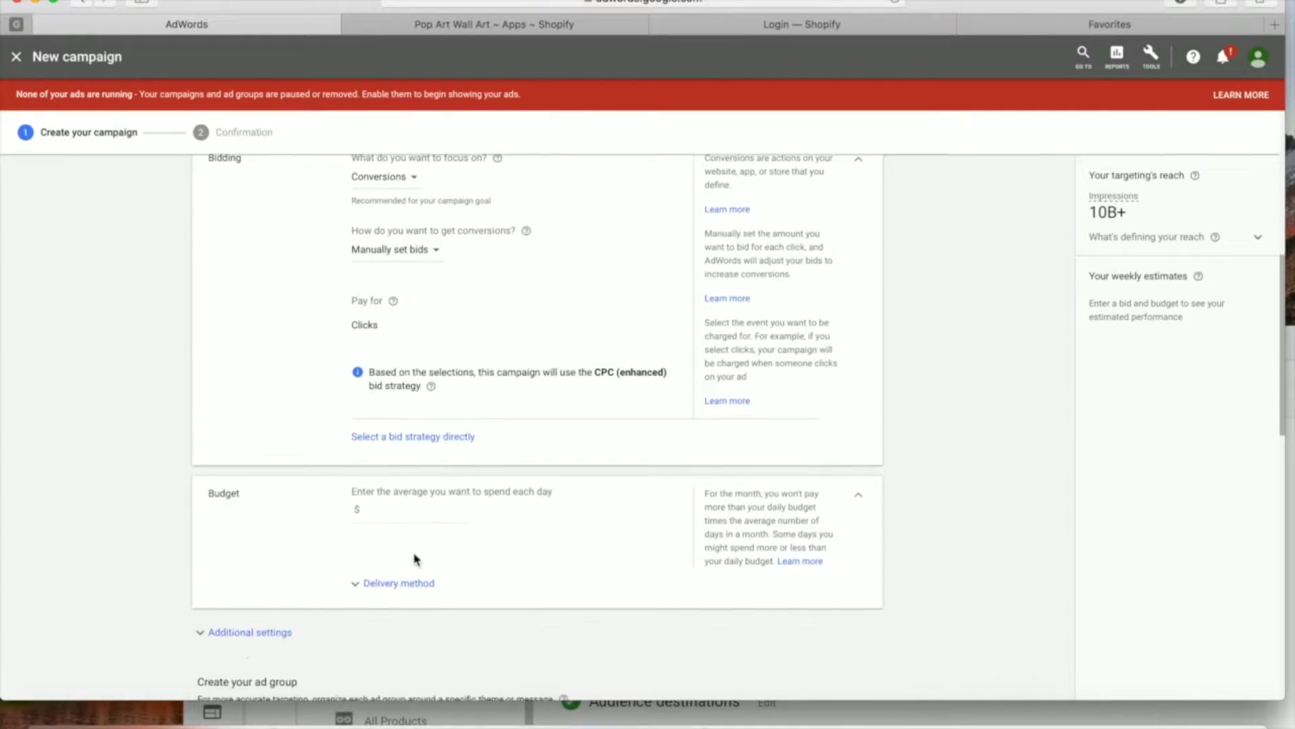
left_click(401, 509)
type("5.00")
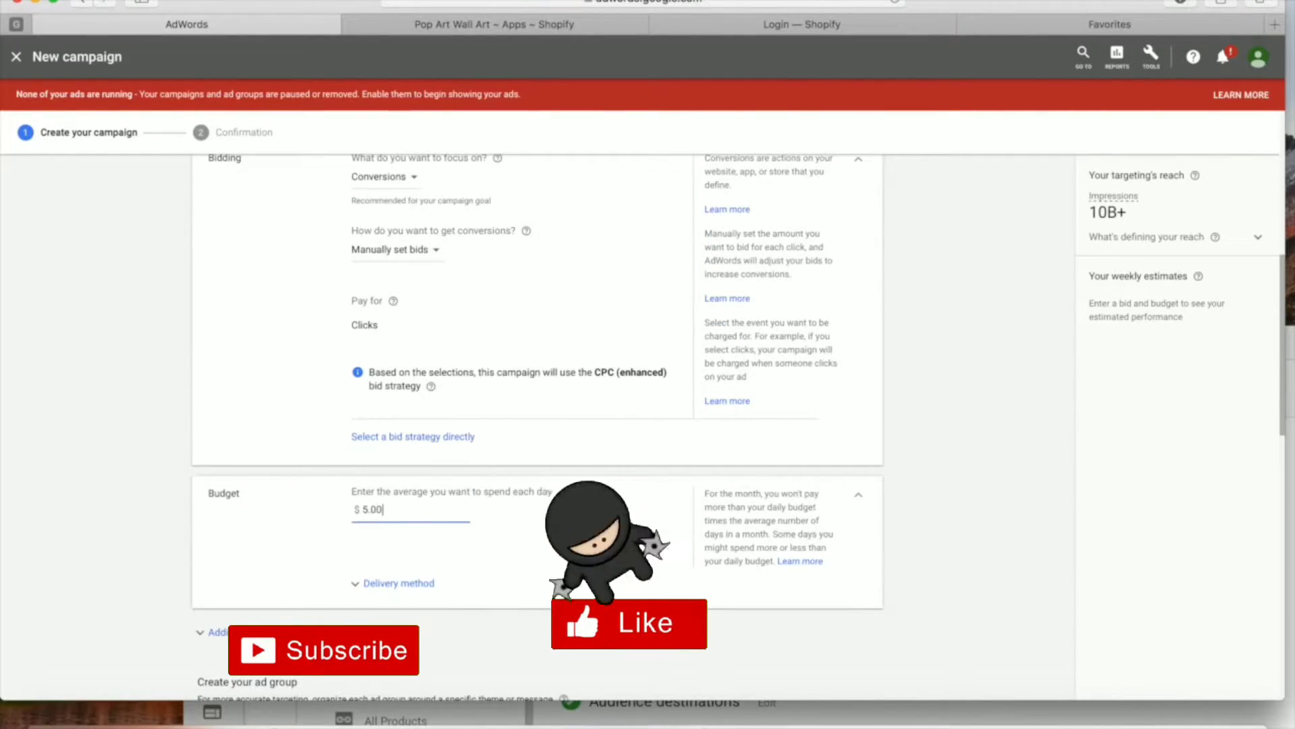
- Name the campaign's ad group "remarketing"
scroll(422, 534, "down", 2)
scroll(422, 535, "down", 3)
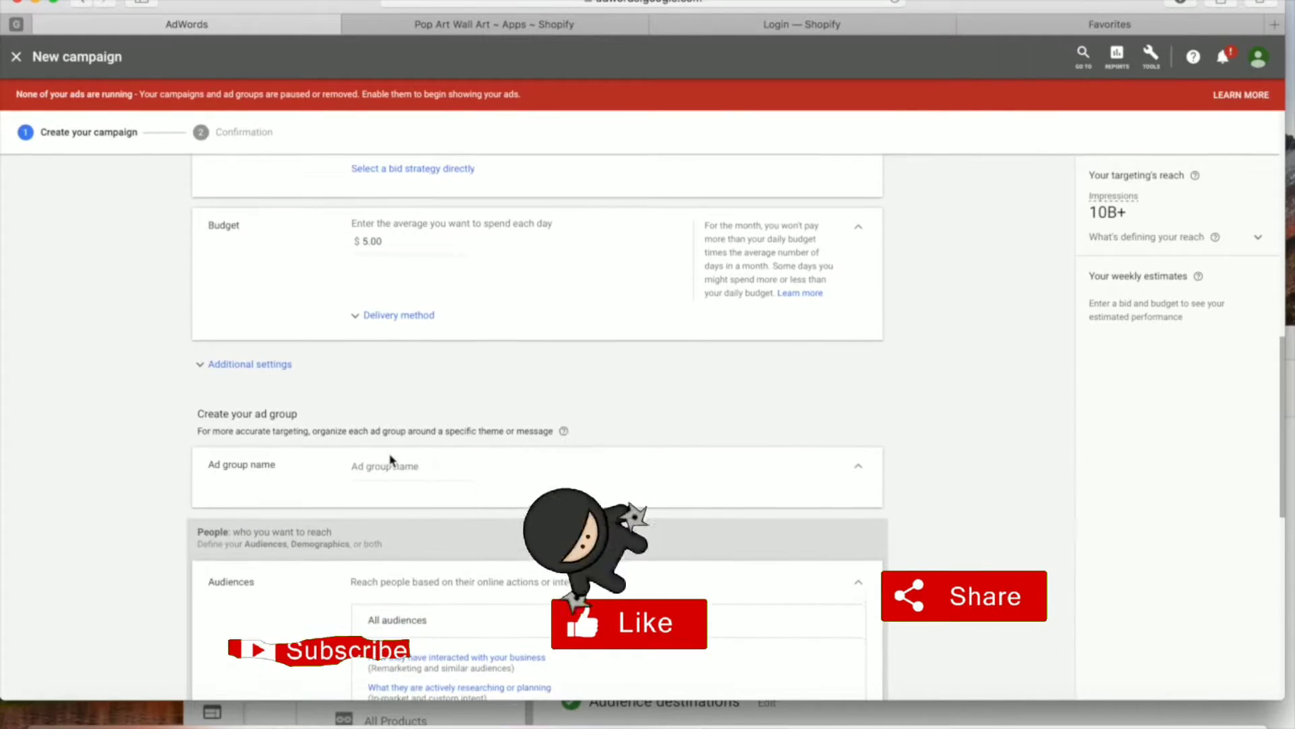
left_click(391, 480)
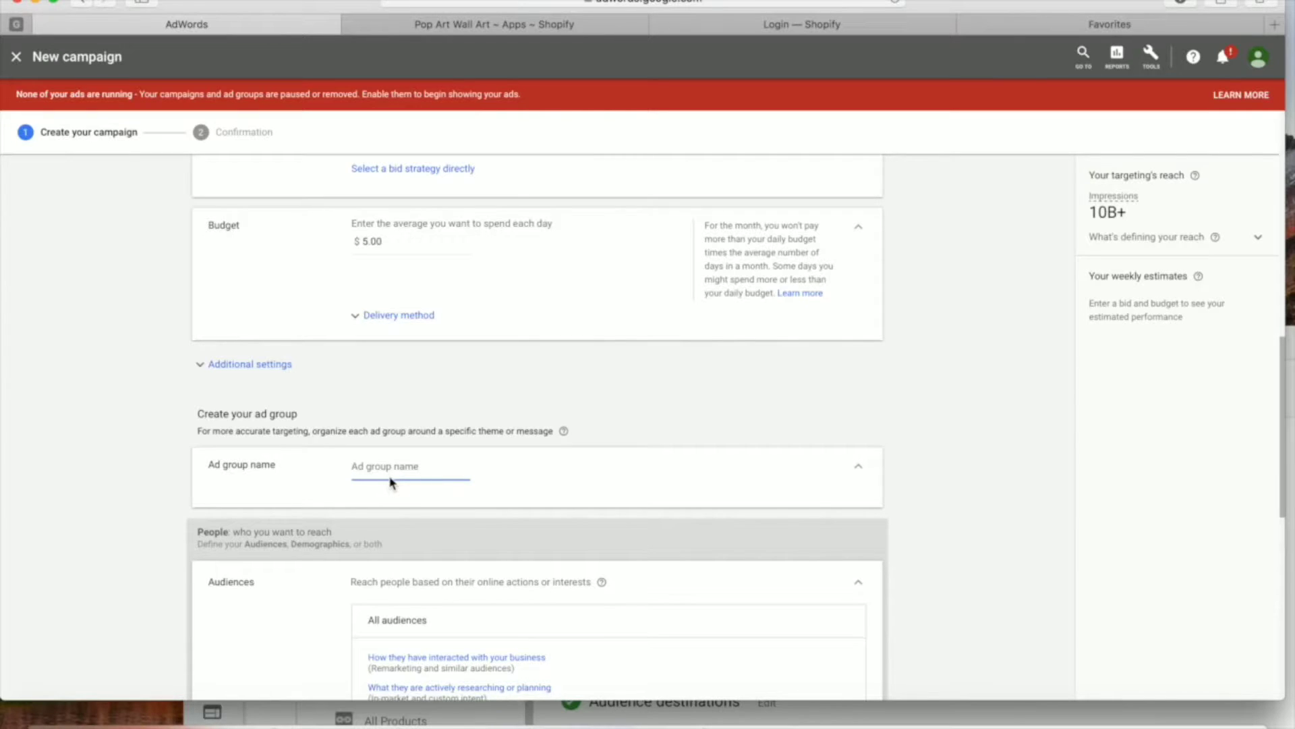
type("remarketing")
scroll(610, 436, "down", 3)
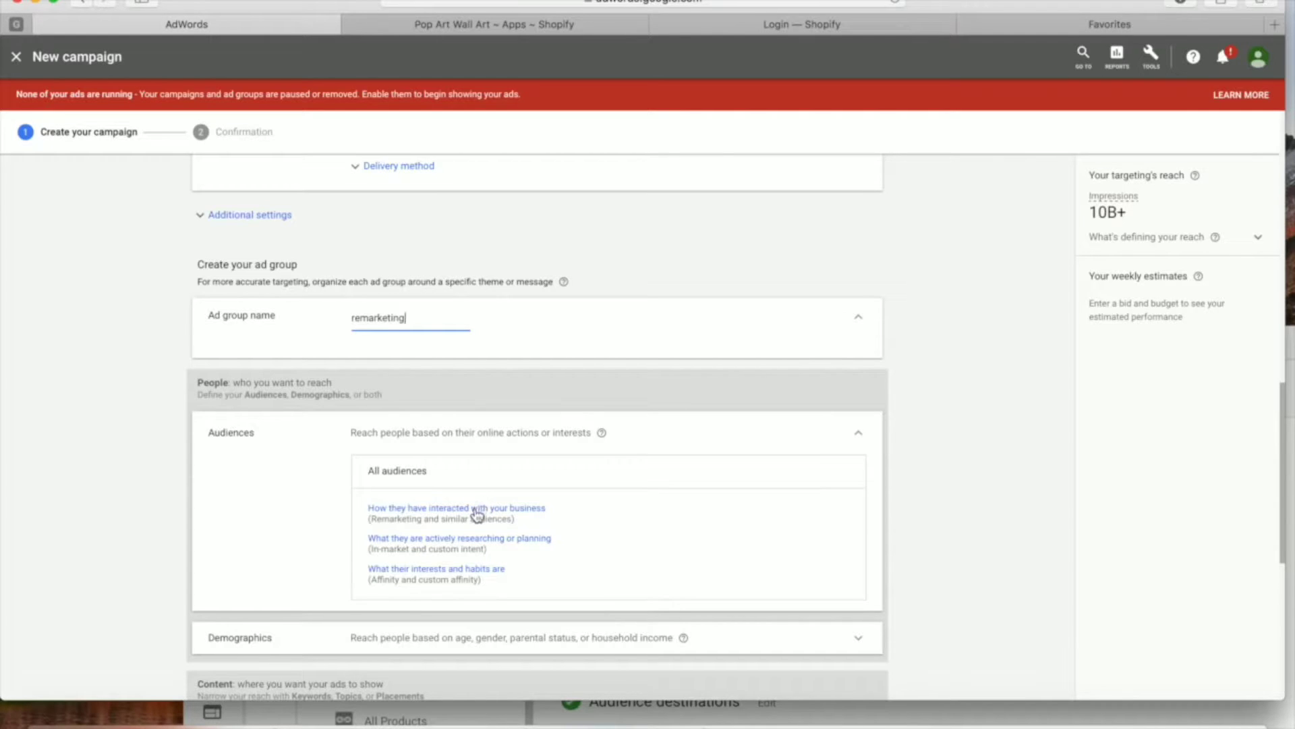
- Target the All Users website visitors list as the ad group's remarketing audience
left_click(398, 511)
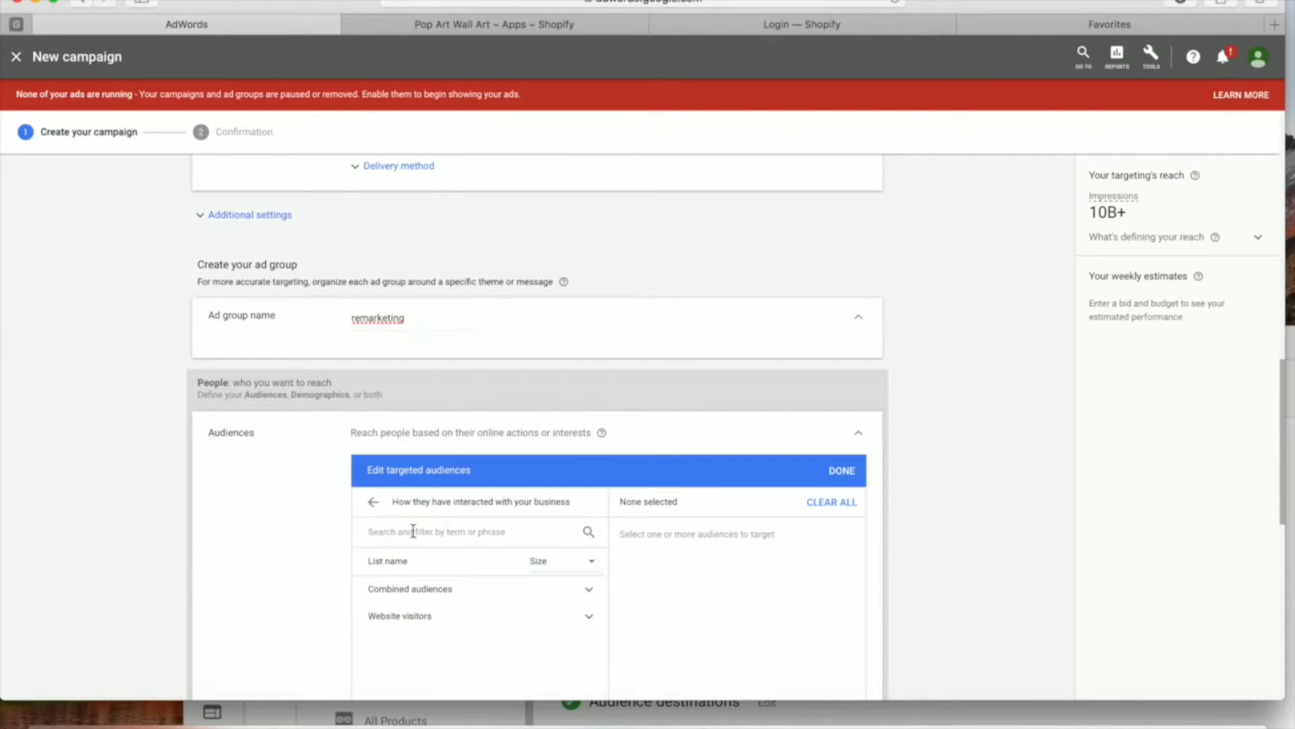
scroll(448, 594, "down", 2)
left_click(448, 548)
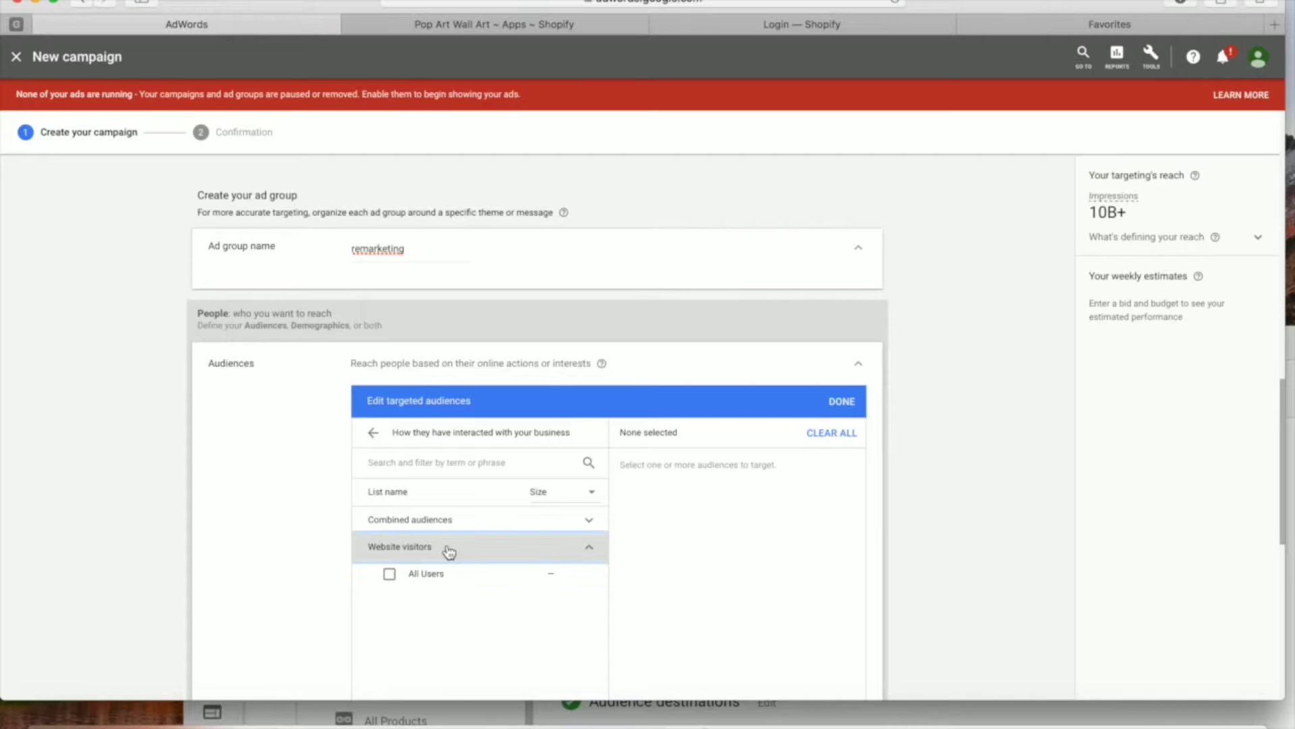
scroll(438, 548, "down", 1)
left_click(425, 529)
scroll(781, 520, "down", 3)
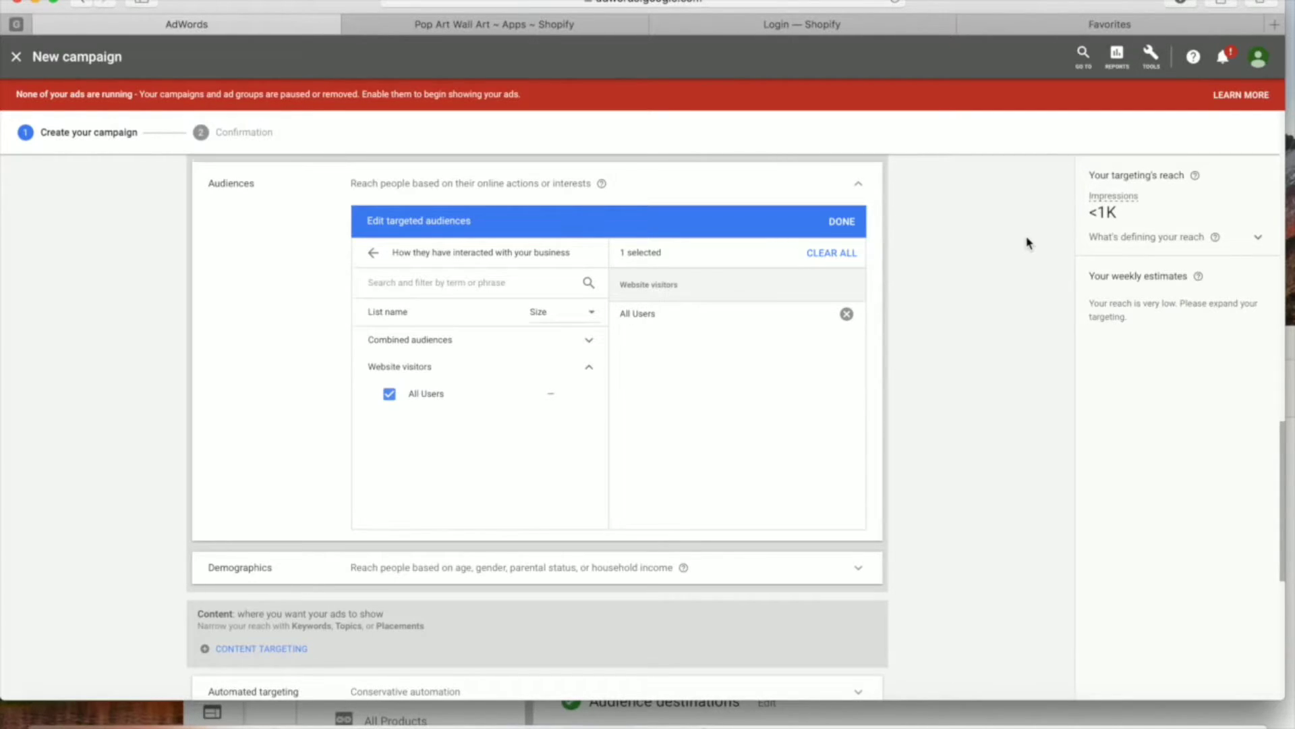
- Set the ad group's automated targeting to No automated targeting
scroll(1027, 242, "down", 2)
scroll(1027, 242, "down", 10)
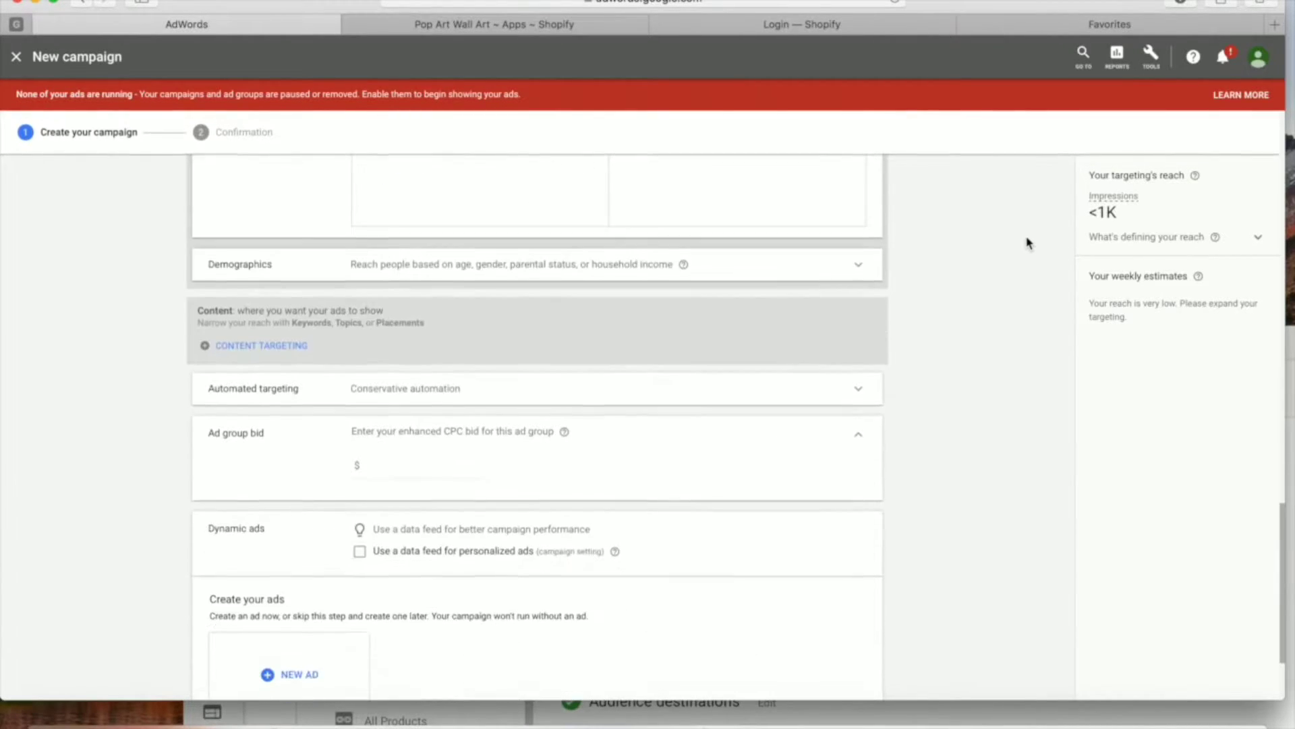
scroll(1026, 242, "down", 4)
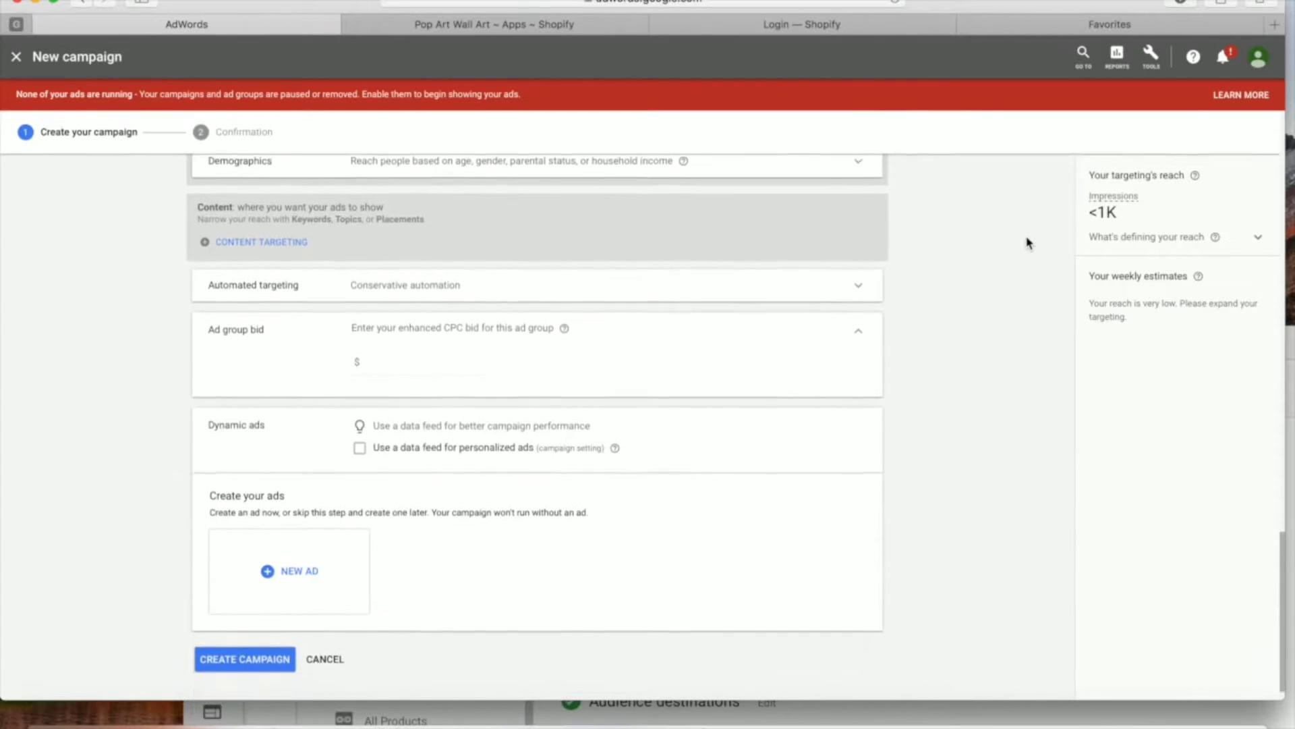
left_click(425, 348)
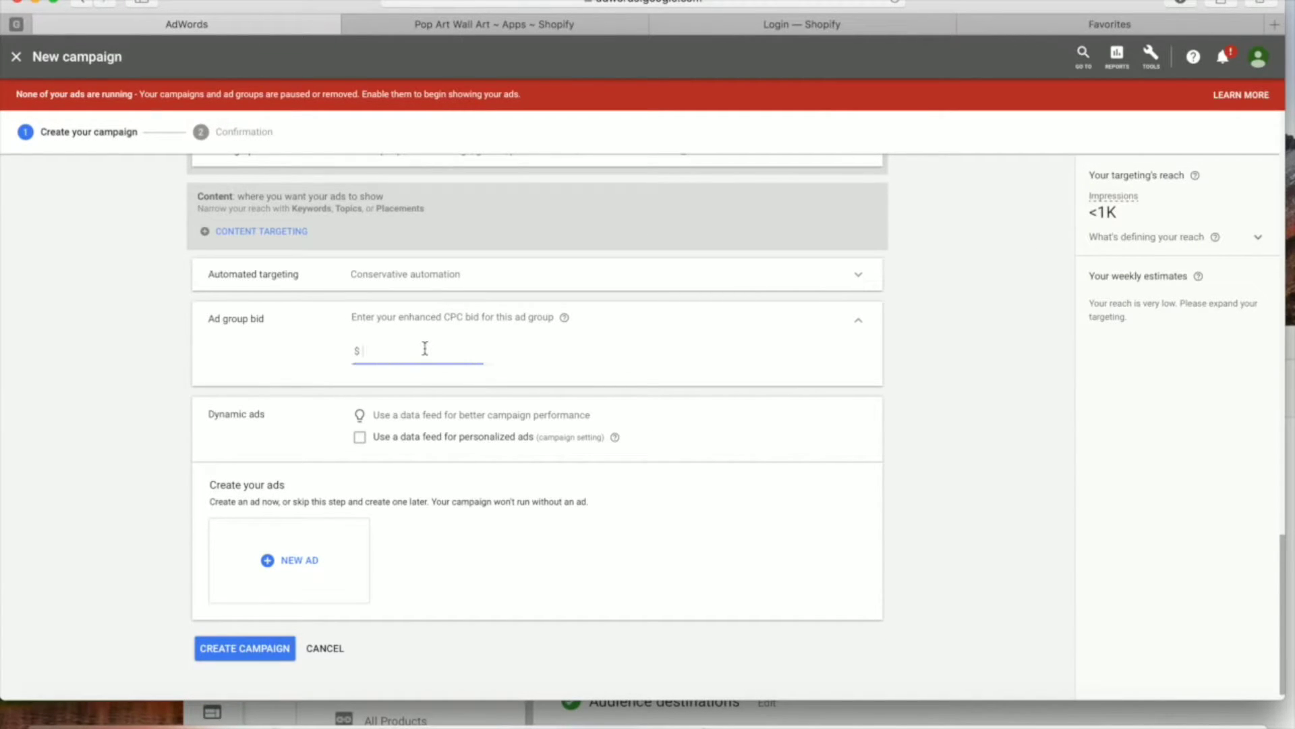
left_click(432, 289)
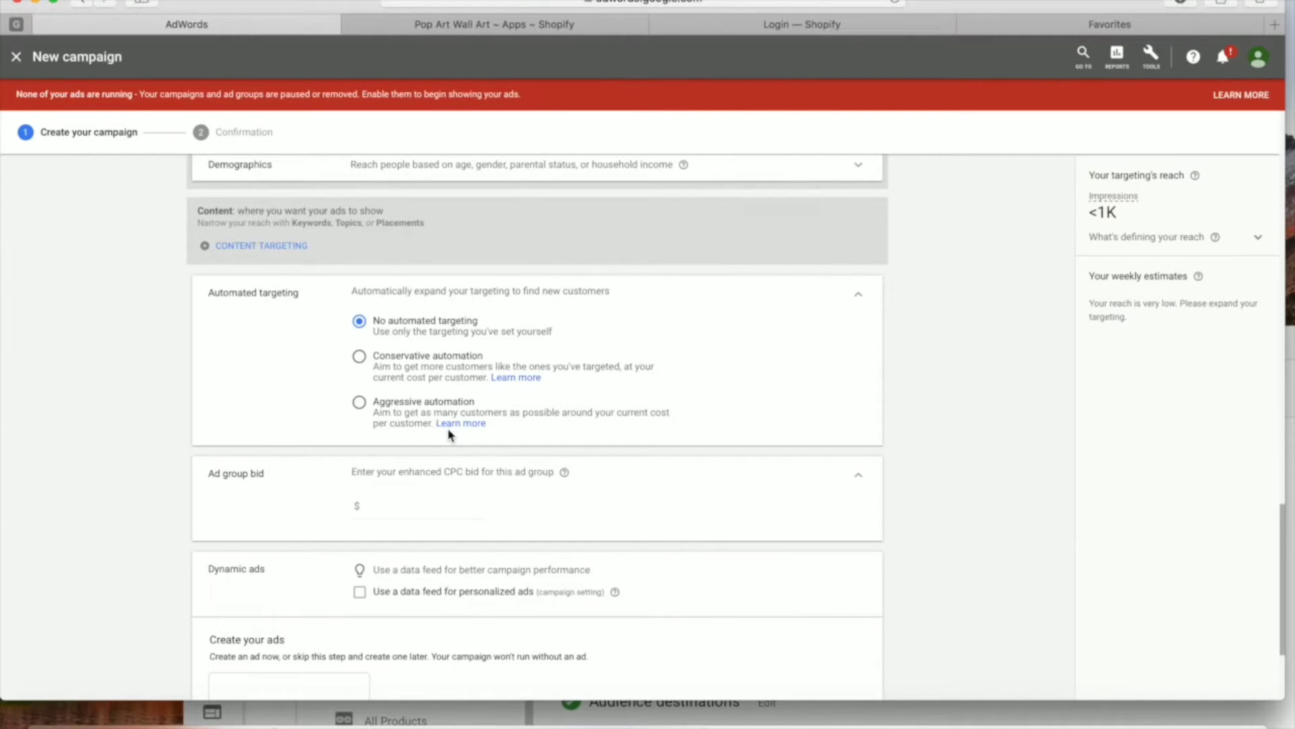
scroll(449, 435, "up", 1)
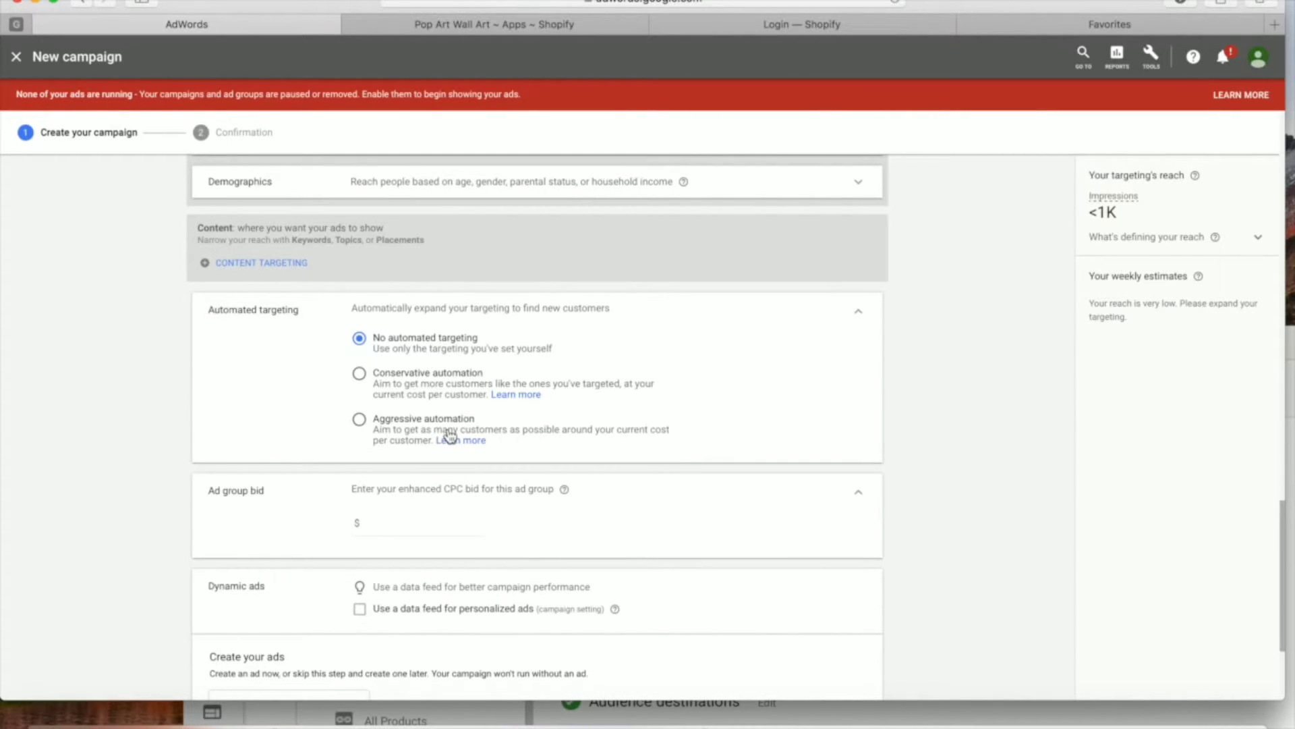
- Set the ad group's enhanced CPC bid to $1.50
scroll(449, 436, "down", 4)
left_click(415, 459)
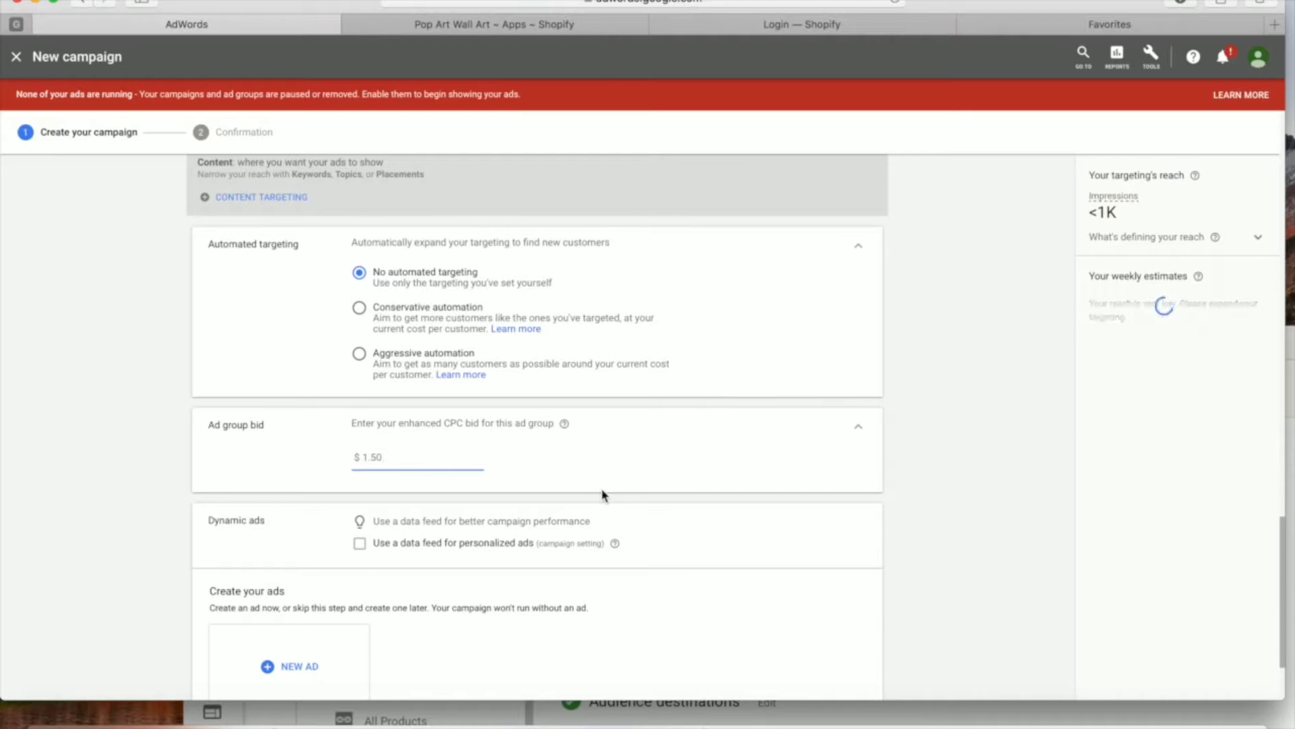
scroll(602, 495, "down", 1)
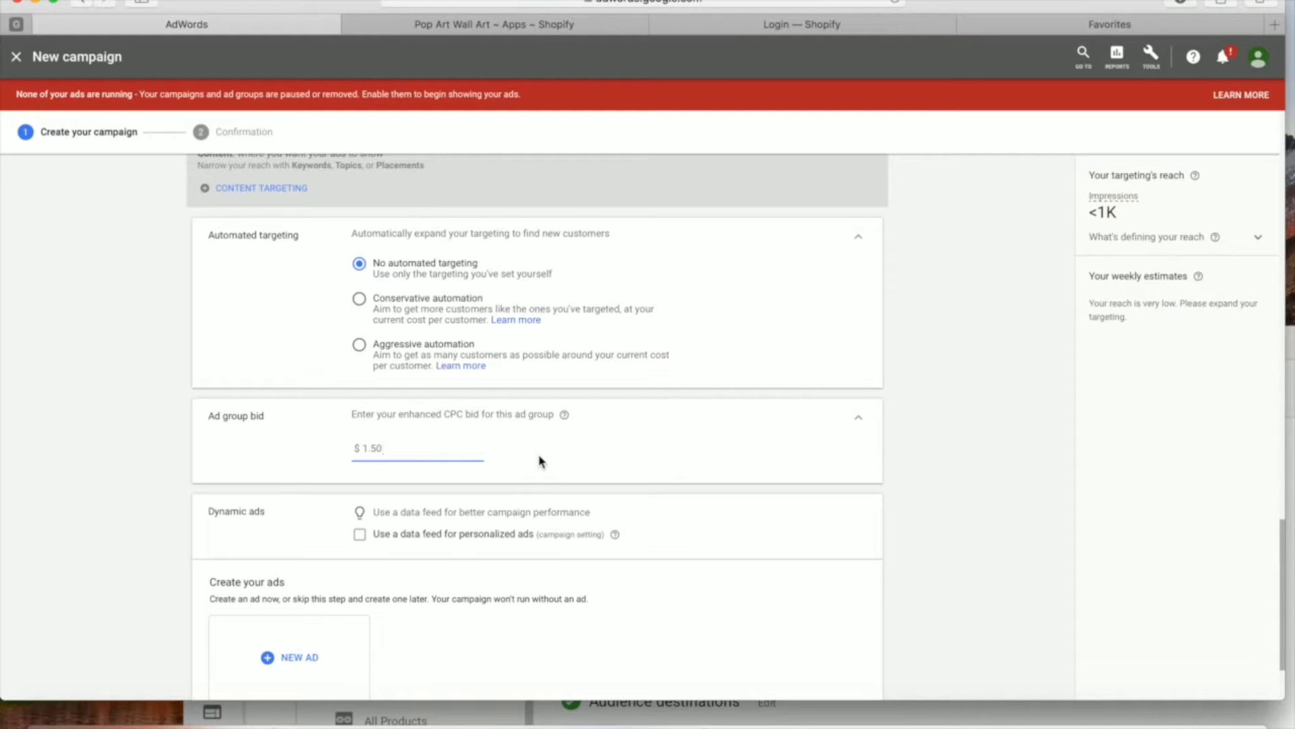
scroll(541, 462, "down", 1)
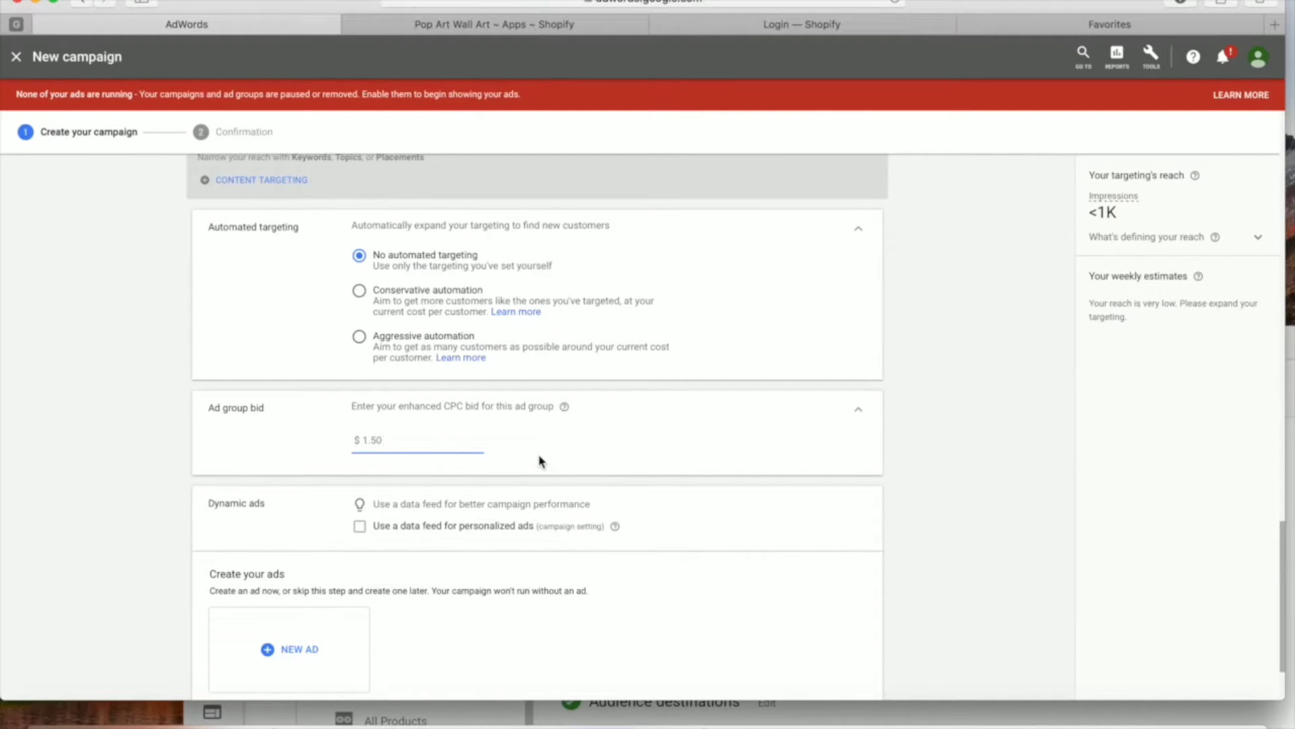
- Start a new responsive ad for the campaign and go to its ad details
scroll(512, 503, "down", 5)
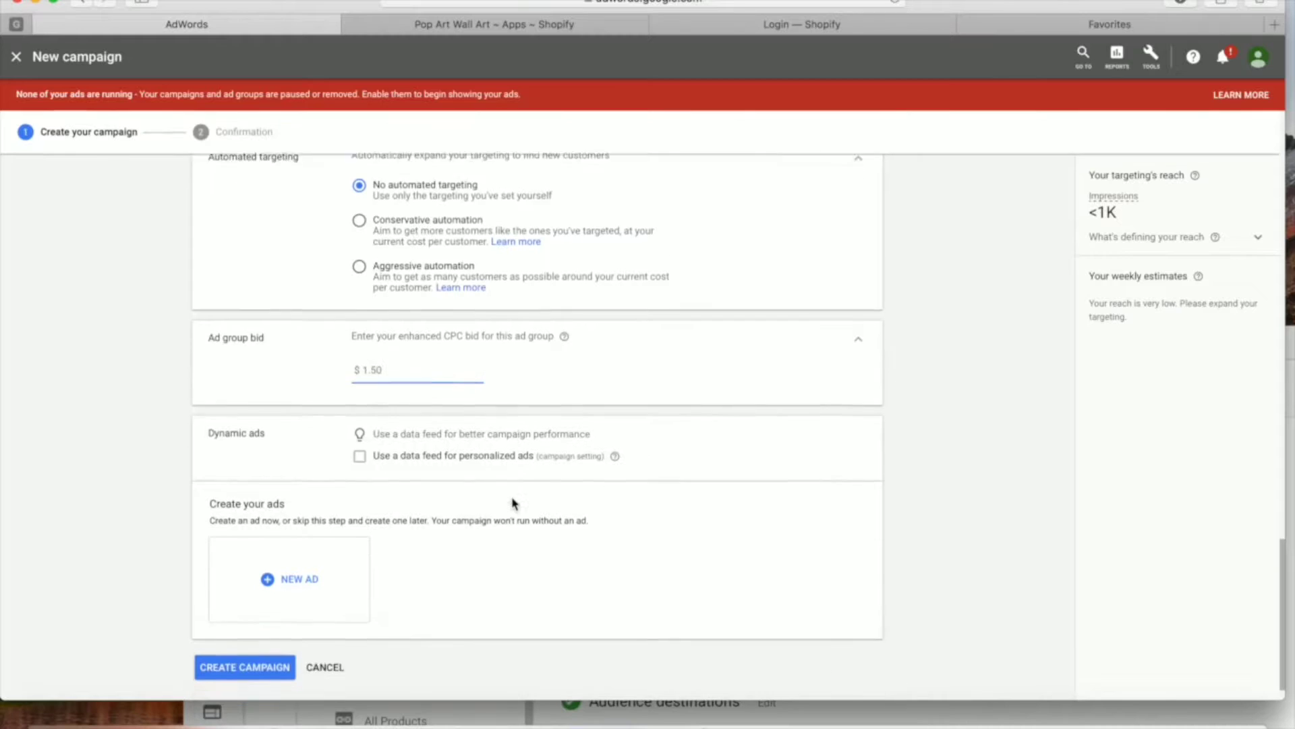
left_click(280, 542)
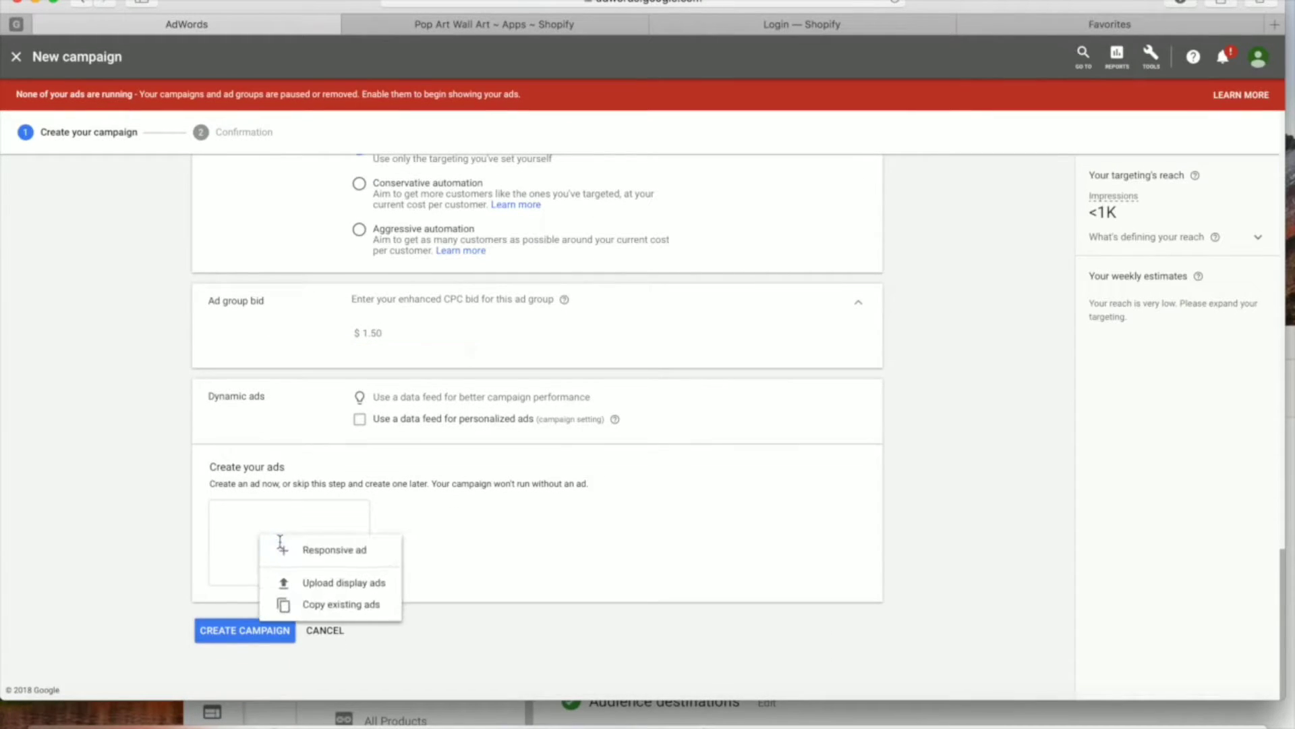
left_click(299, 554)
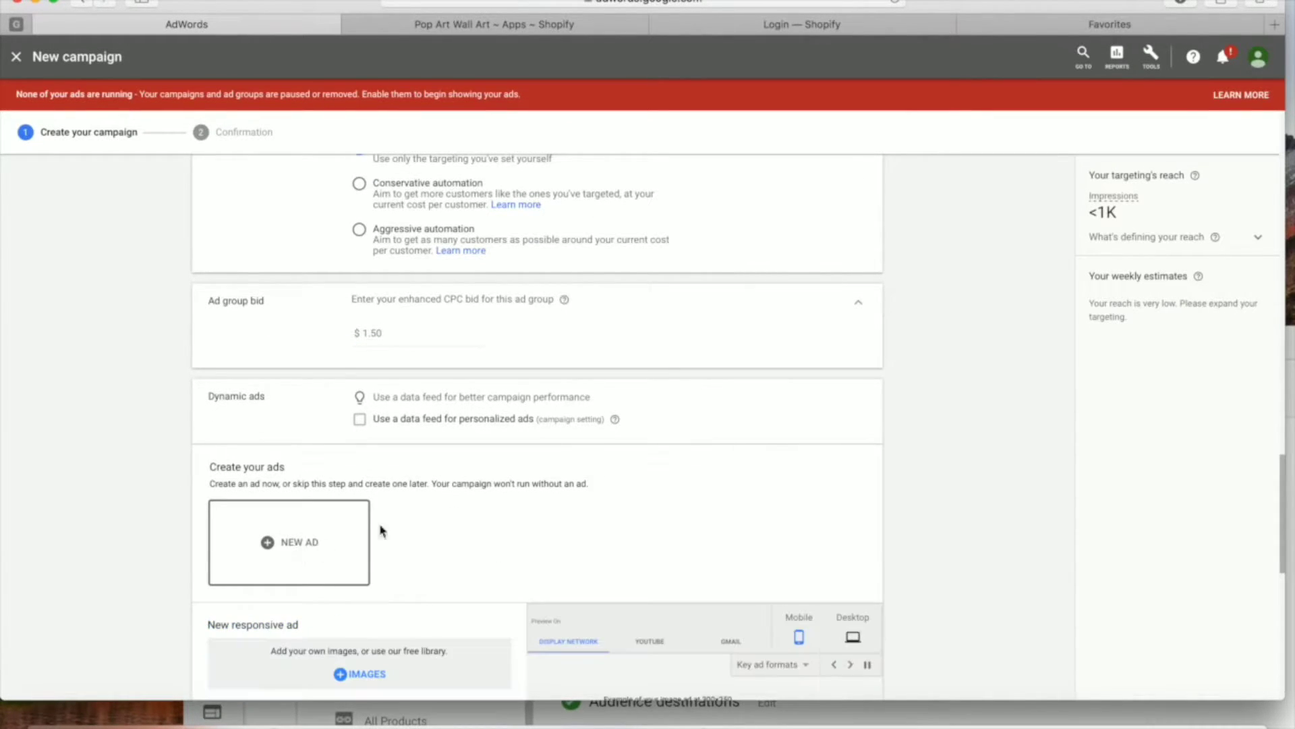
scroll(543, 529, "down", 2)
scroll(939, 507, "down", 3)
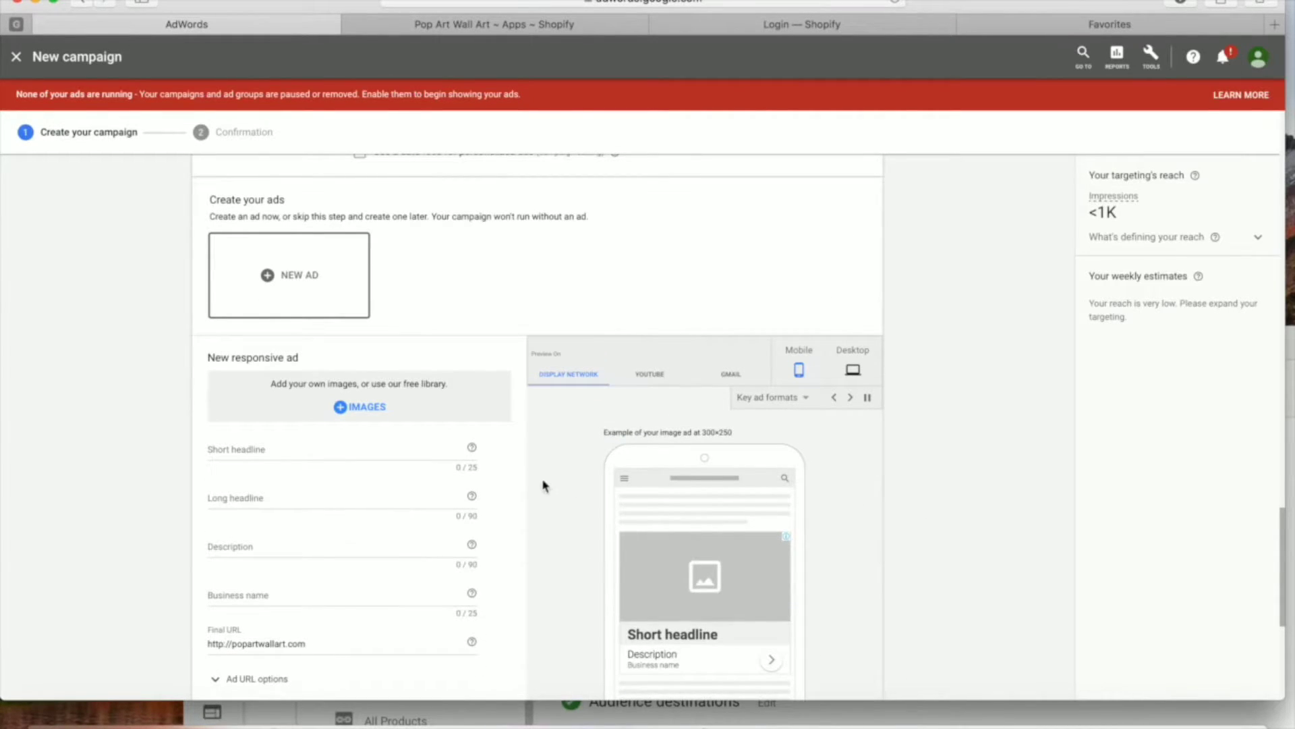
left_click(383, 448)
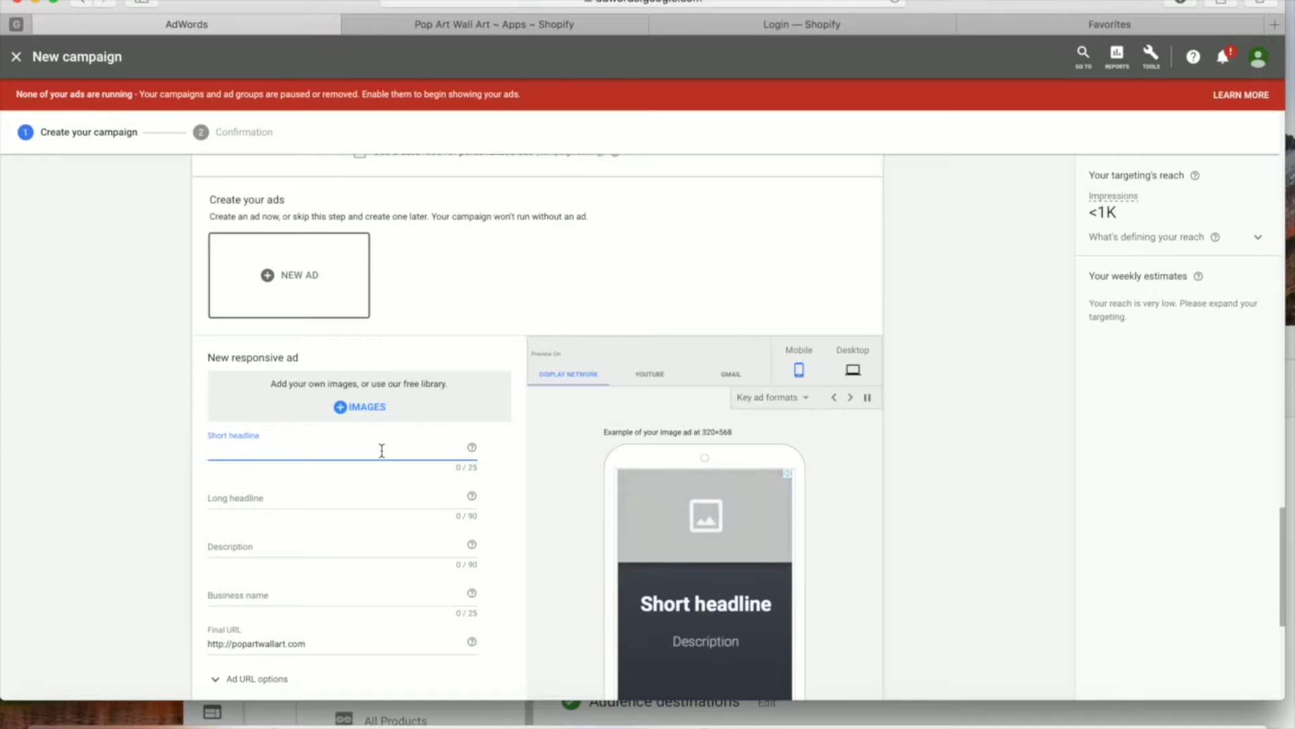
- Open the responsive ad's image selection and browse the images scanned from popartwallart.com
left_click(362, 408)
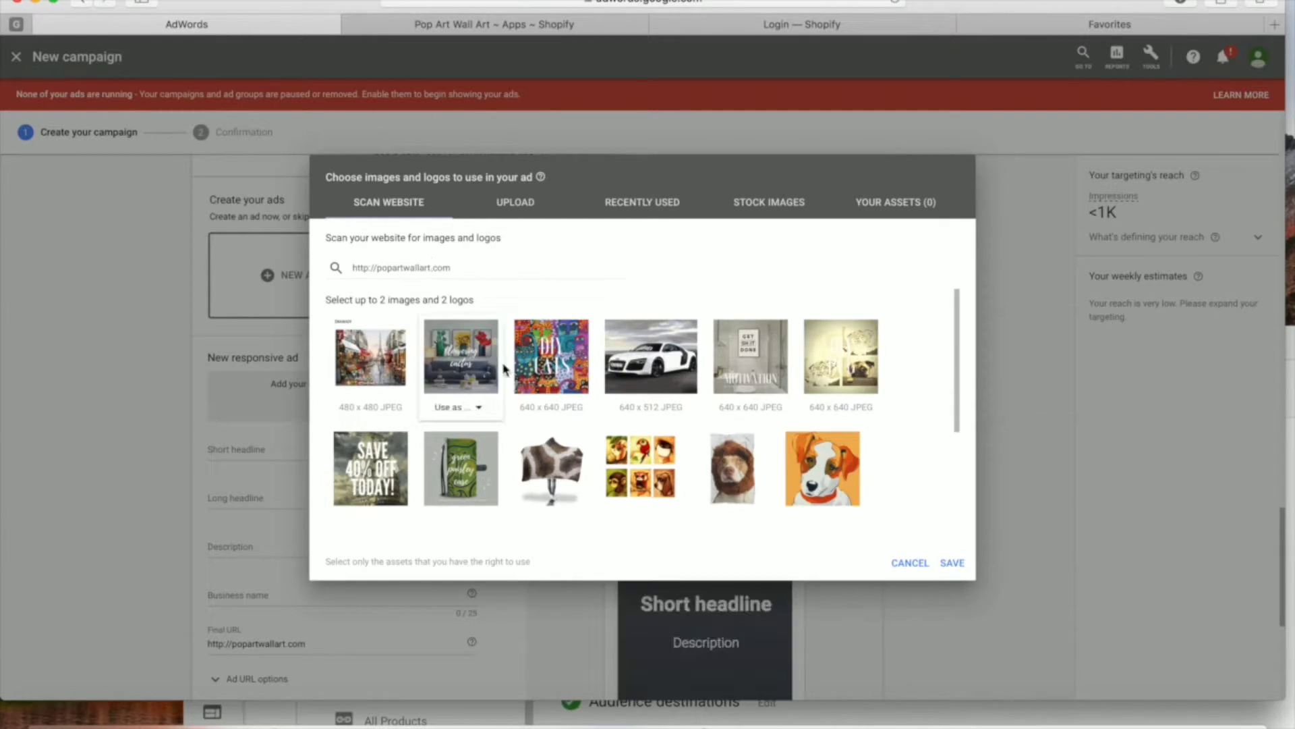
scroll(505, 381, "down", 2)
scroll(504, 383, "down", 2)
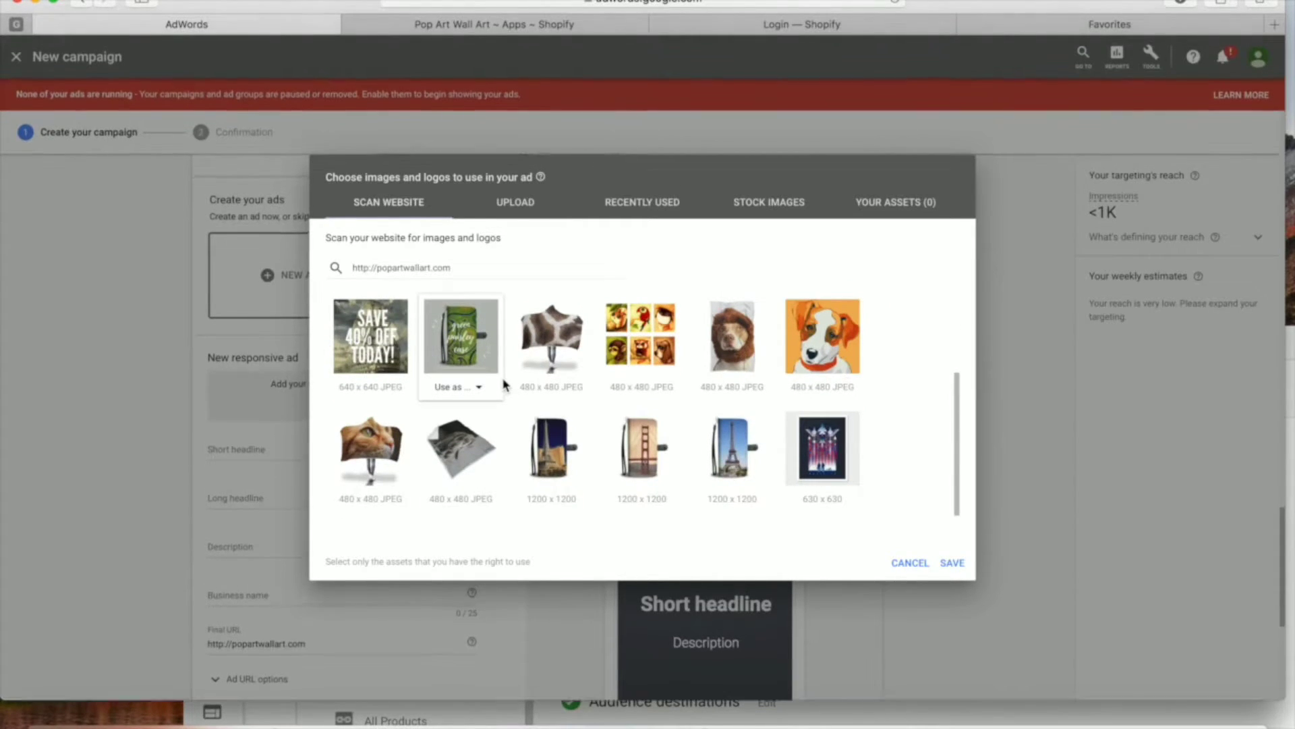
scroll(830, 486, "up", 4)
scroll(829, 445, "up", 2)
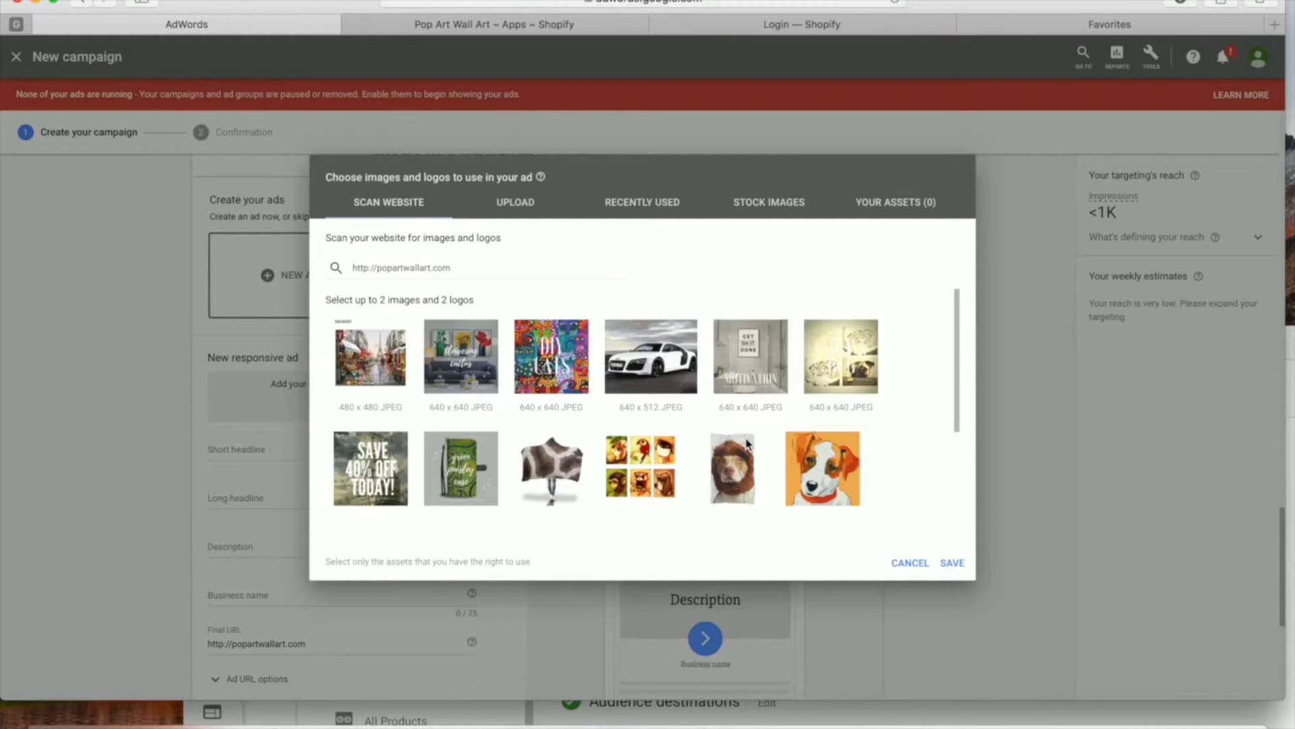
mouse_move(396, 399)
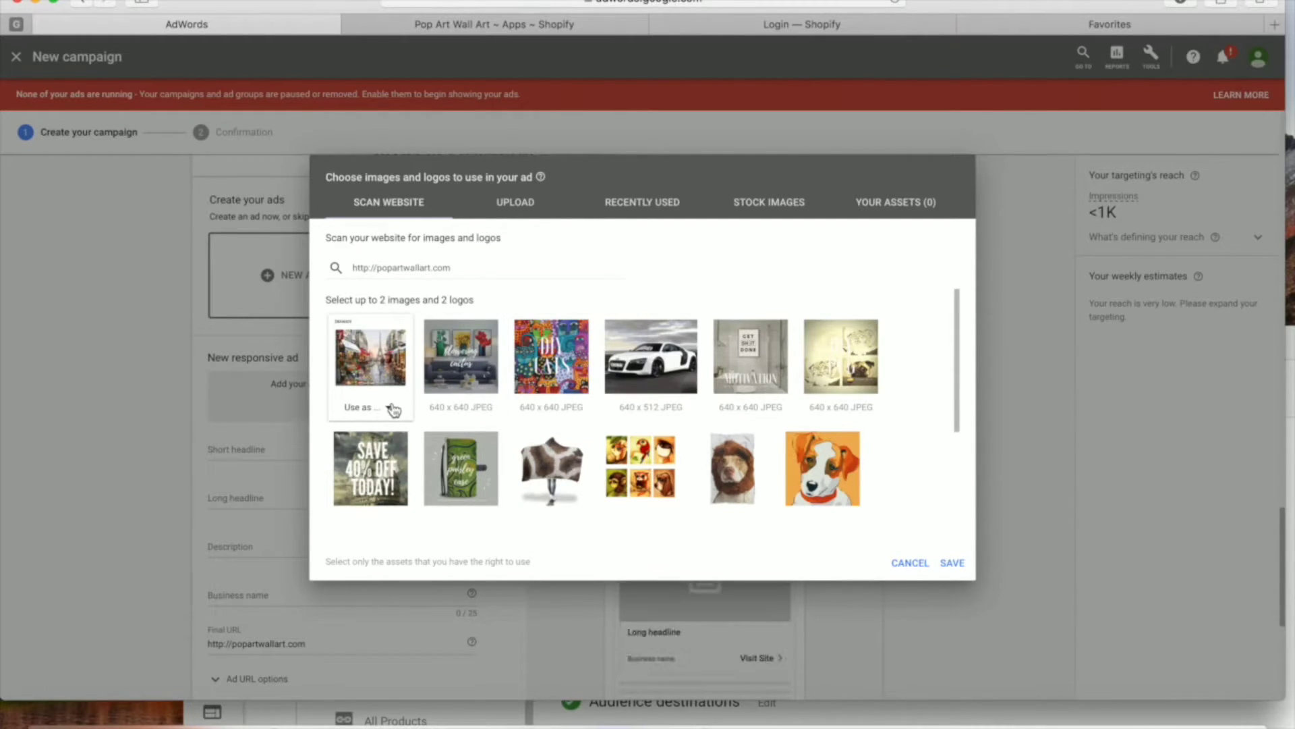
scroll(641, 432, "down", 1)
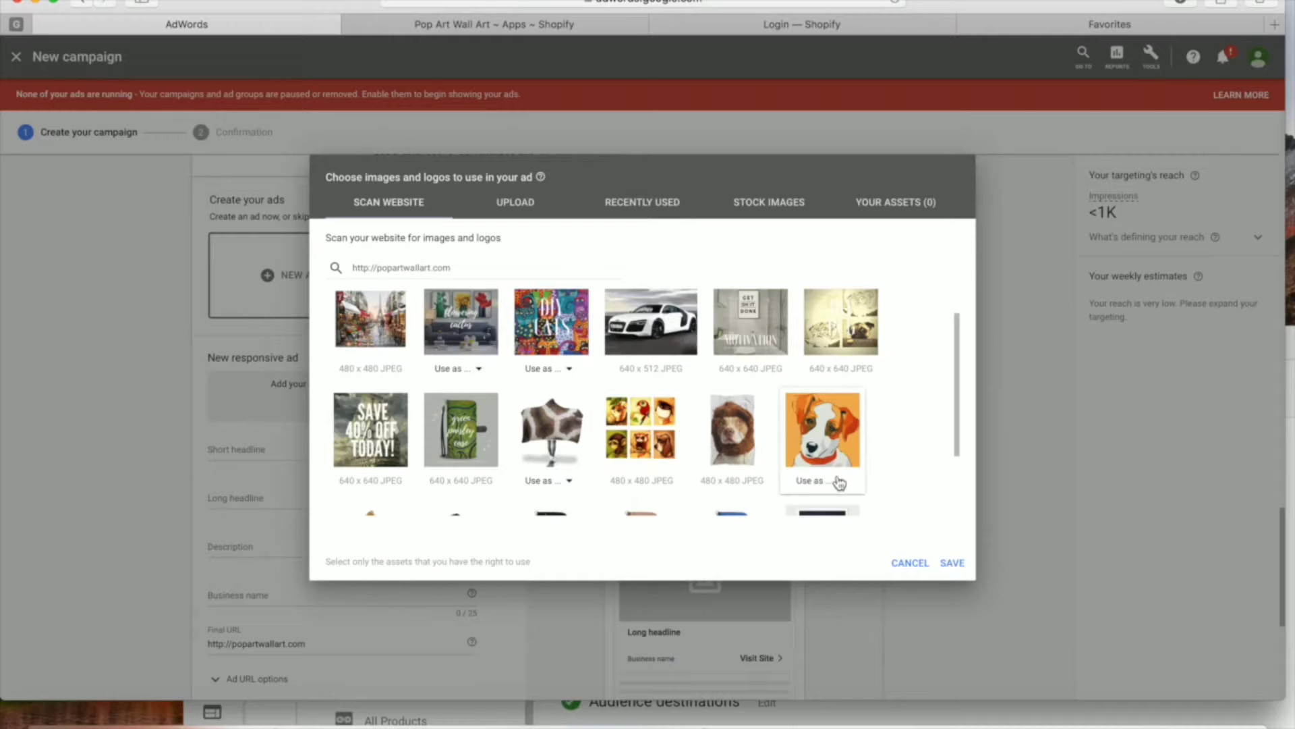
- Use the orange pop art dog picture as the ad's square (1:1) image
left_click(839, 483)
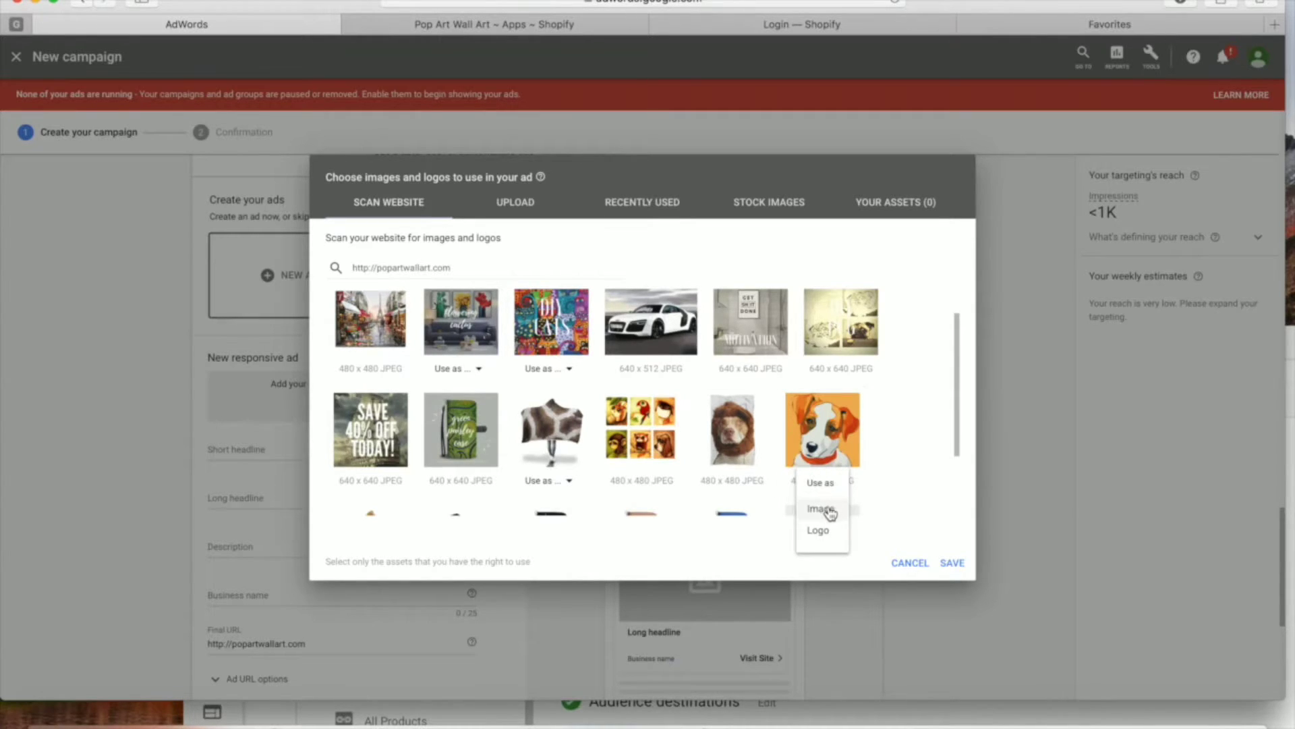
left_click(824, 511)
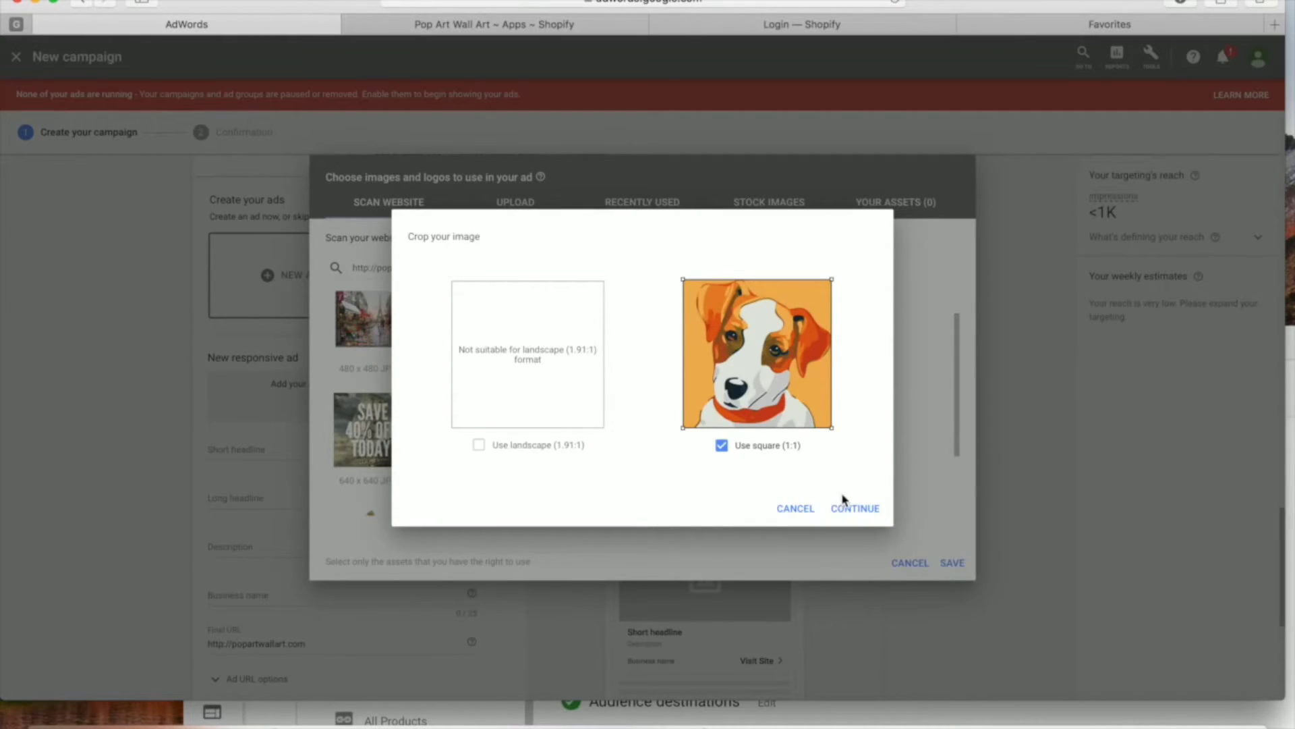
left_click(854, 509)
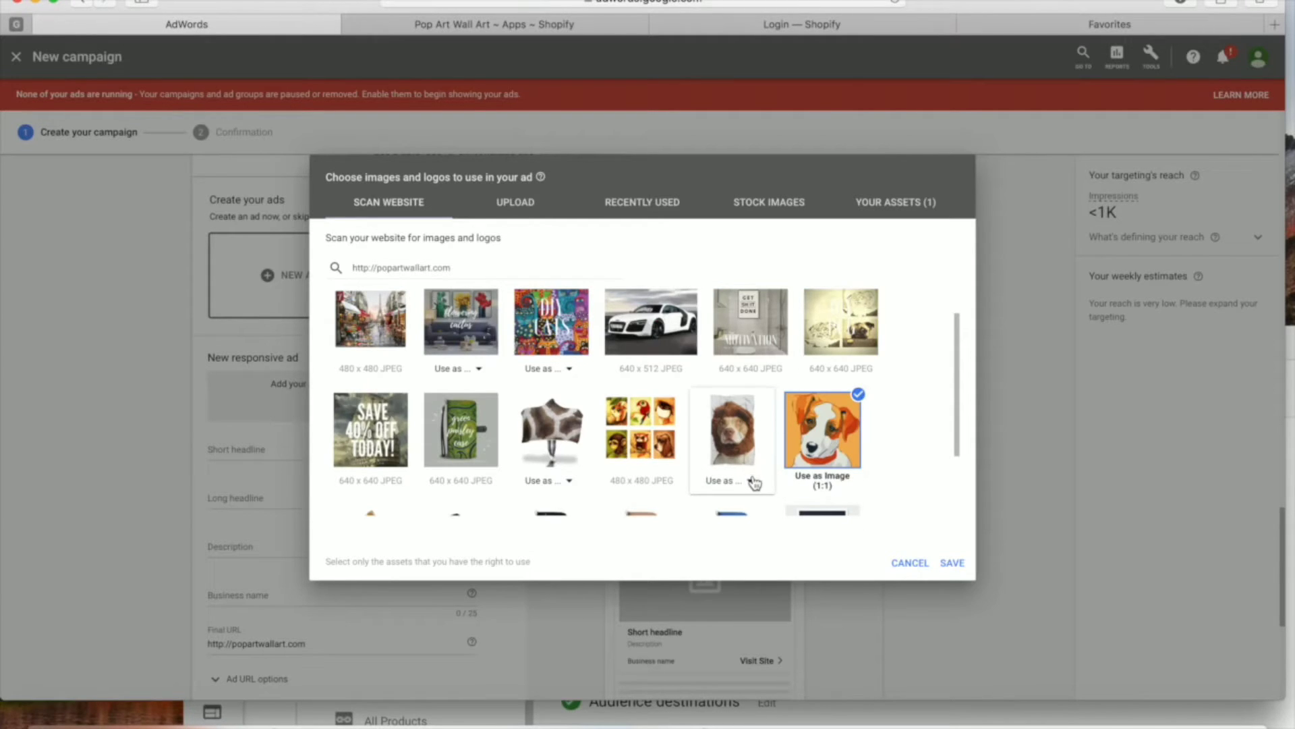
left_click(631, 481)
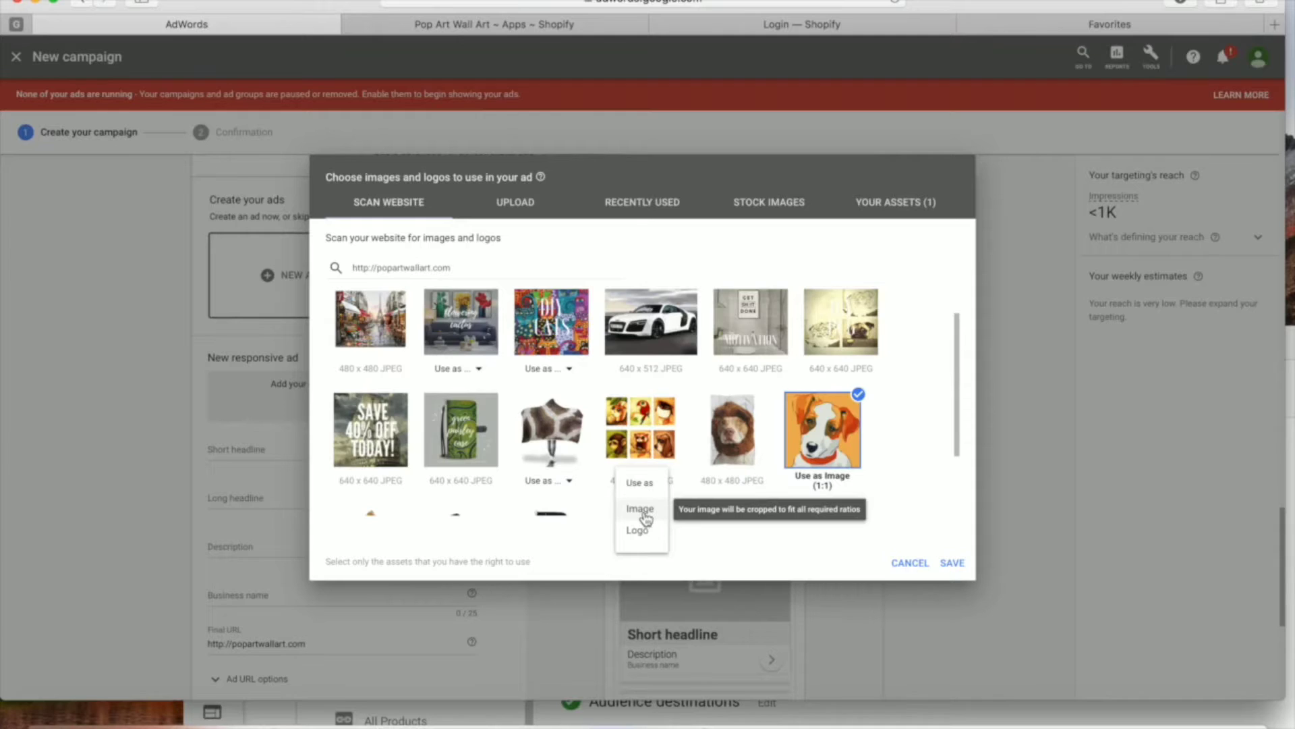
left_click(641, 509)
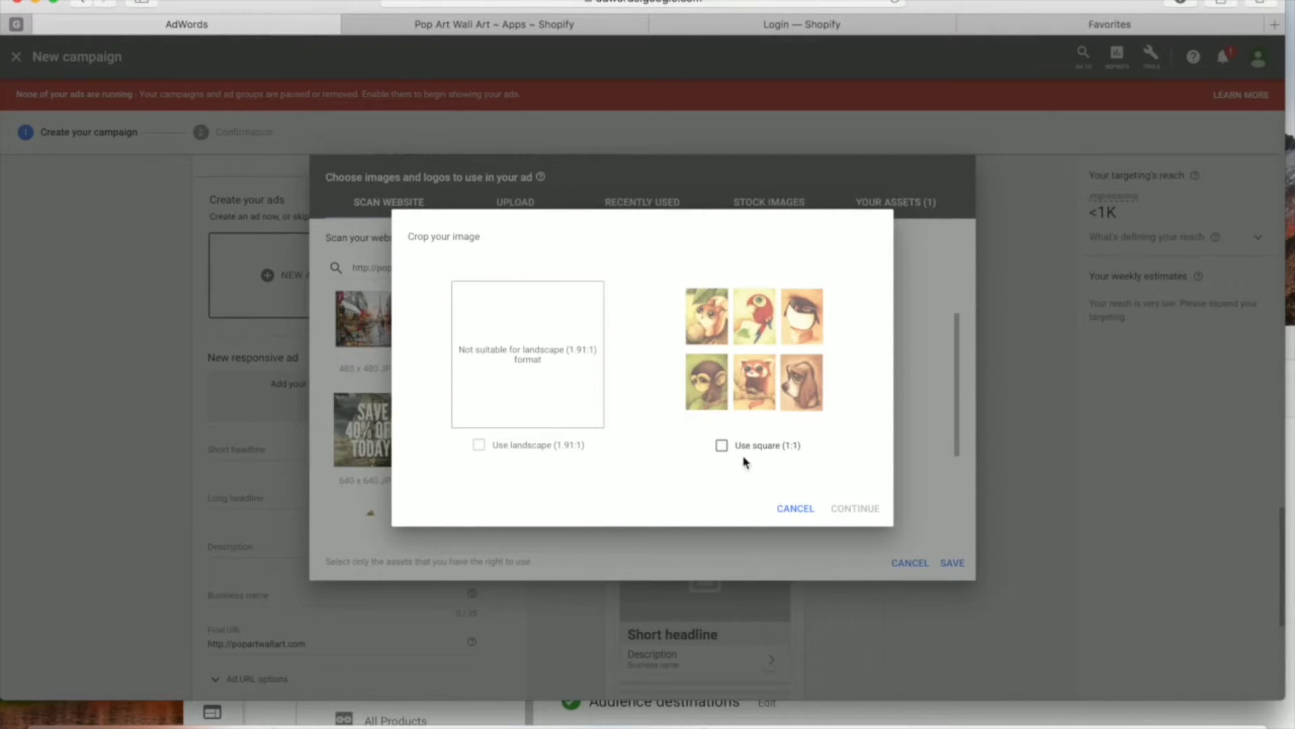
left_click(799, 518)
scroll(690, 458, "down", 3)
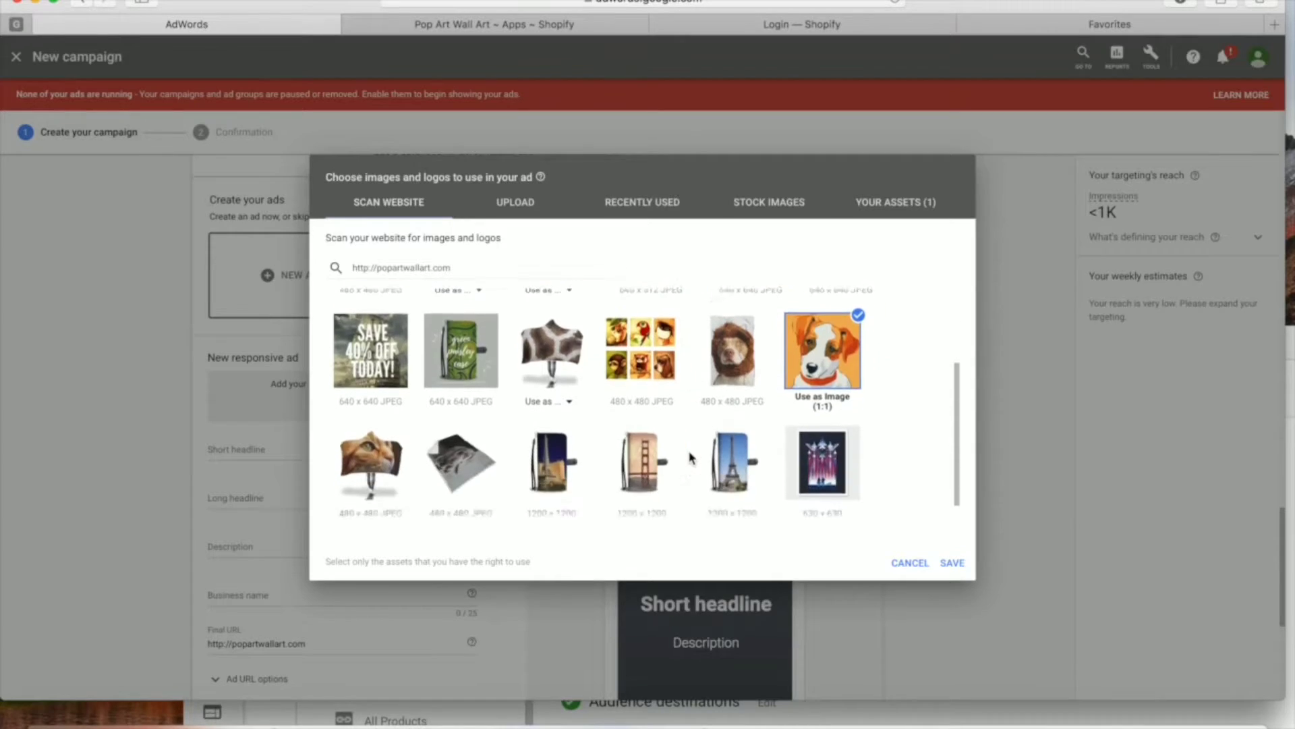
left_click(389, 503)
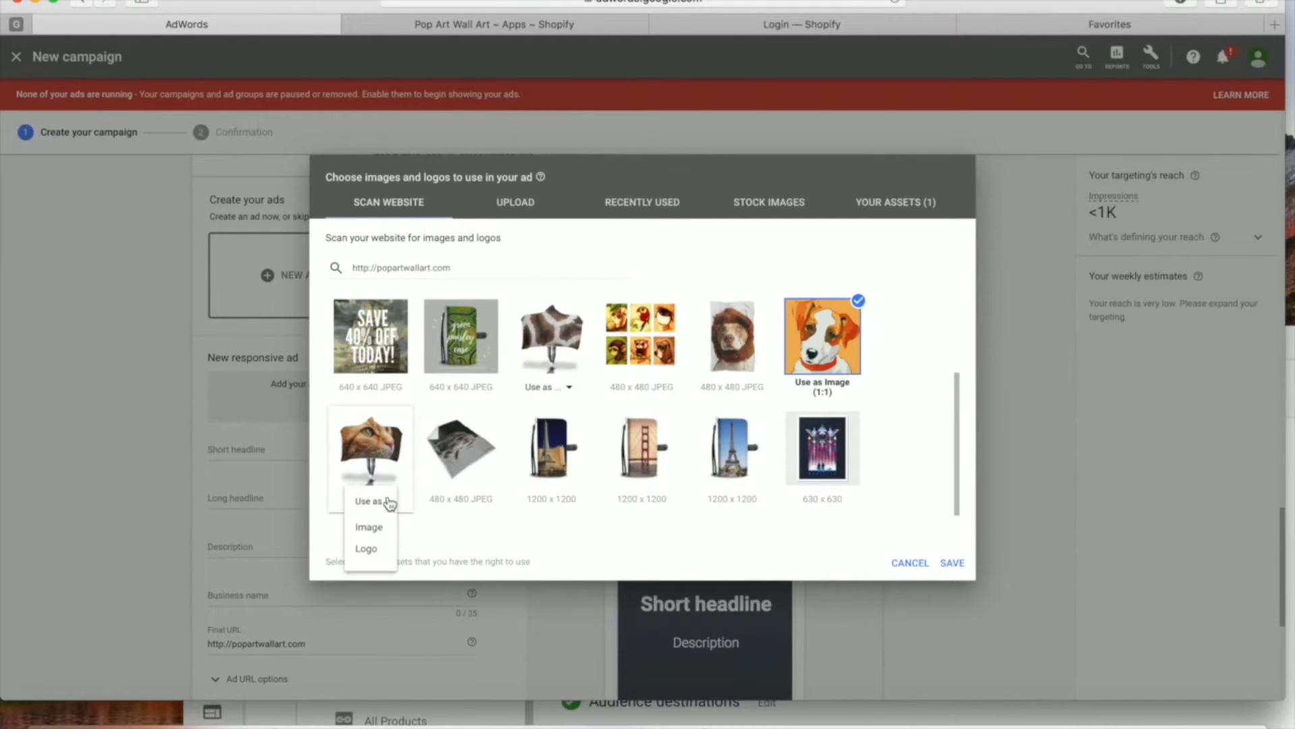
left_click(379, 529)
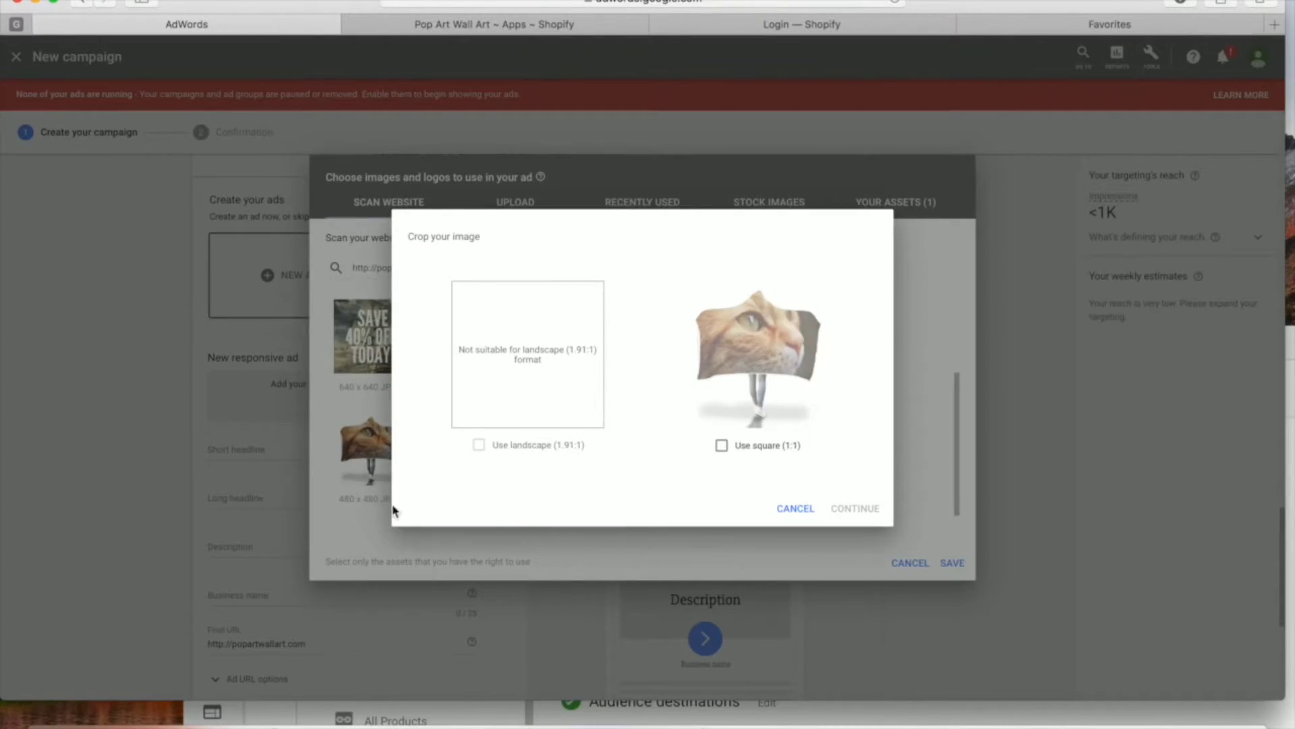
left_click(796, 512)
- Use the "flowering cactus" picture as the ad's landscape (1.91:1) and square (1:1) image, raising the landscape crop to cover the framed cactus prints
scroll(654, 395, "up", 4)
scroll(653, 392, "up", 2)
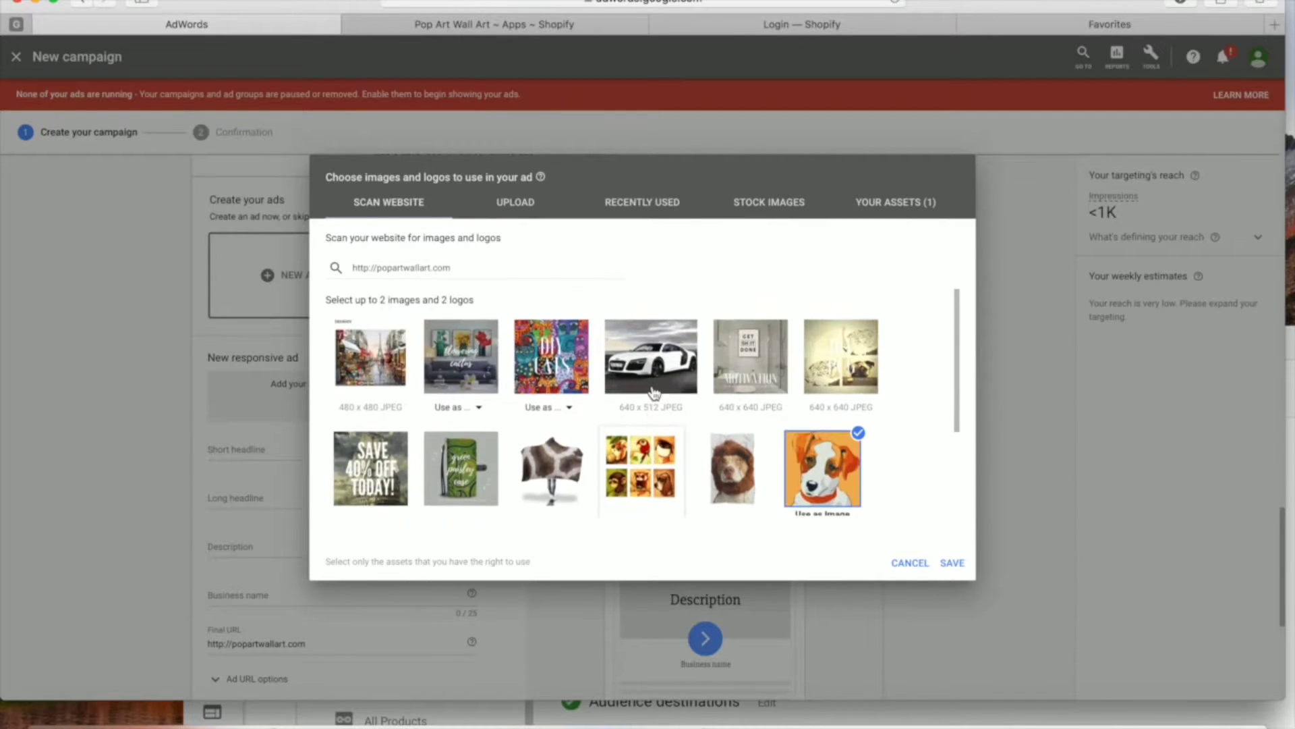
left_click(476, 413)
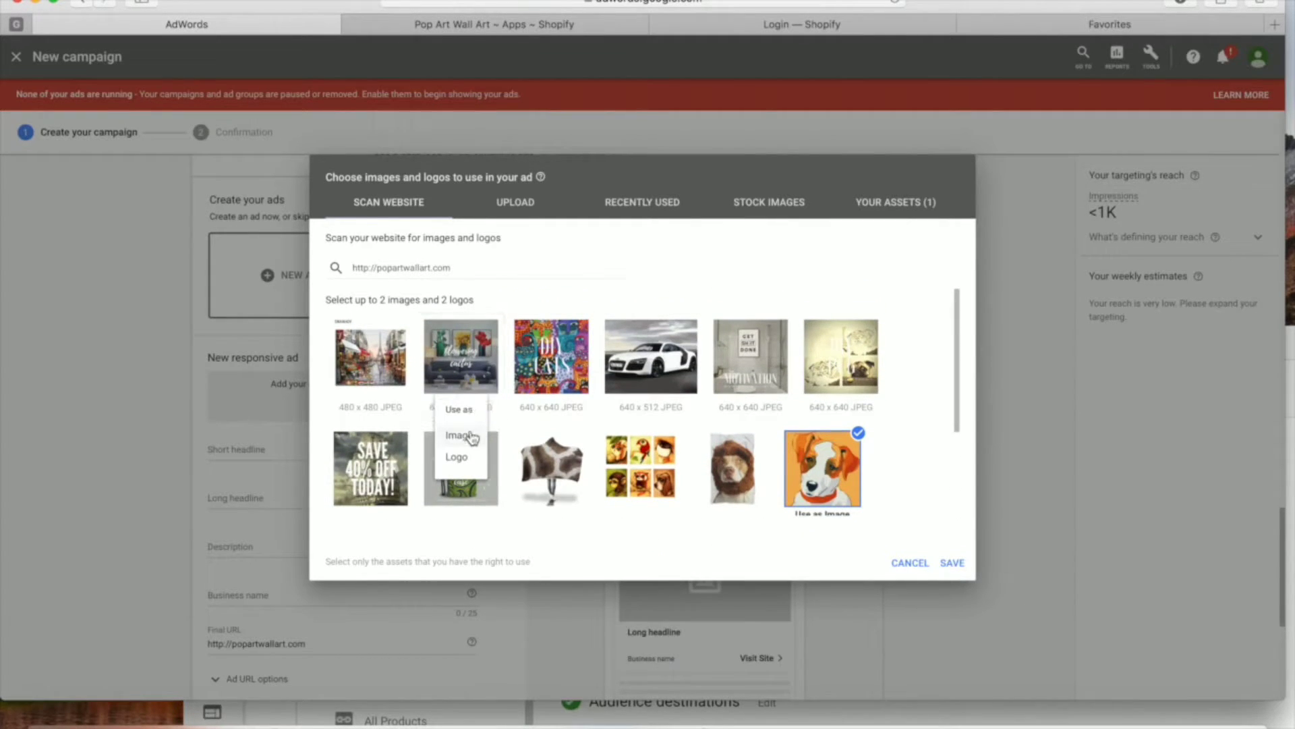
left_click(472, 437)
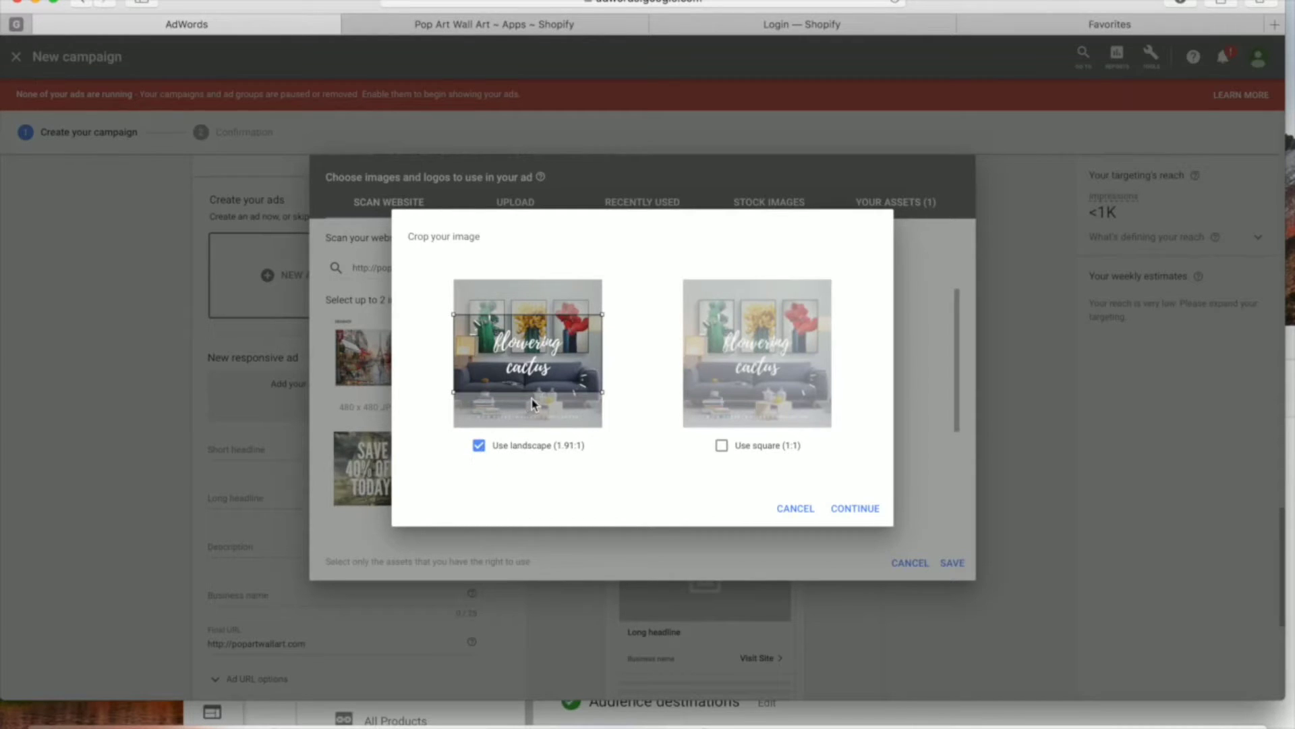
left_click_drag(541, 390, 542, 368)
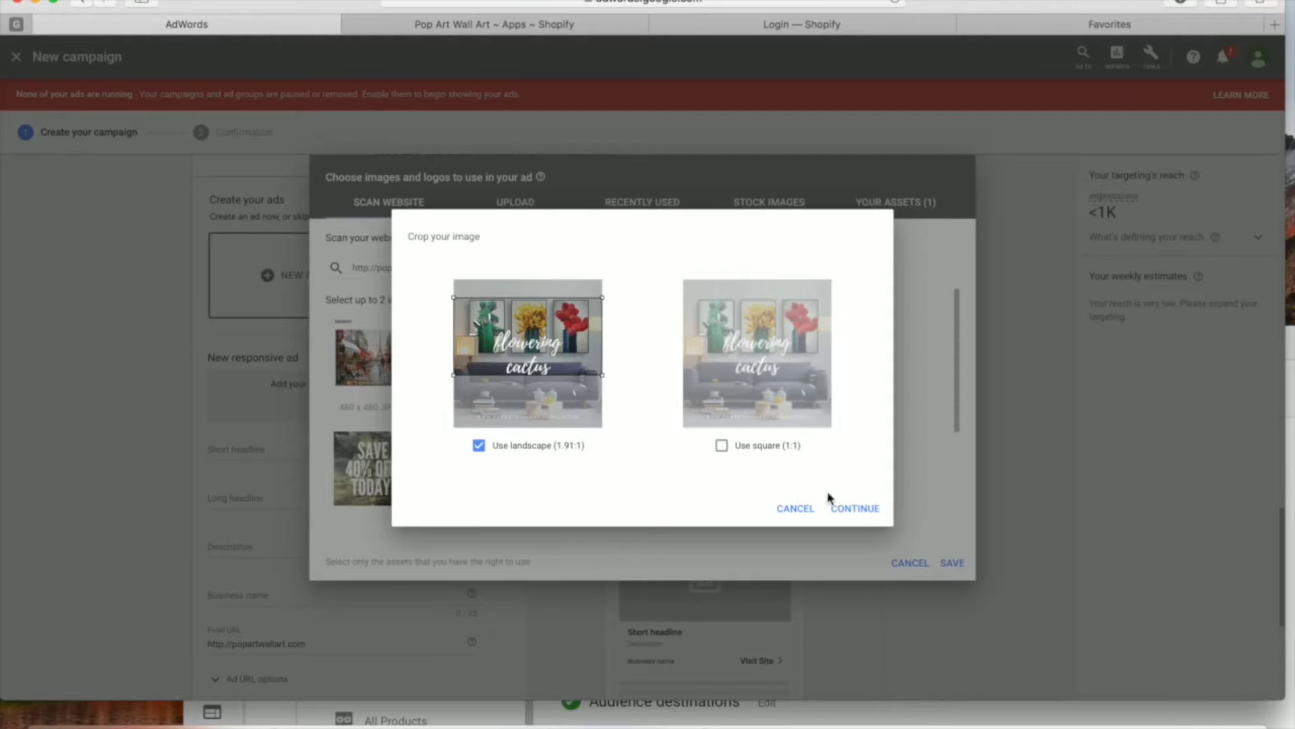
left_click(720, 447)
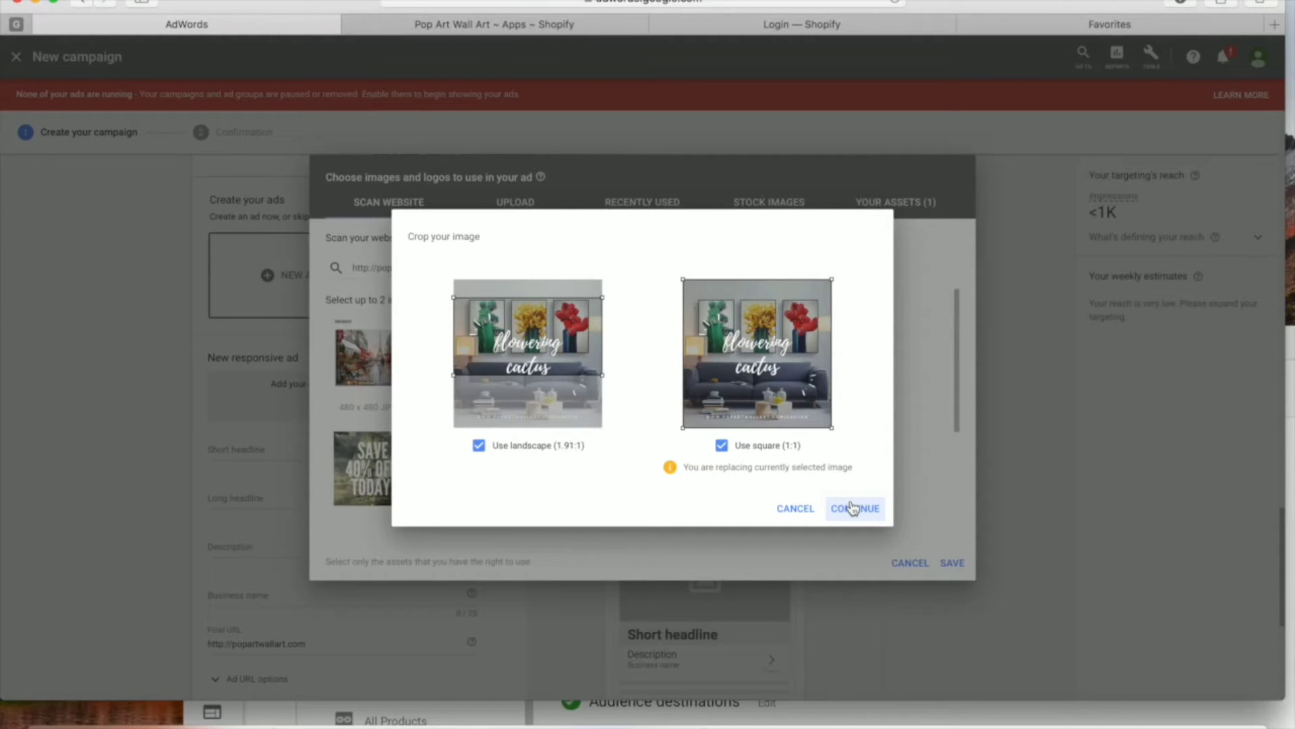
left_click(853, 508)
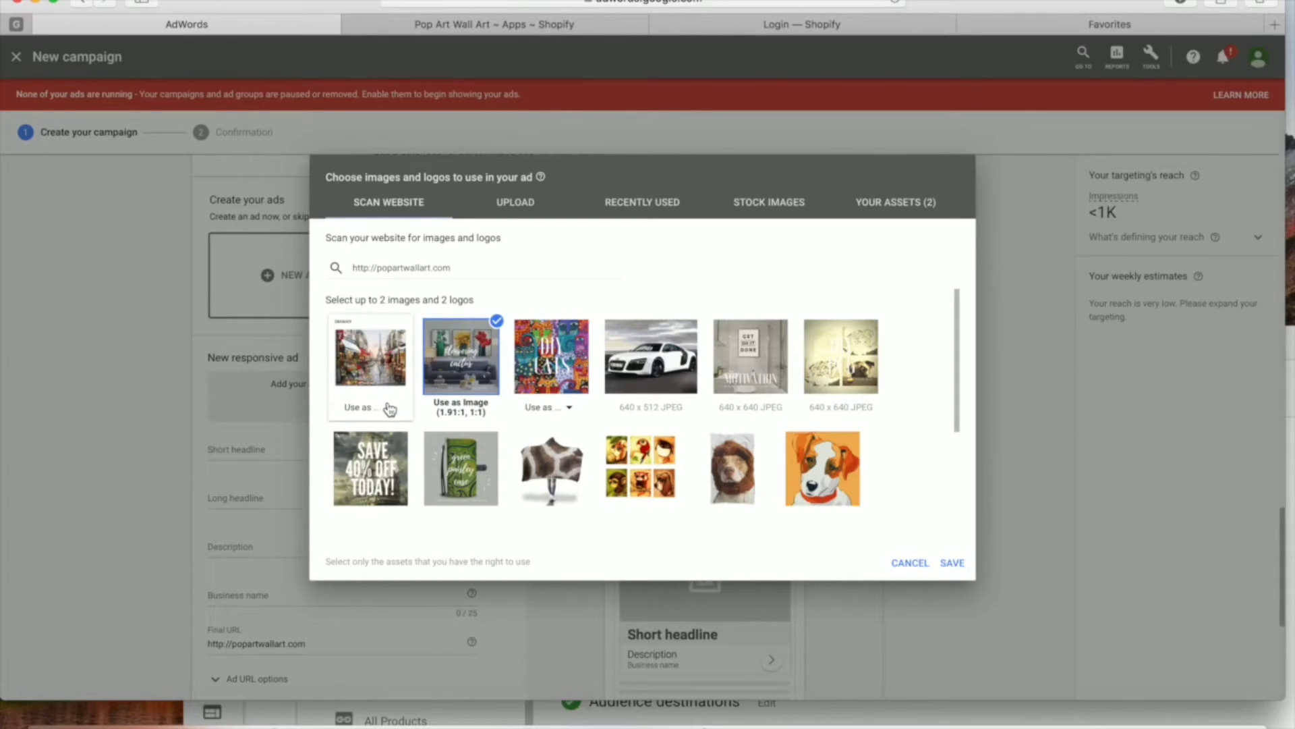
left_click(389, 409)
left_click(364, 438)
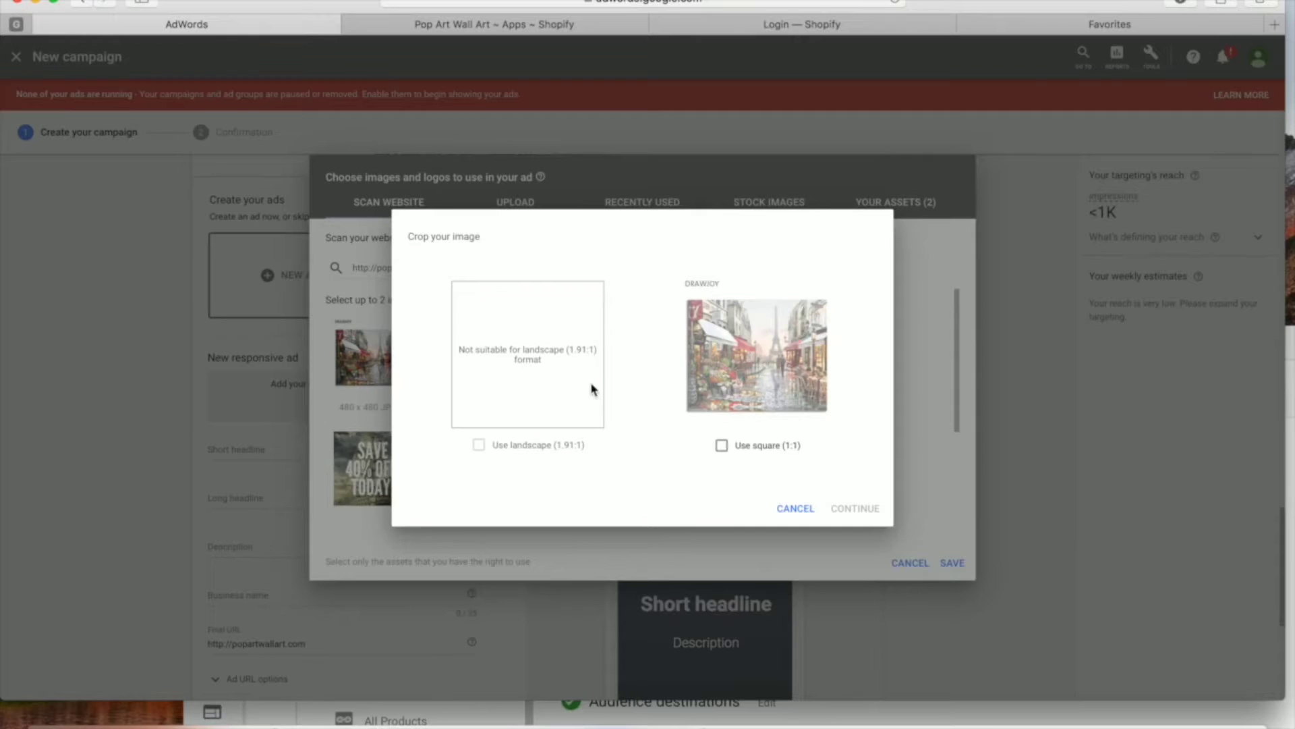
left_click(793, 508)
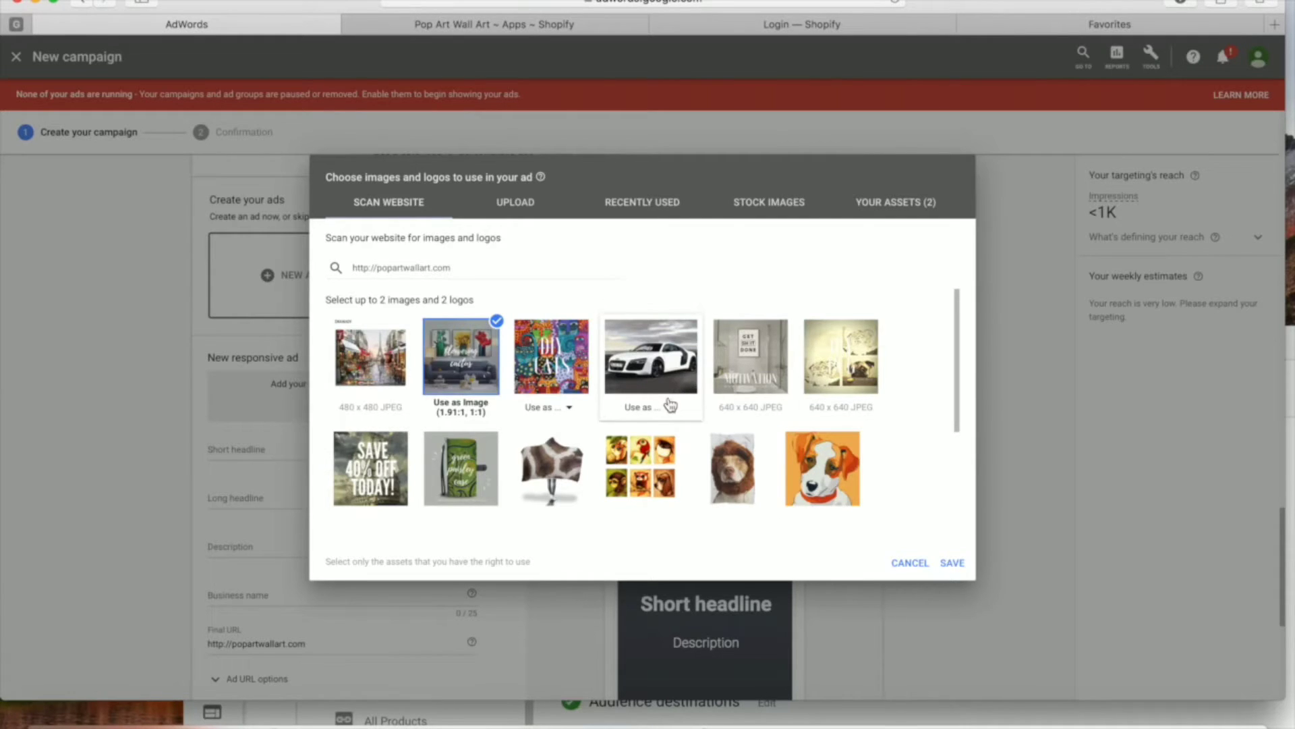
- Use the white sports car picture as the ad's landscape (1.91:1) image only, without the square format
left_click(670, 412)
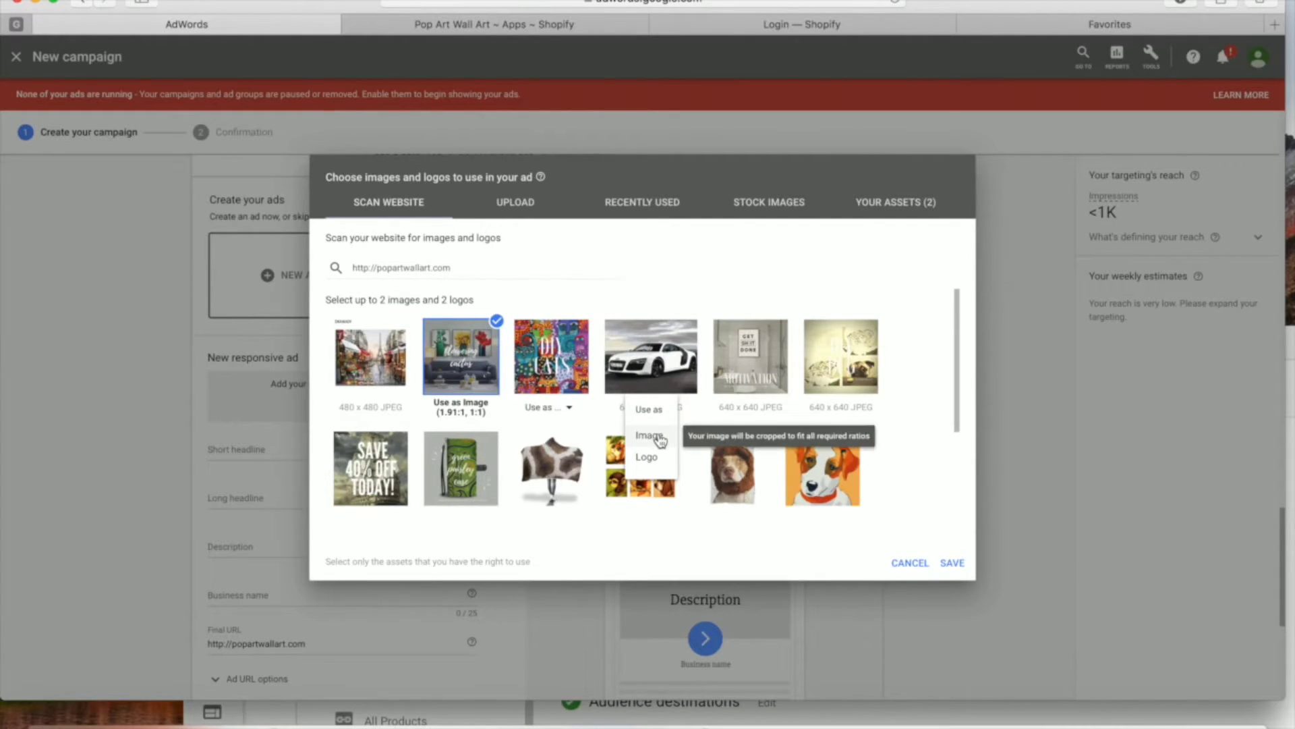
left_click(667, 437)
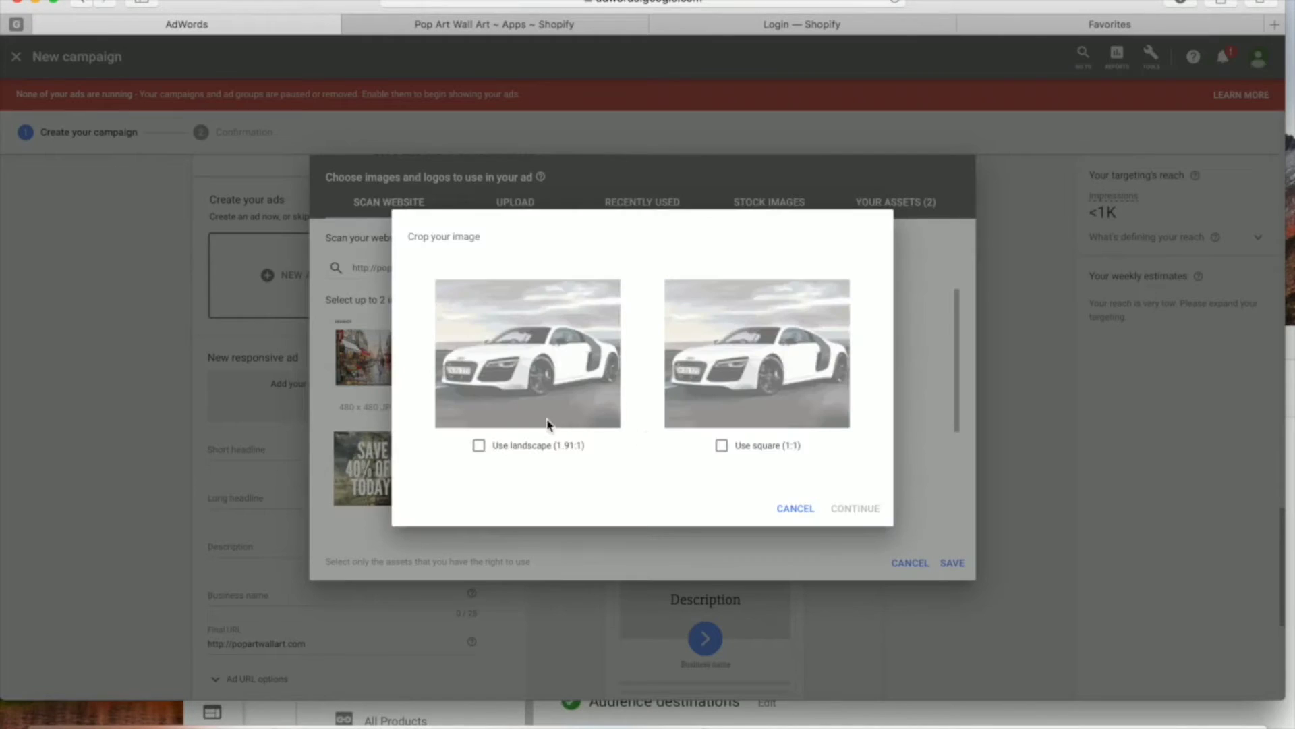
left_click(479, 446)
left_click(720, 446)
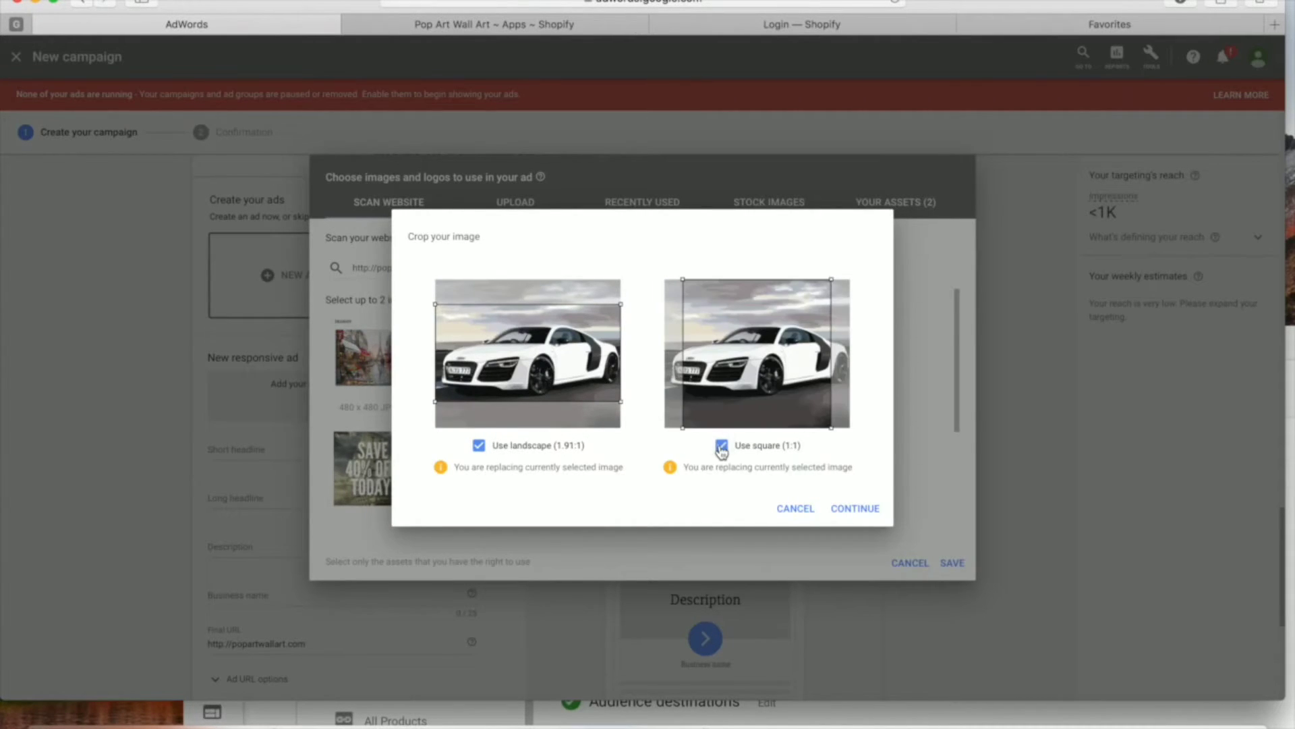
left_click(722, 445)
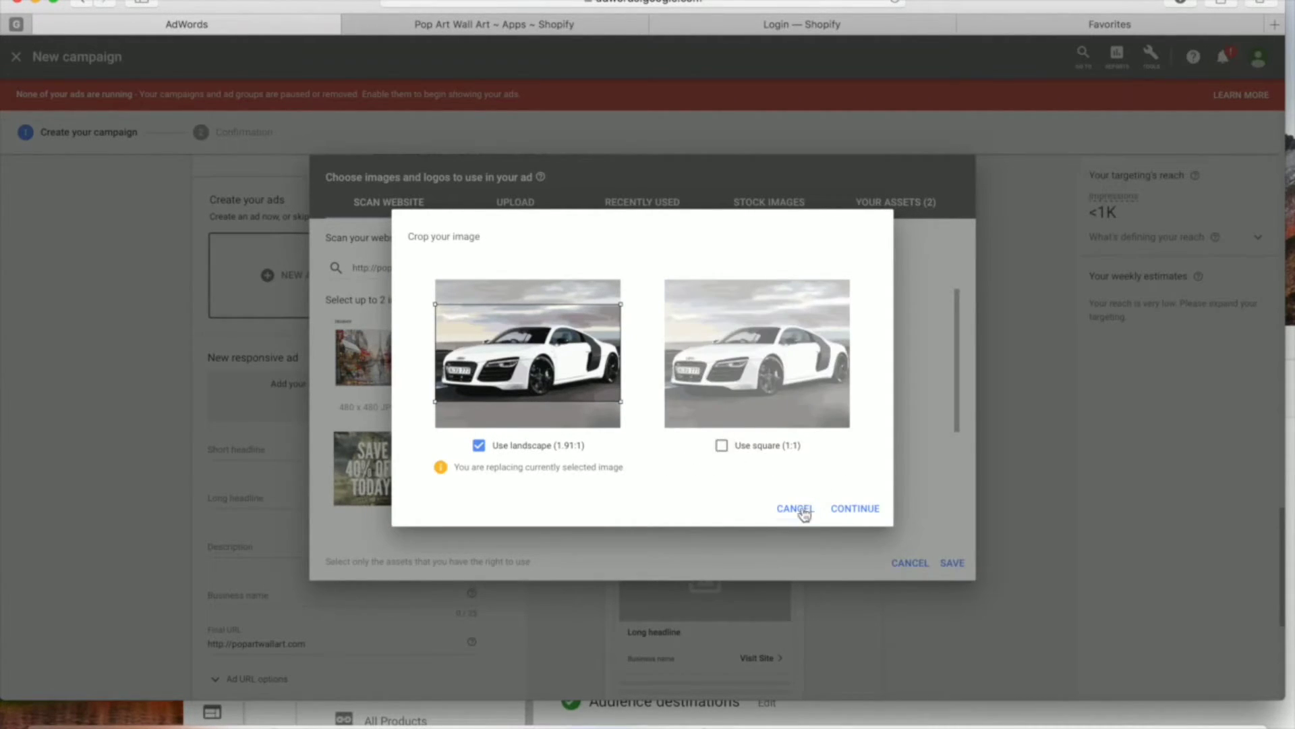
left_click(865, 518)
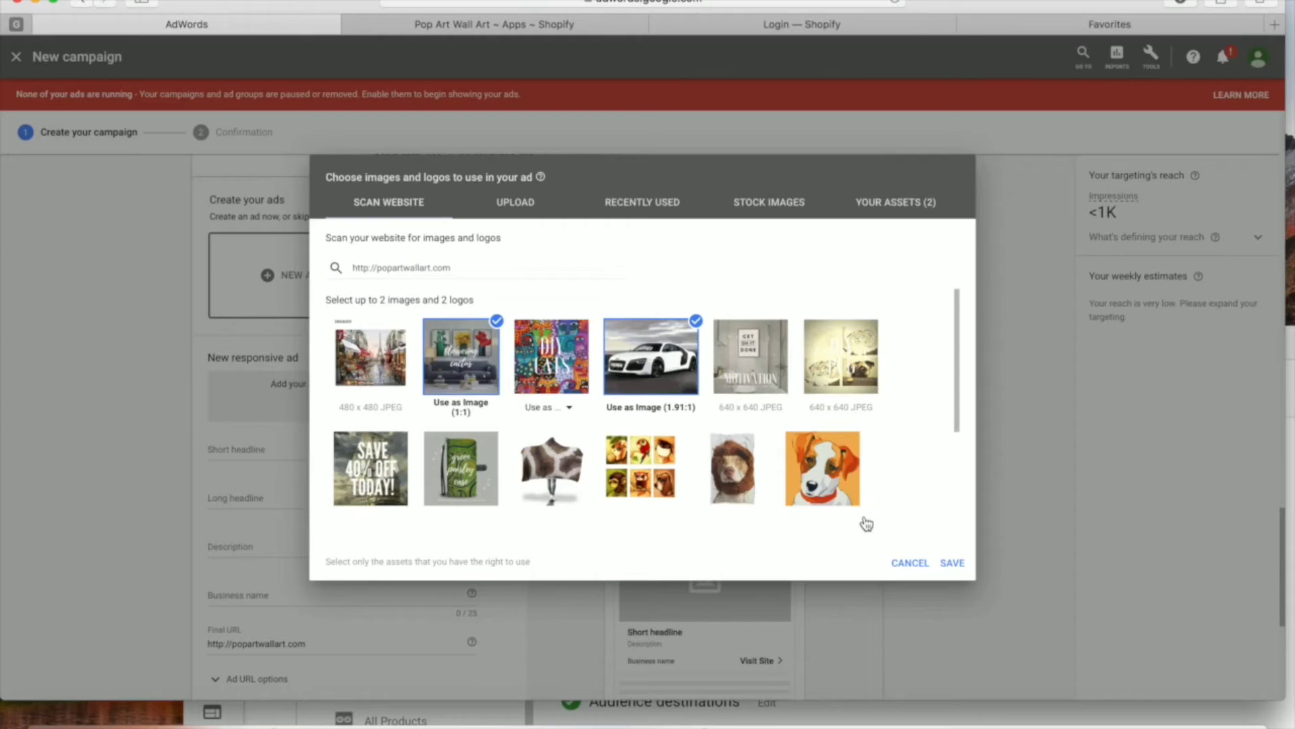
- Remove the white sports car picture from the ad's selected images and save the image selection
scroll(749, 453, "down", 3)
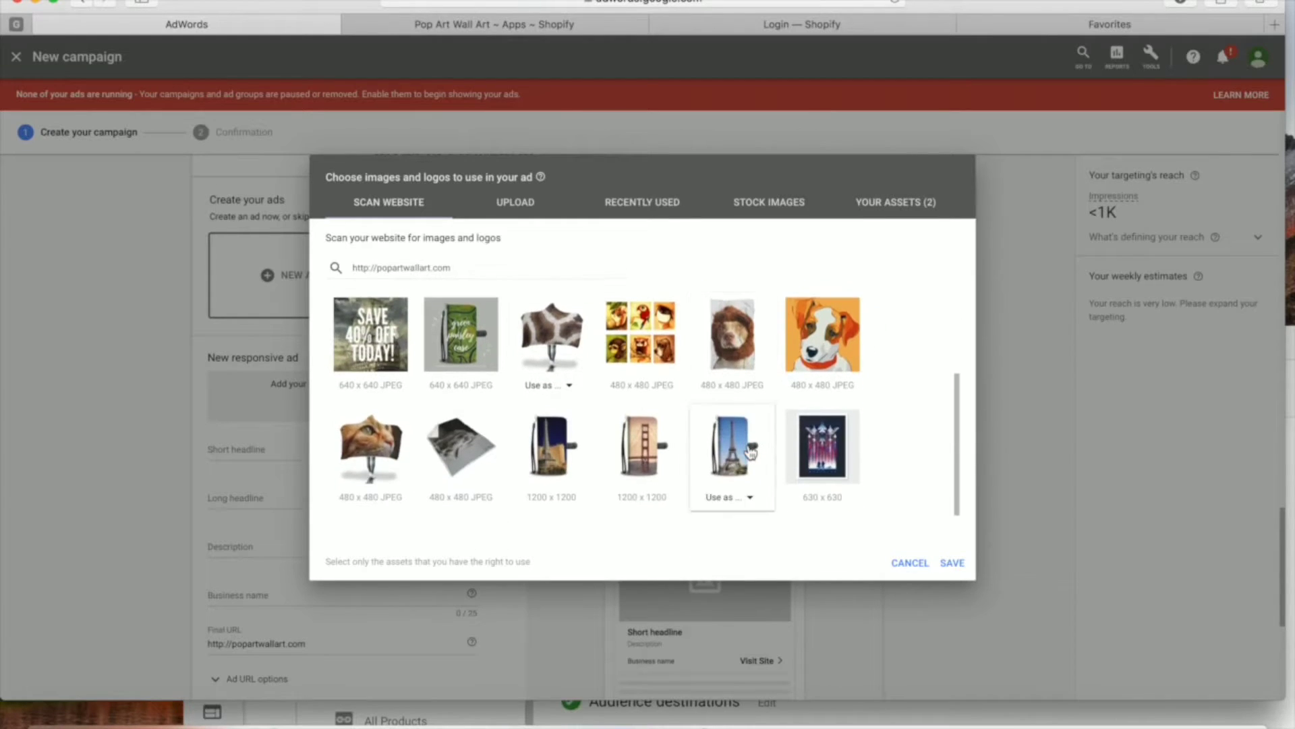
scroll(751, 453, "up", 3)
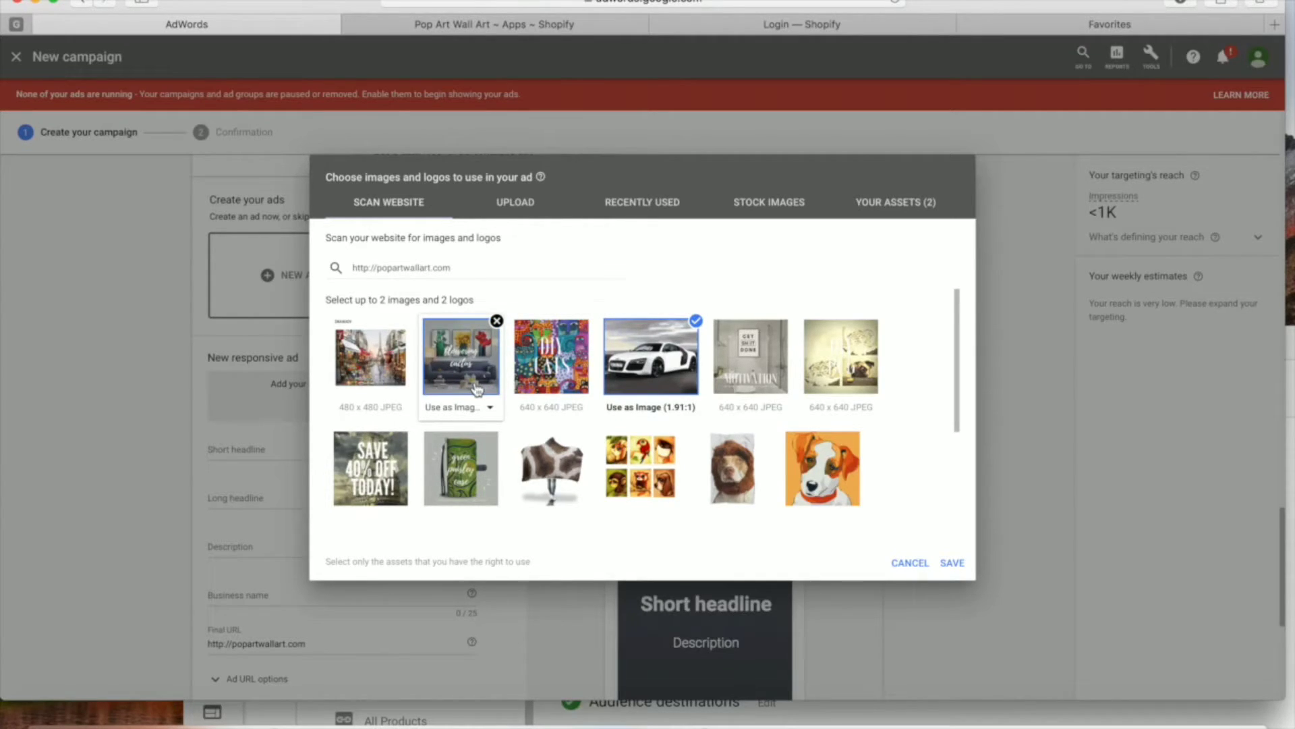
left_click(696, 321)
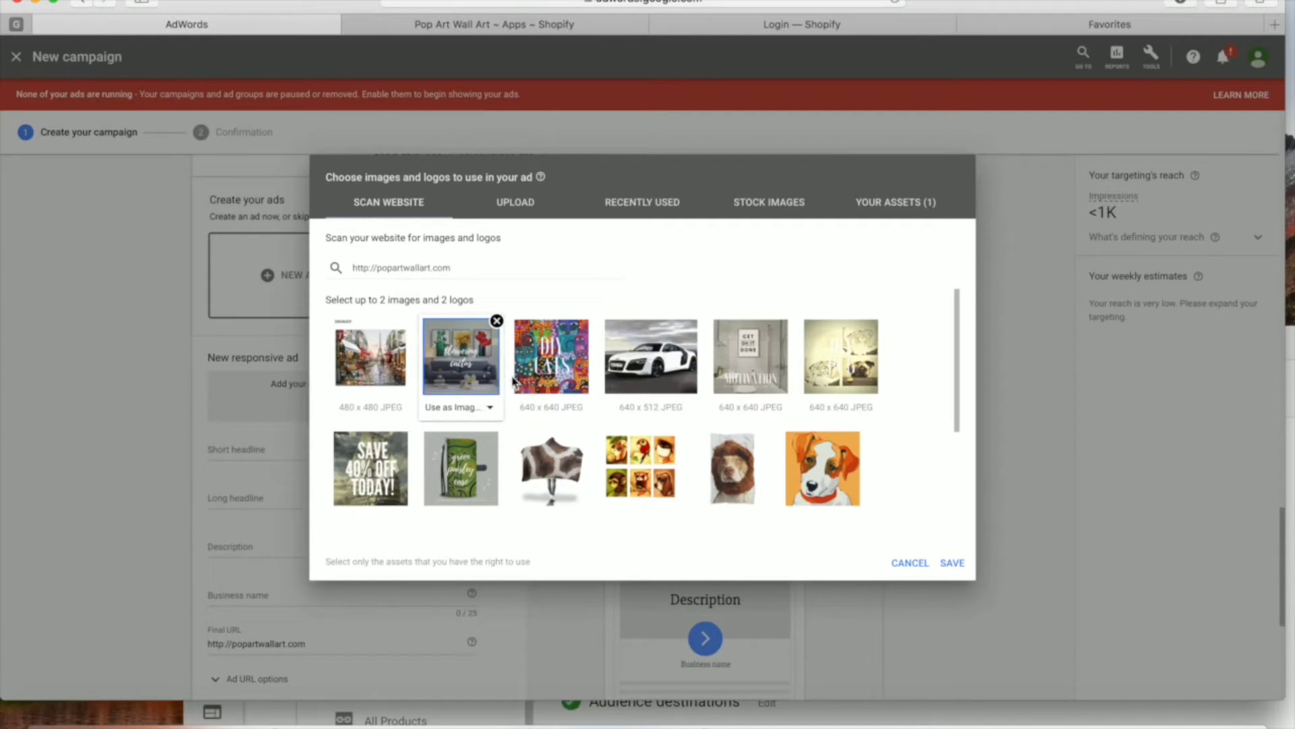
scroll(481, 394, "down", 2)
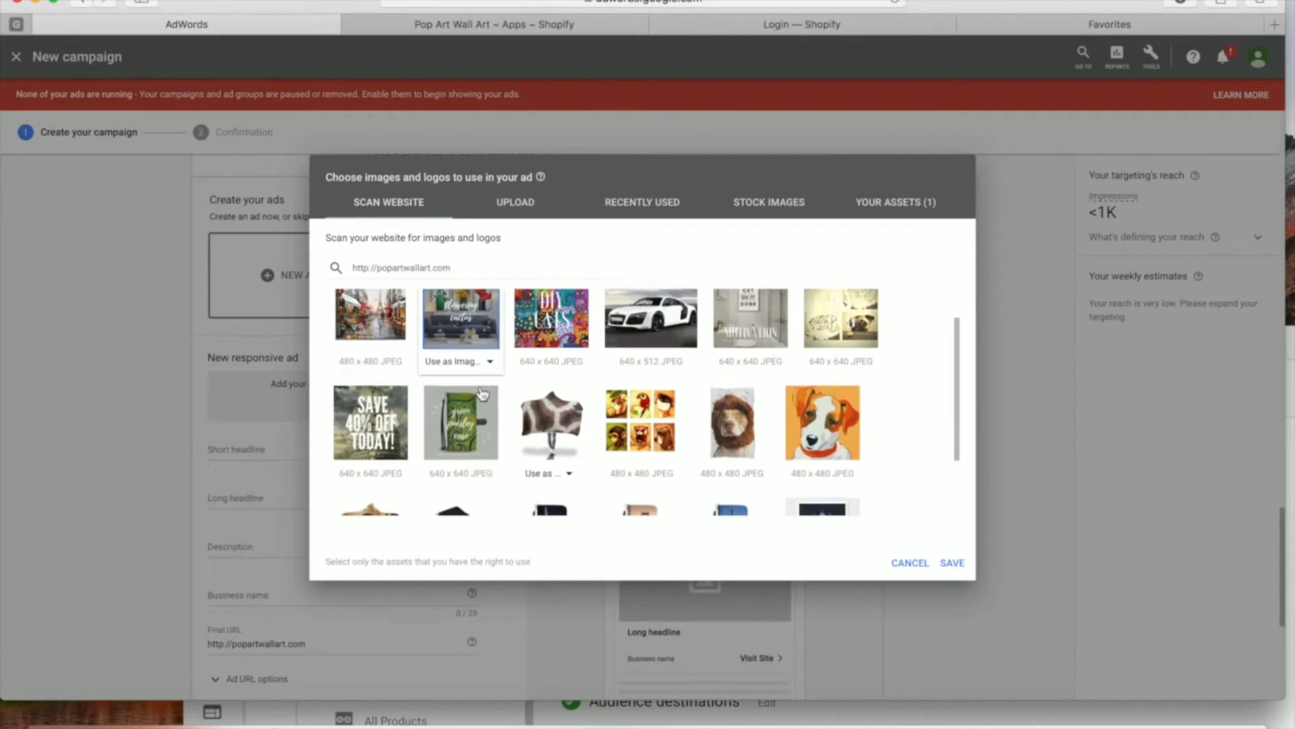
scroll(482, 365, "up", 1)
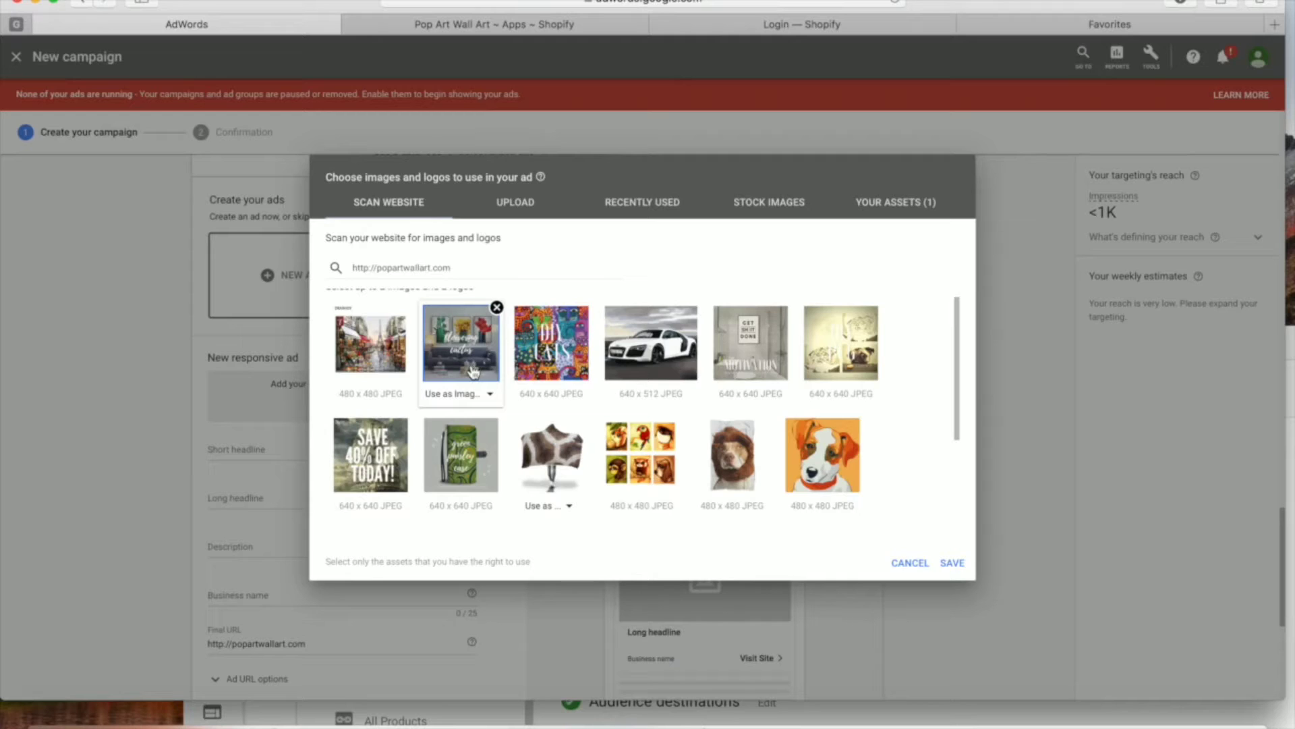
left_click(952, 563)
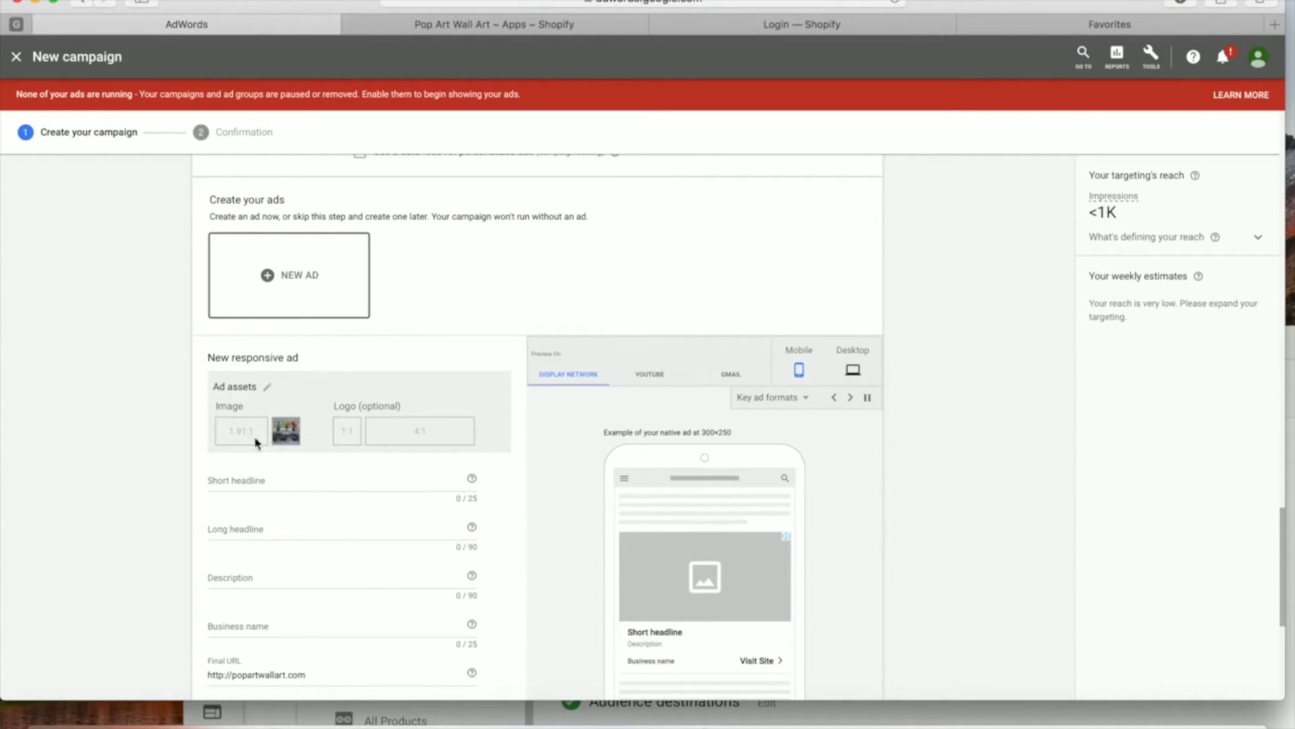
- Edit the ad assets to also use the "flowering cactus" picture as landscape (1.91:1) image, cropped around the framed prints, and save the selection
left_click(267, 389)
left_click(487, 397)
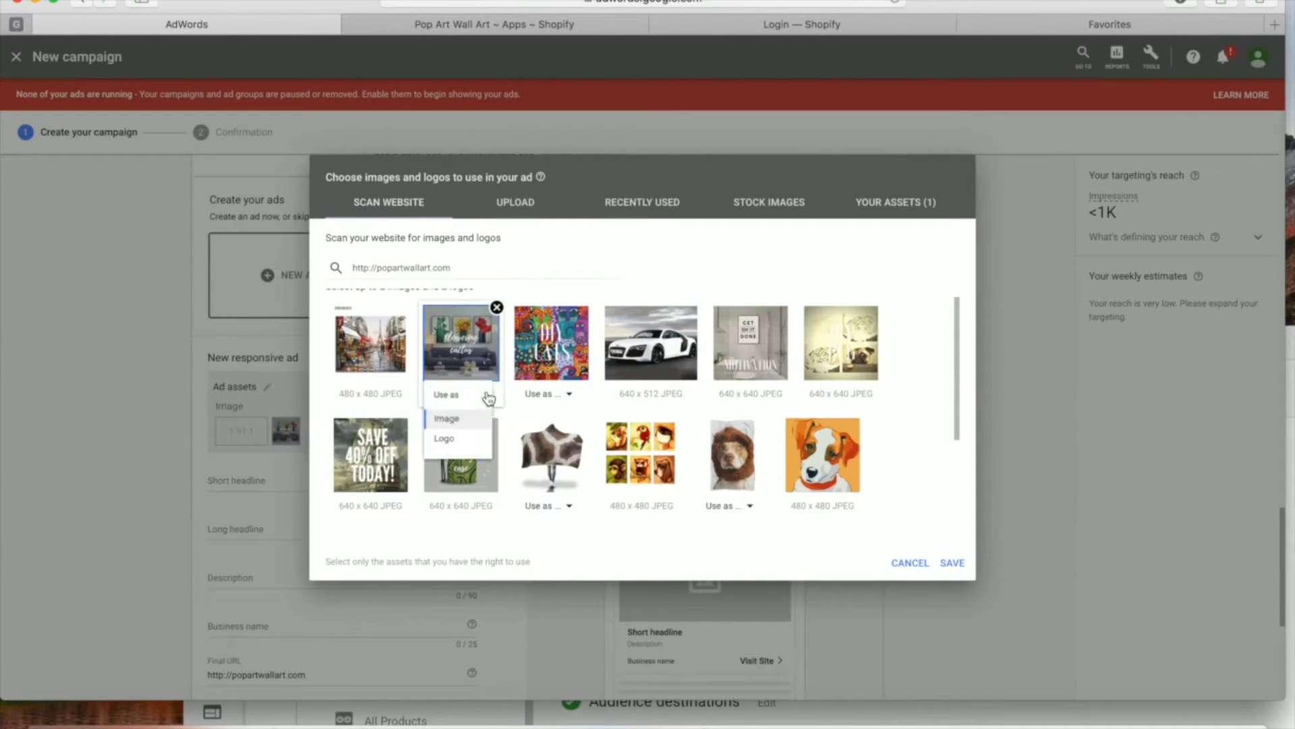
left_click(463, 419)
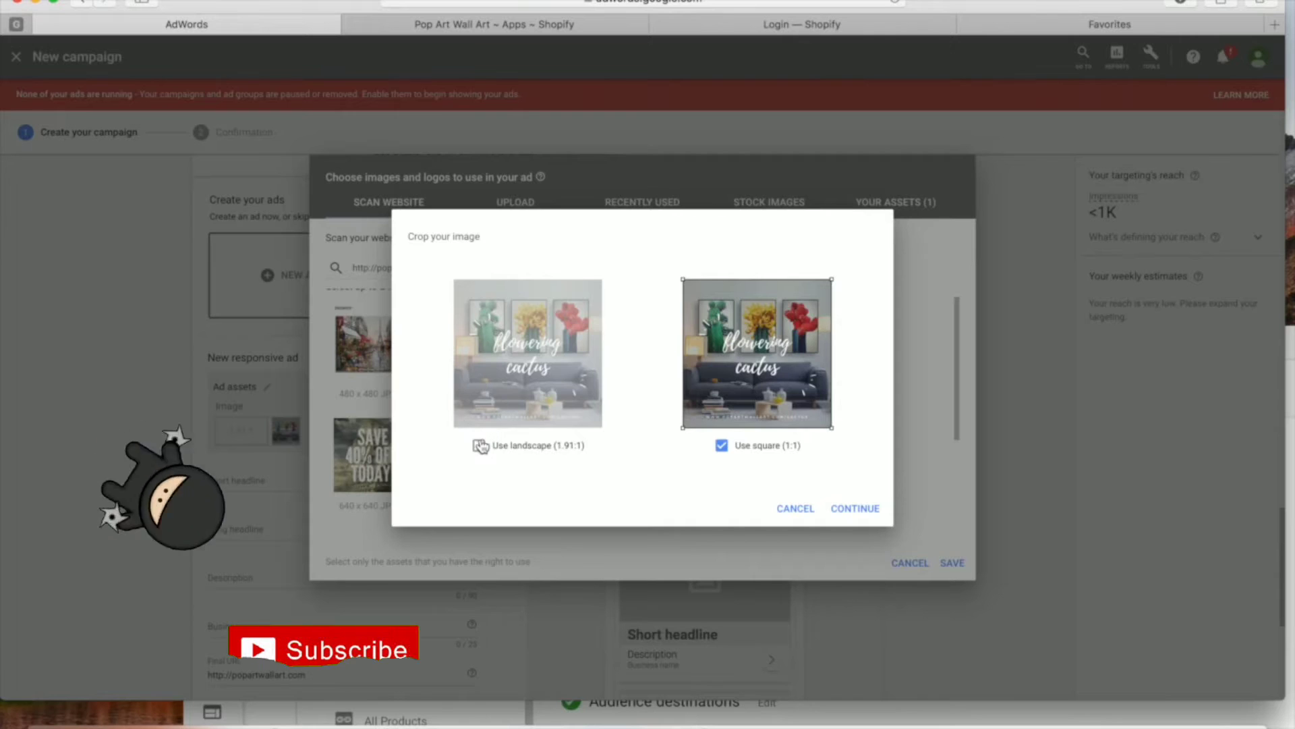
left_click(479, 445)
left_click_drag(541, 358, 540, 365)
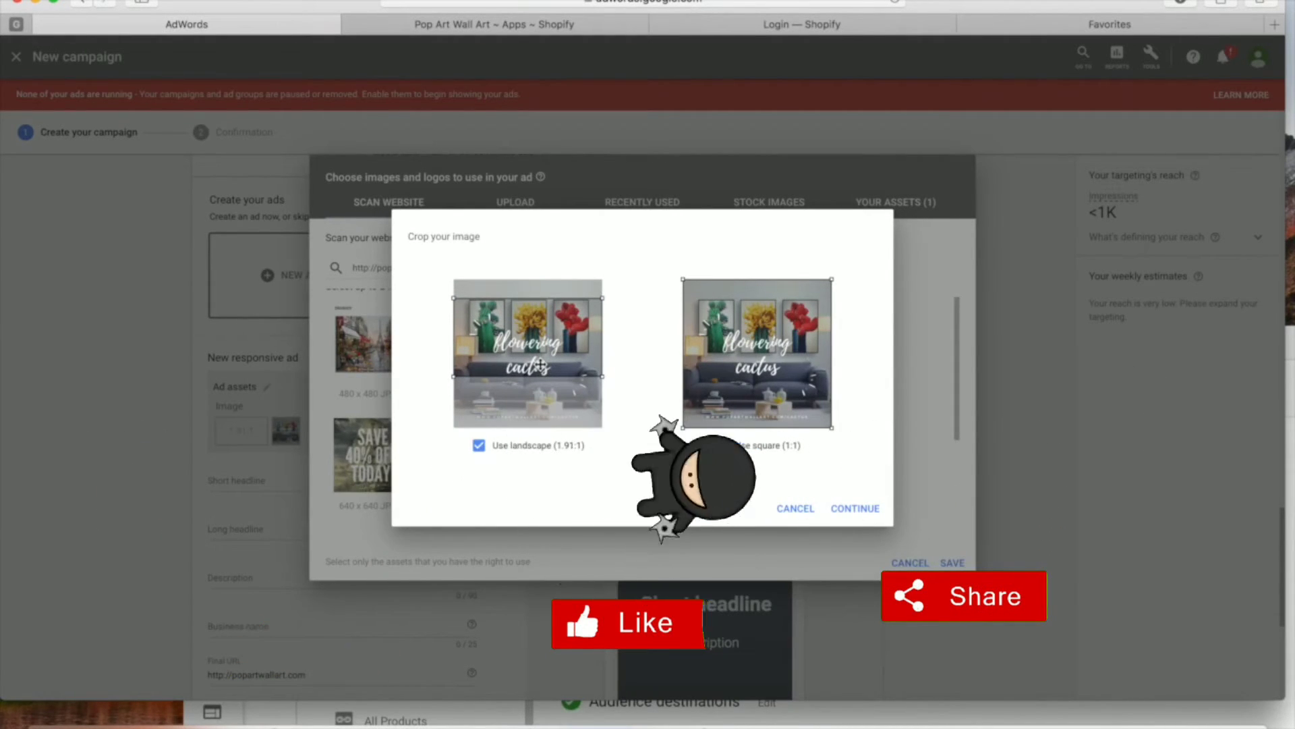
left_click(854, 508)
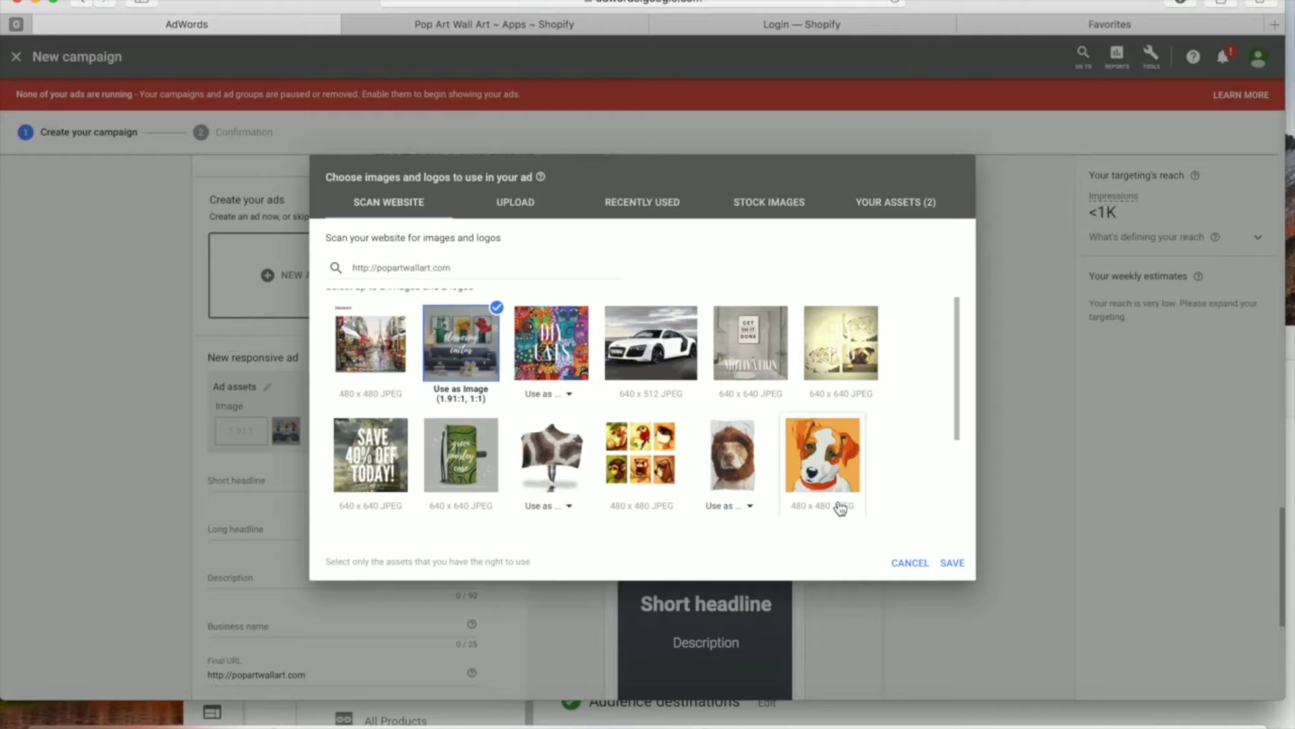
left_click(954, 563)
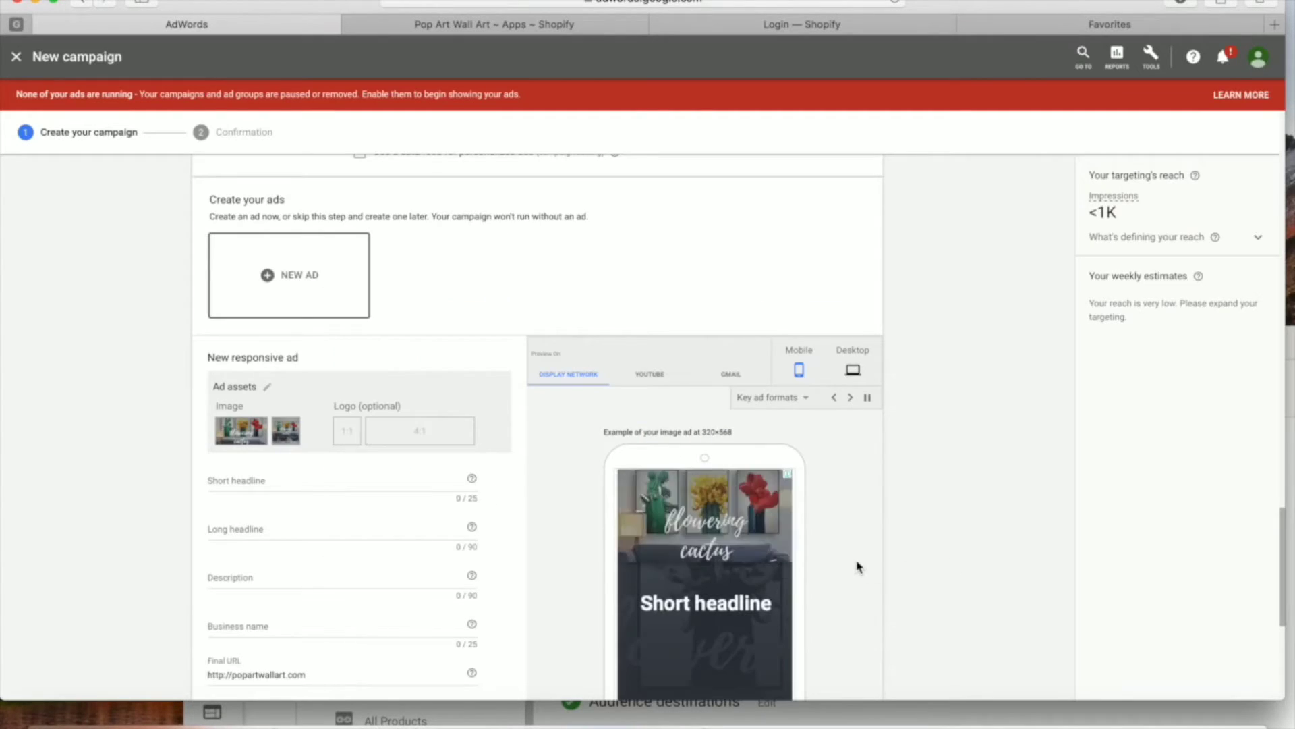
- Enter "Pop Art Wall Art" as the responsive ad's short headline
scroll(680, 555, "down", 2)
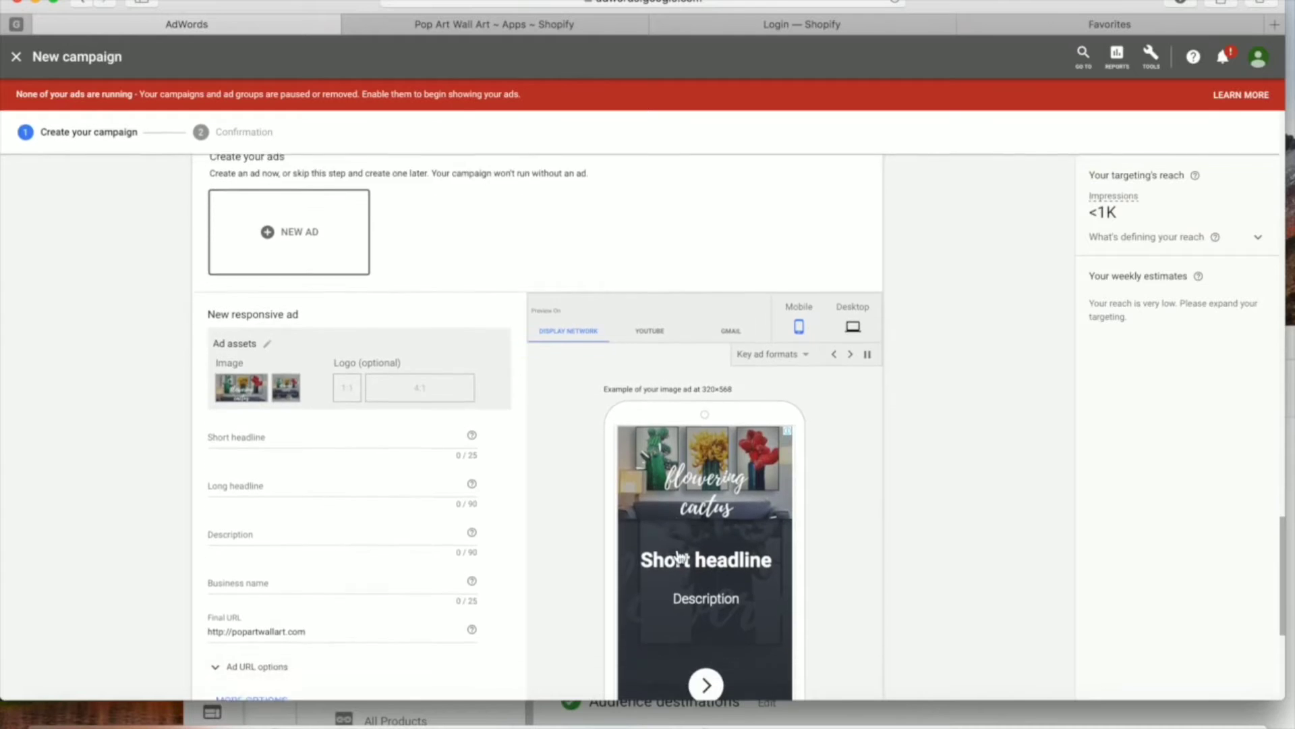
left_click(315, 421)
type("Po")
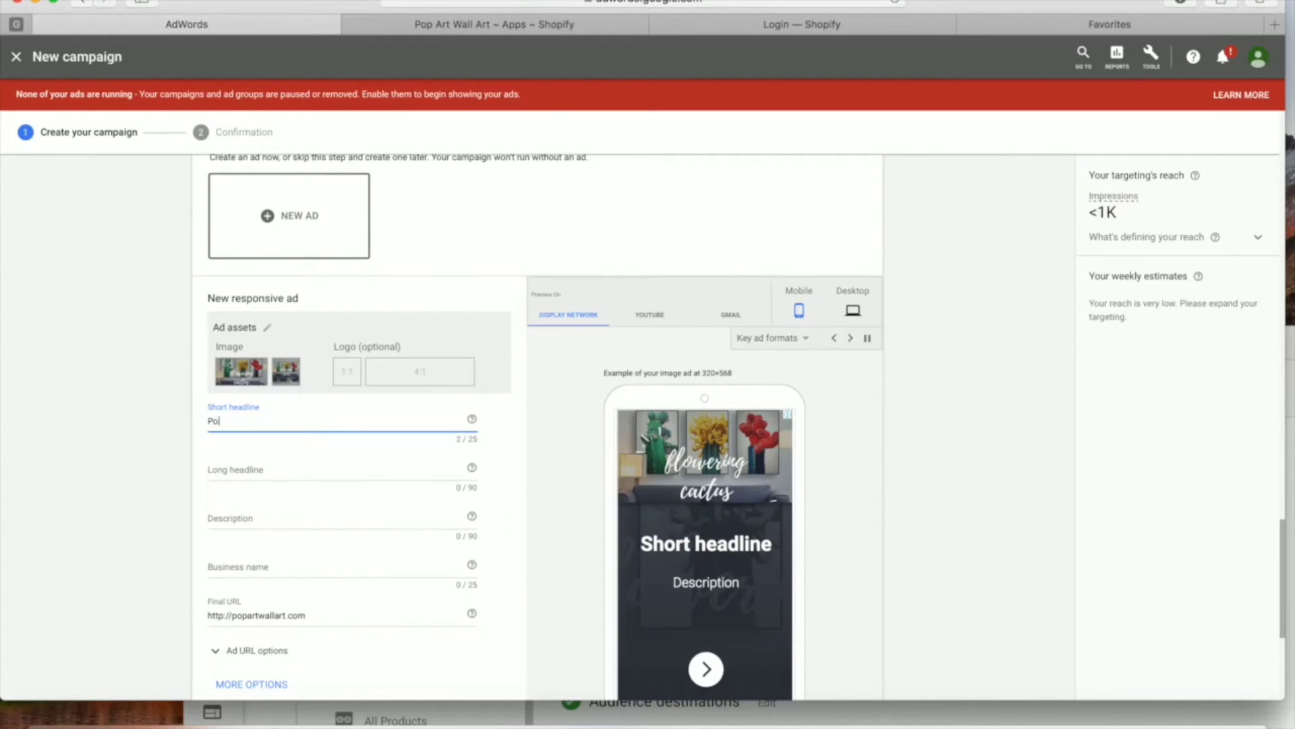
type("p Ar")
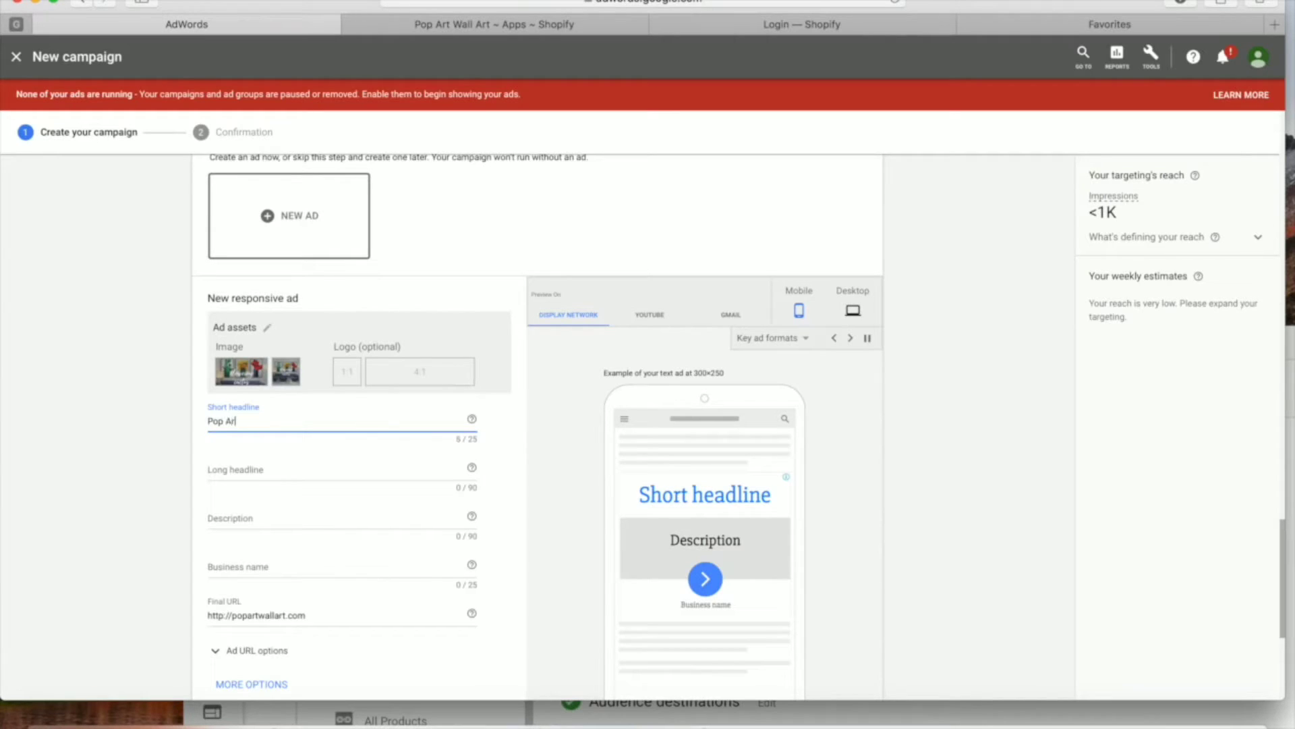
type("t Wall Art")
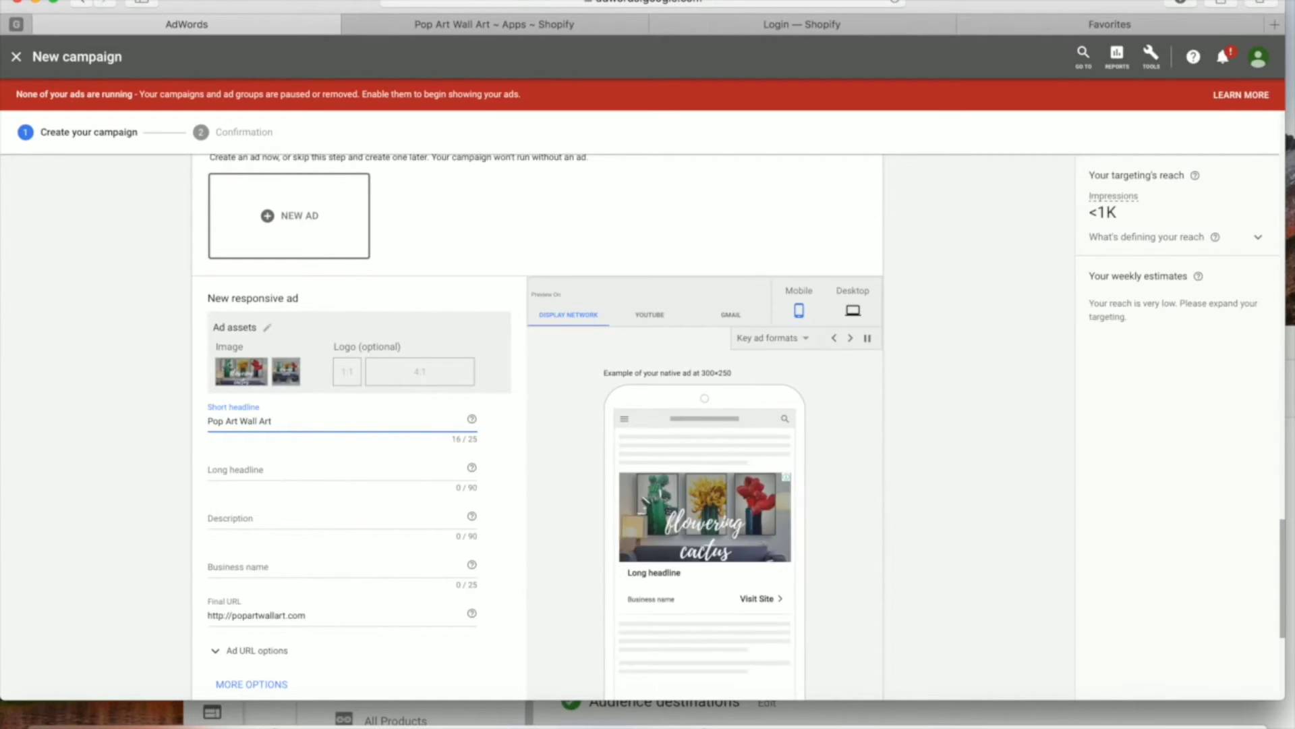
- Copy the short headline into the long headline and extend it to "Pop Art Wall Art. Unique Pop Art that's Affordable."
left_click(301, 468)
triple_click(289, 425)
key("super+c")
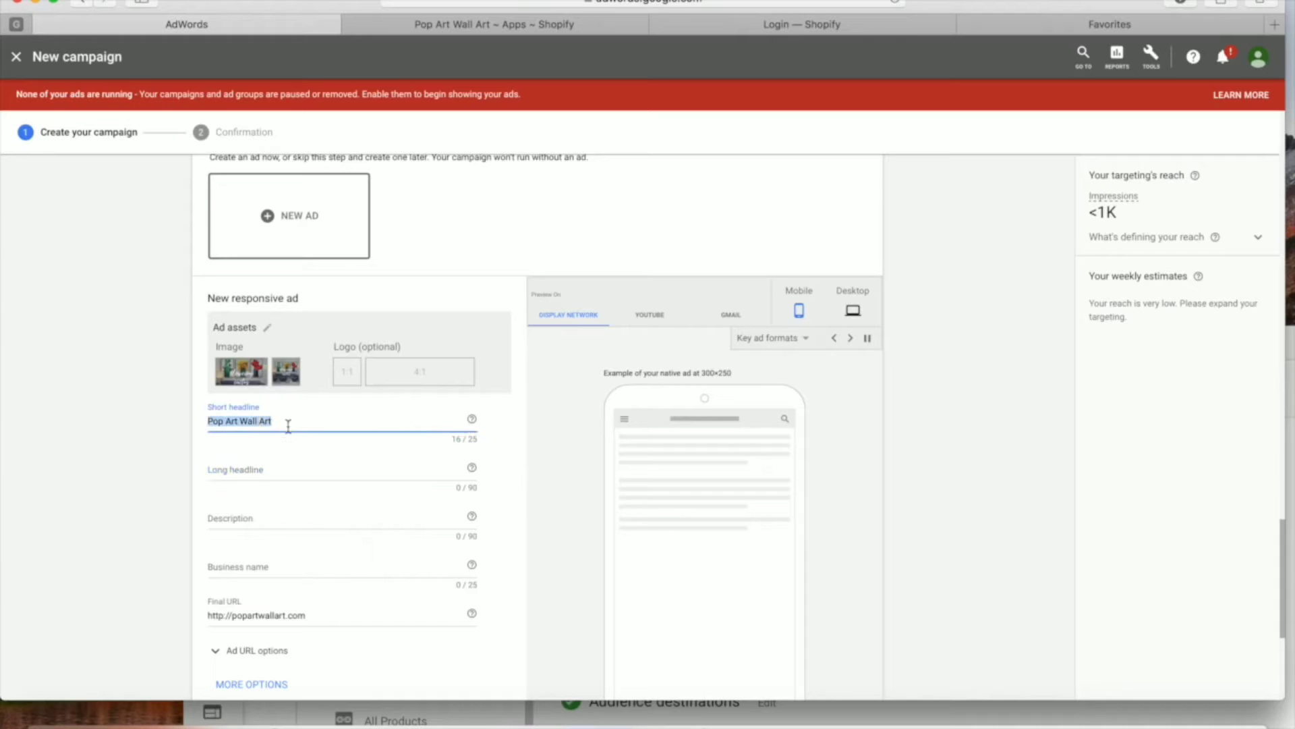
left_click(282, 464)
key("super+v")
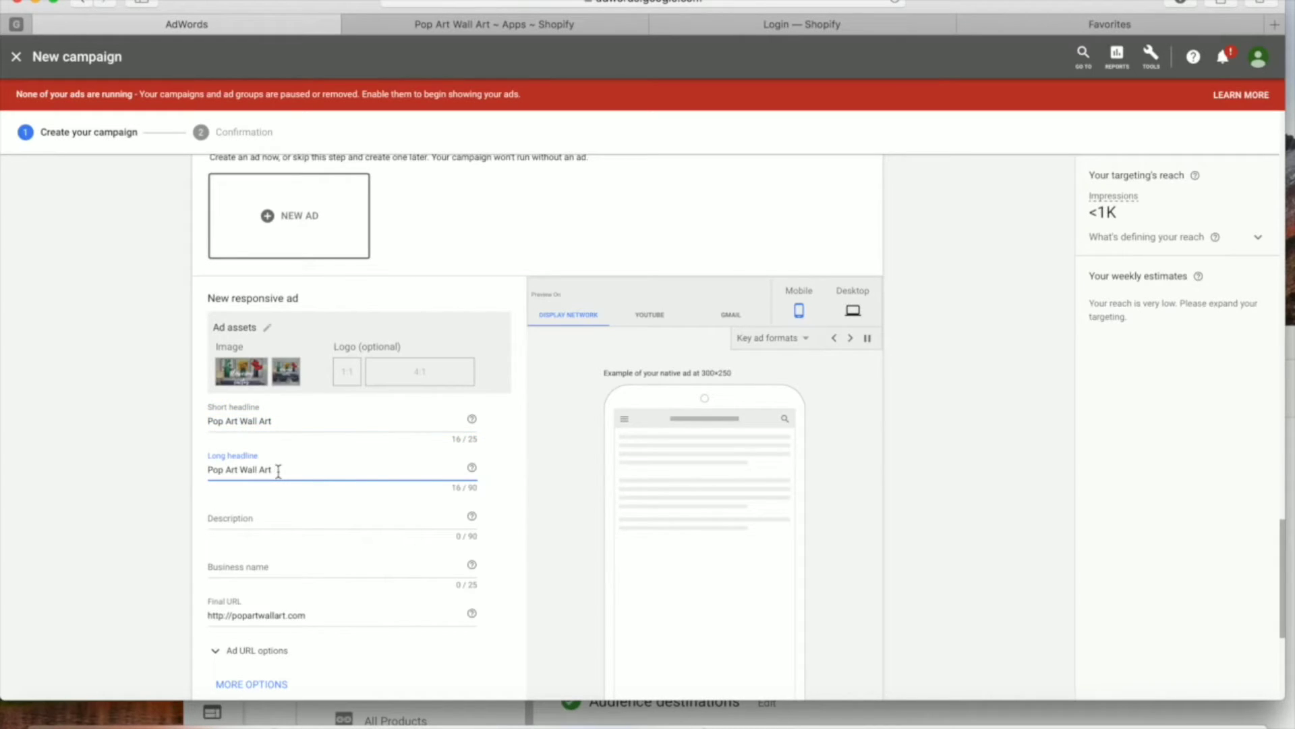
type(". Great Pop Art,")
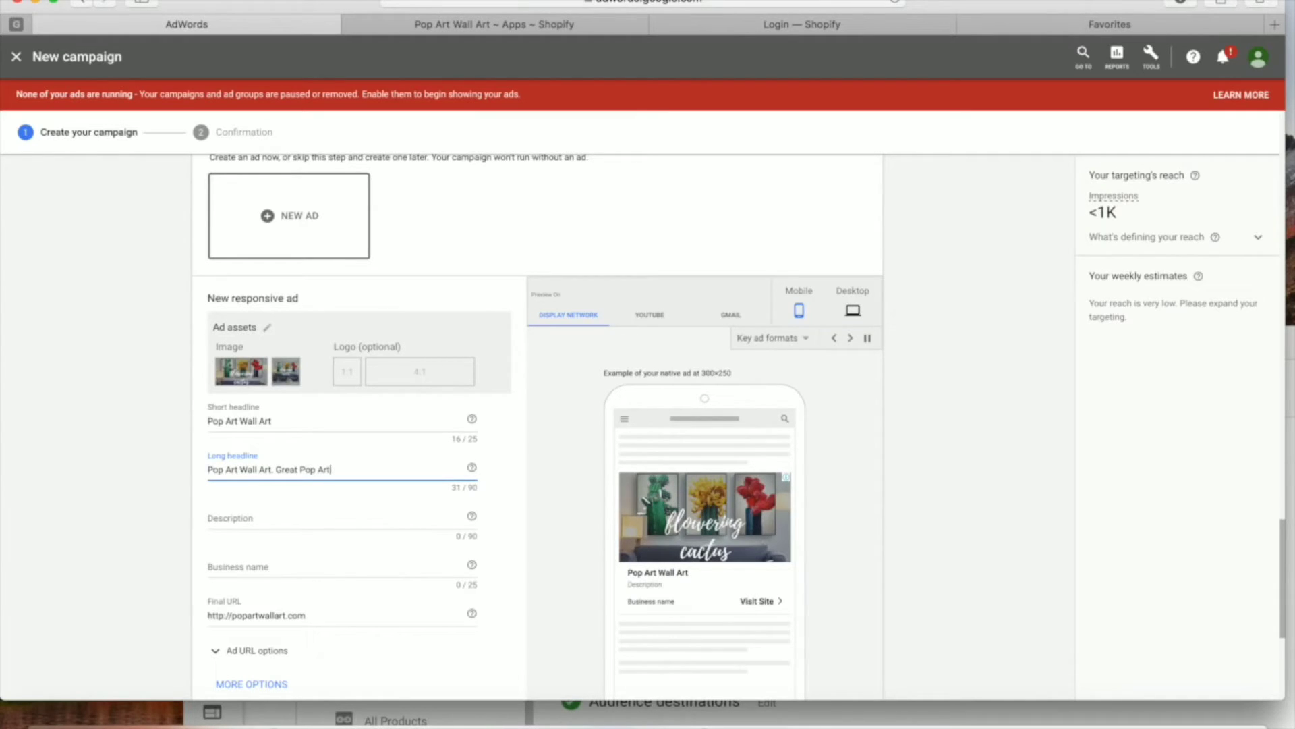
double_click(287, 467)
type("Uniqu")
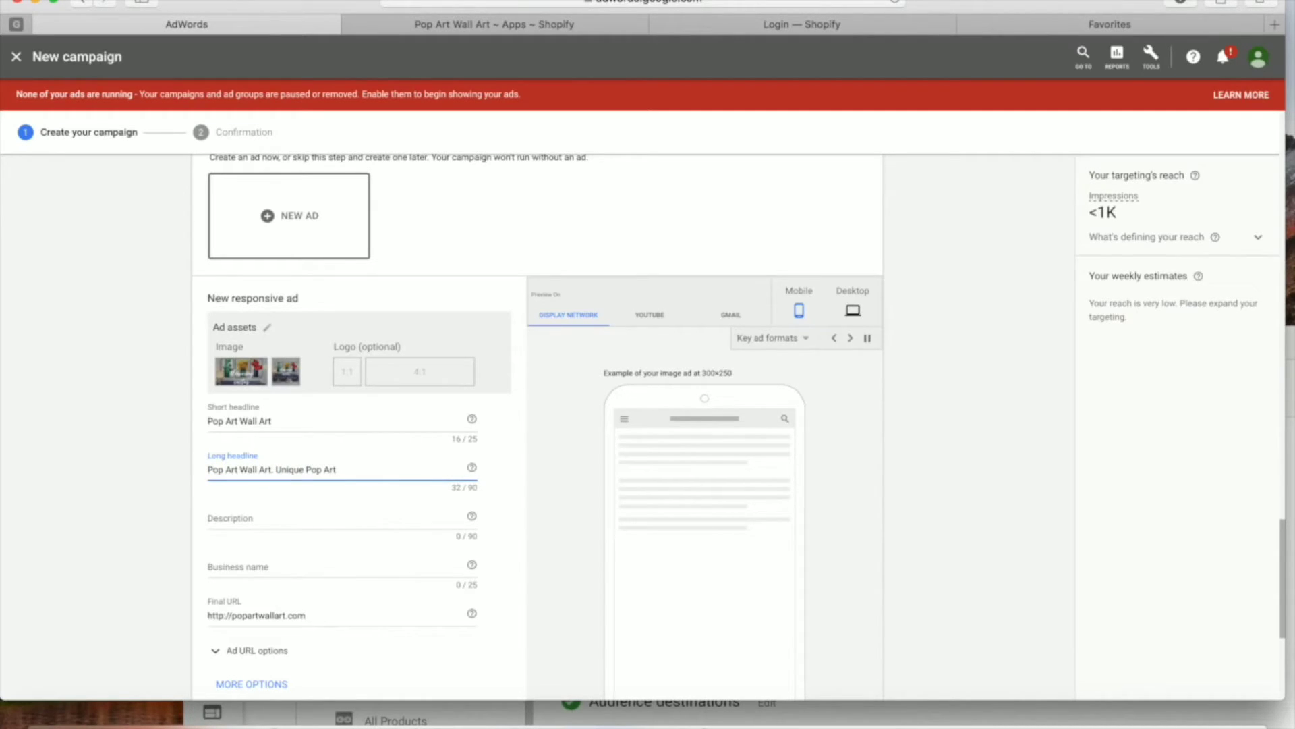
type("ffordable.")
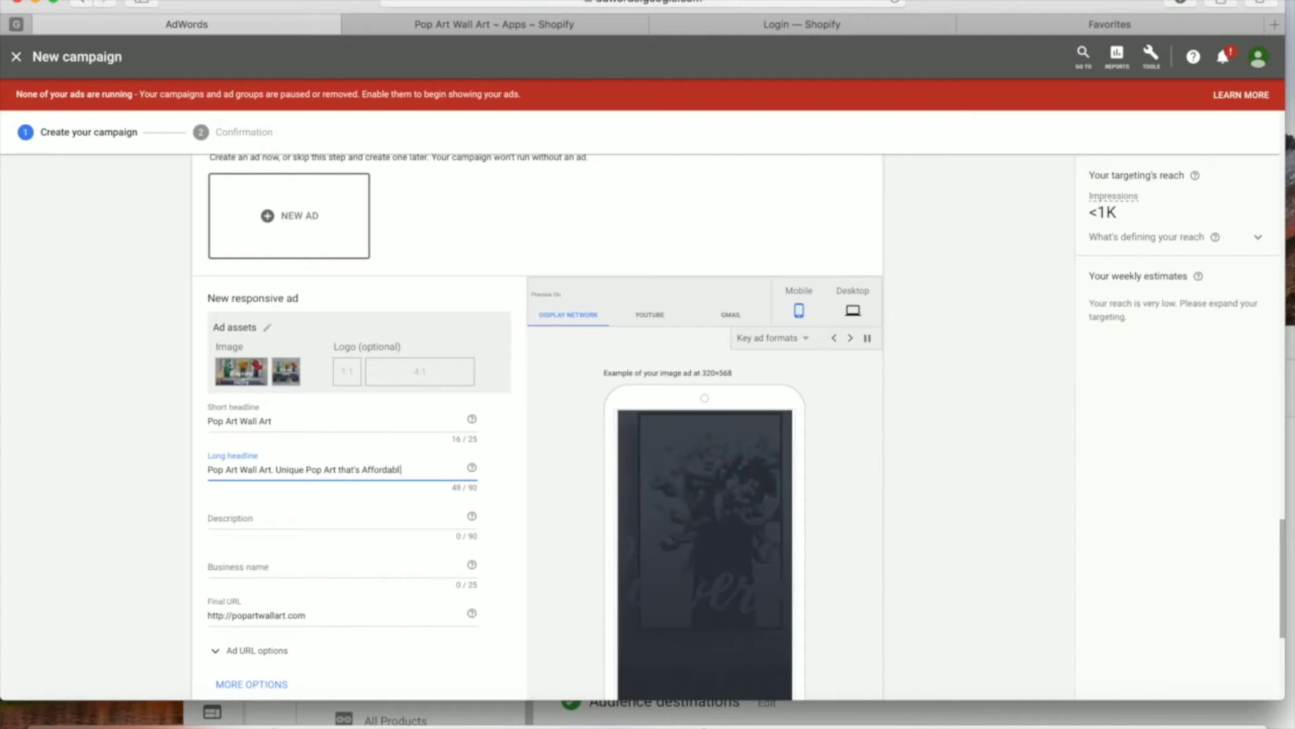
- Copy the long headline into the ad's description and add "Check our our Latest Collection." at its end
triple_click(320, 465)
key("super+c")
left_click(311, 516)
key("super+v")
scroll(312, 520, "down", 3)
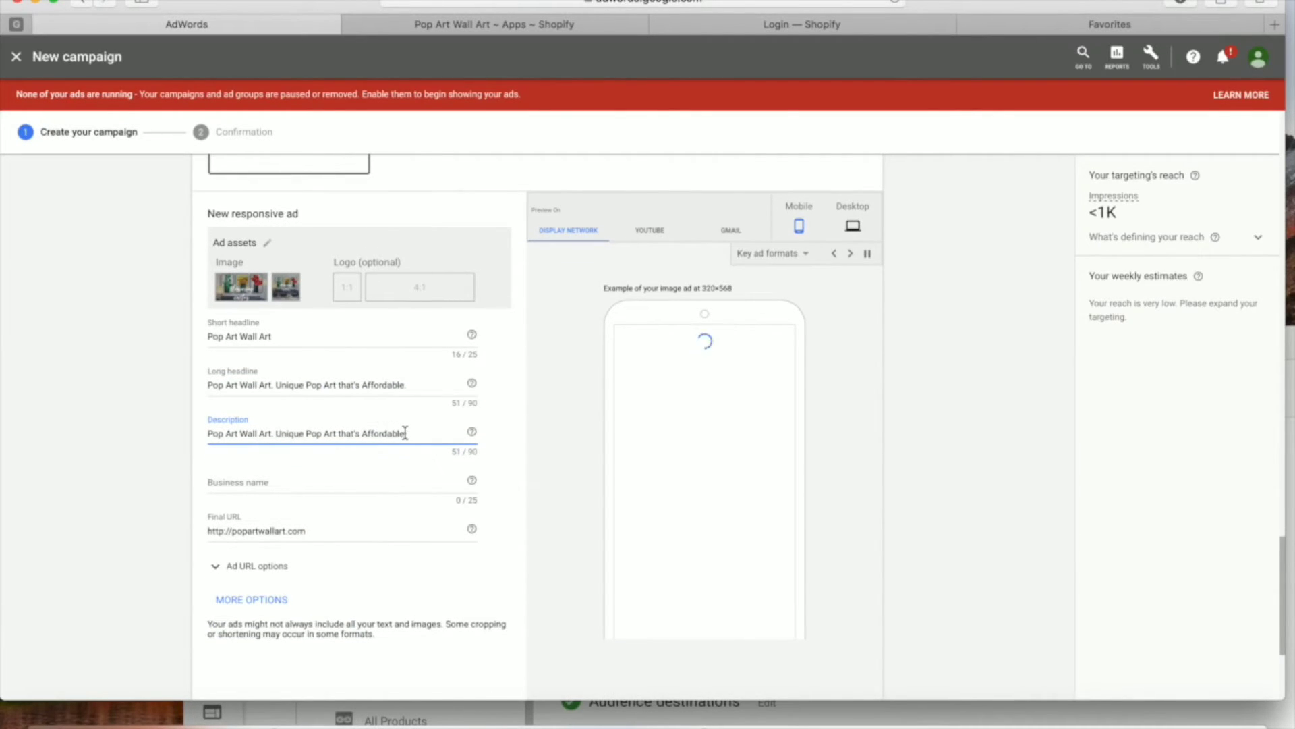
type("Check our our Latest C")
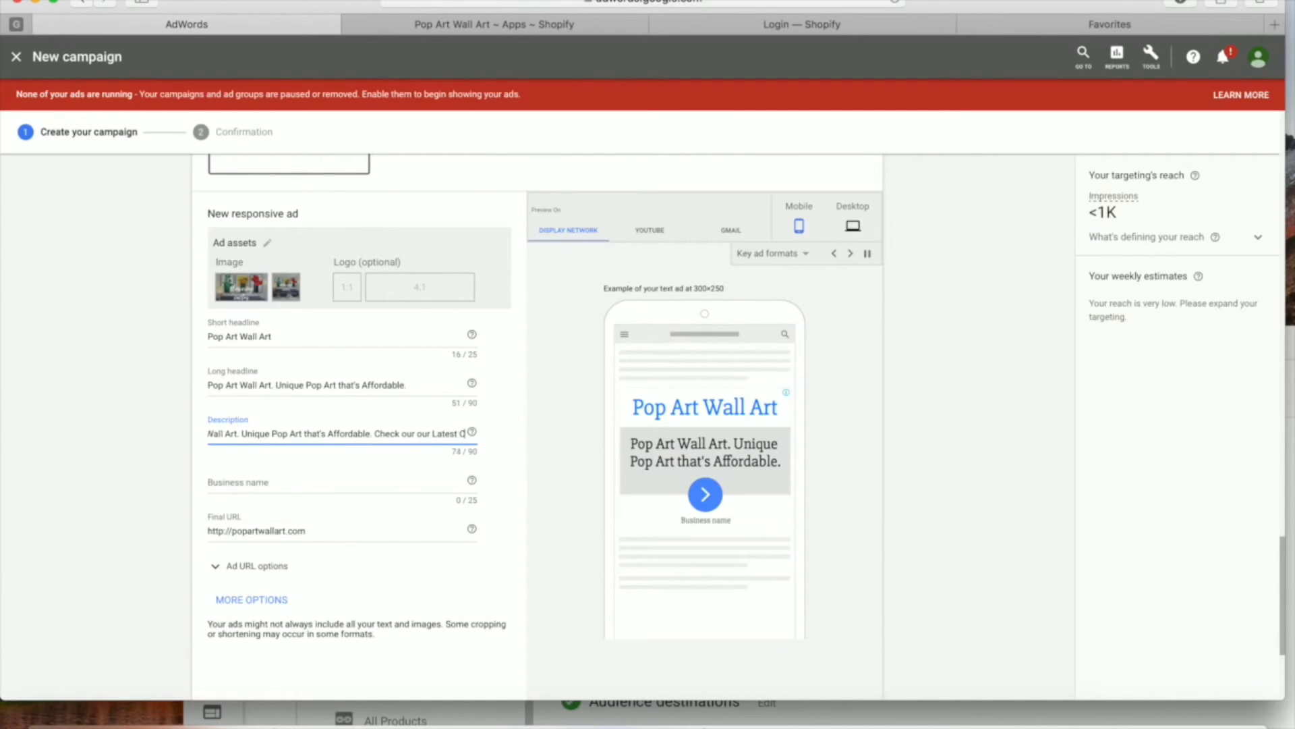
type("ollection.")
- Enter "Pop Art Wall Art" as the ad's business name
left_click(354, 483)
type("Pop Art")
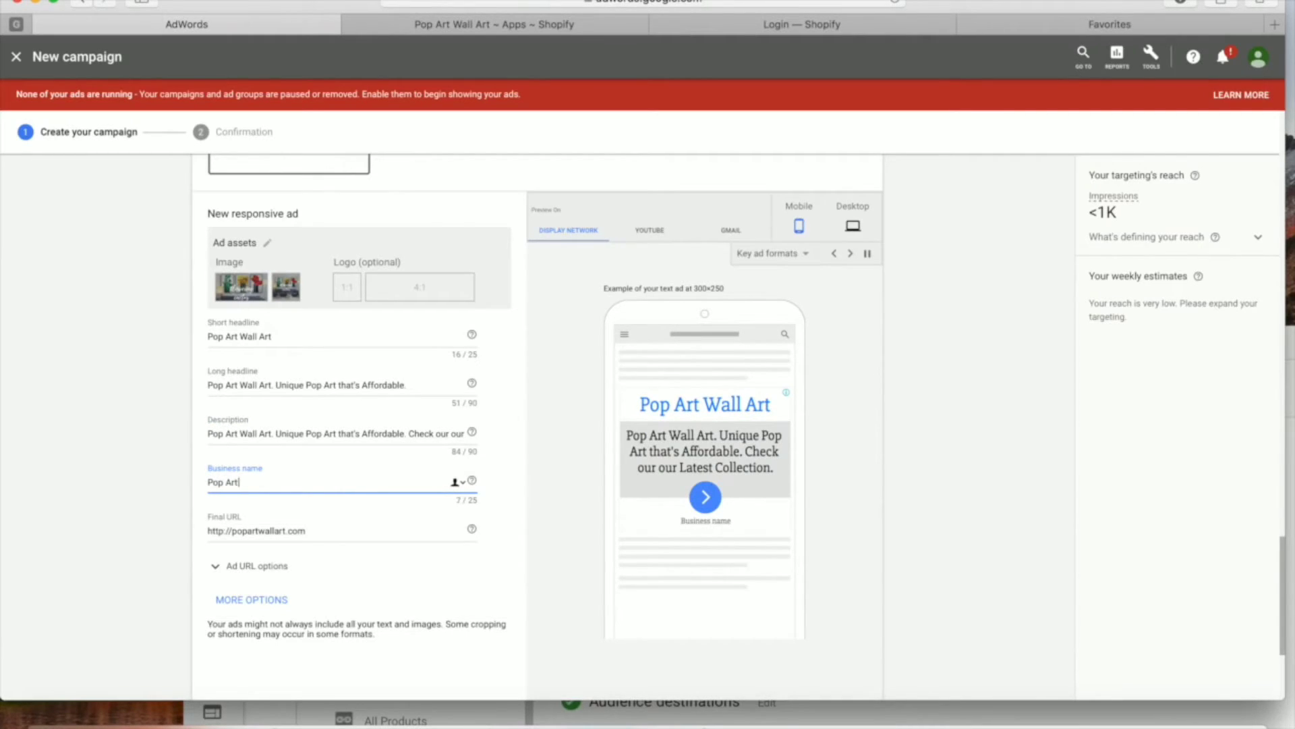
type(" Wall Art")
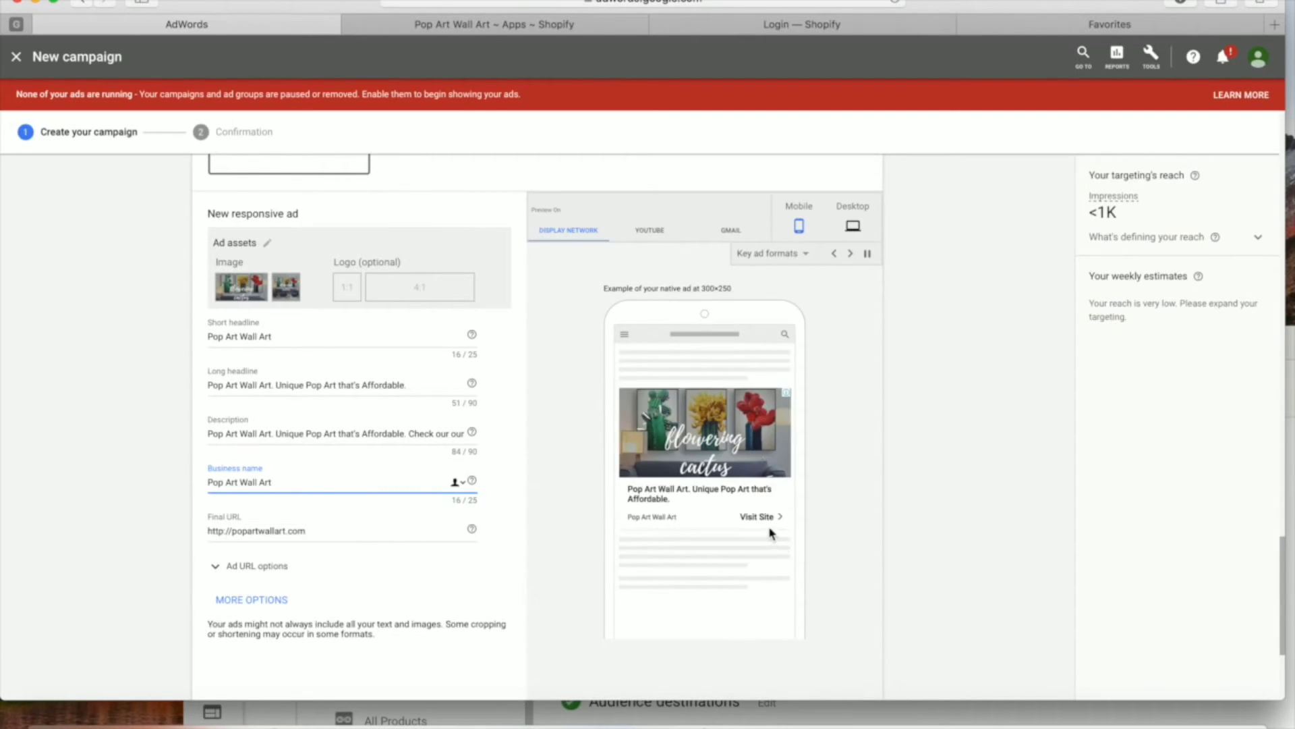
- Add the completed responsive ad to the campaign's ad group
scroll(794, 585, "down", 2)
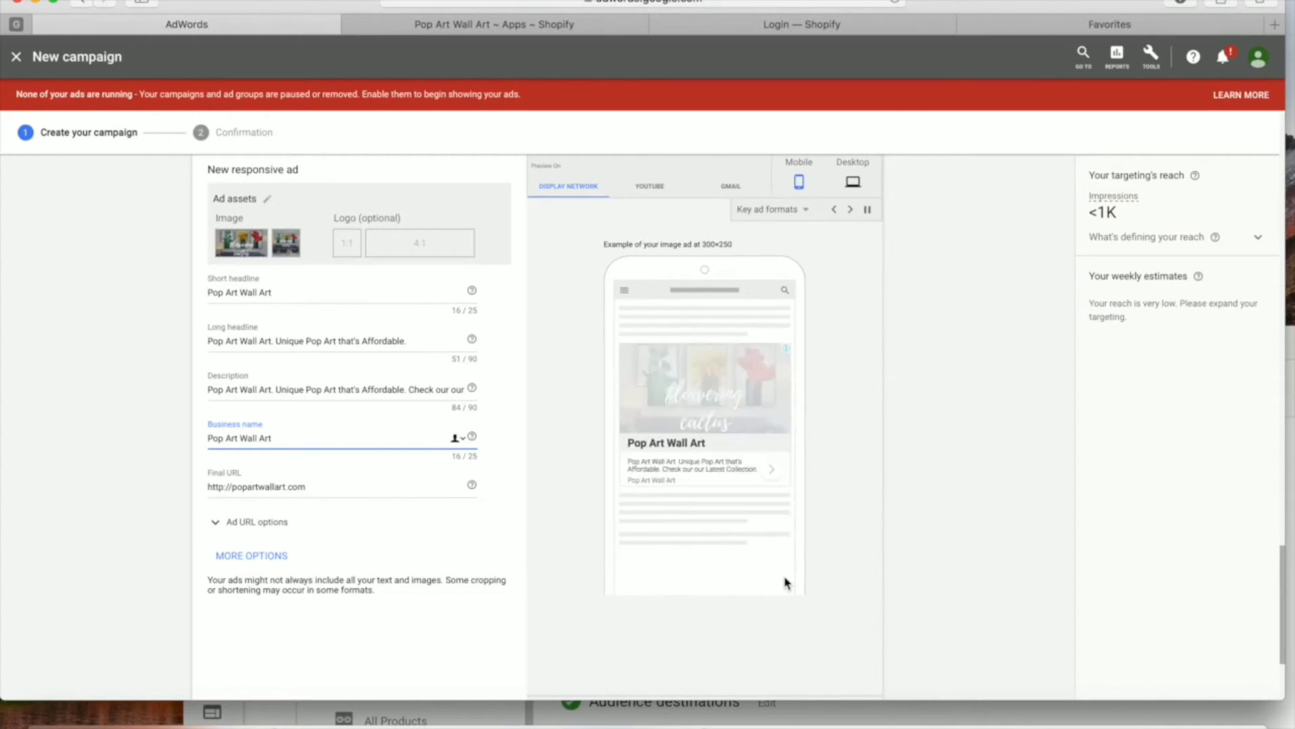
scroll(786, 582, "down", 3)
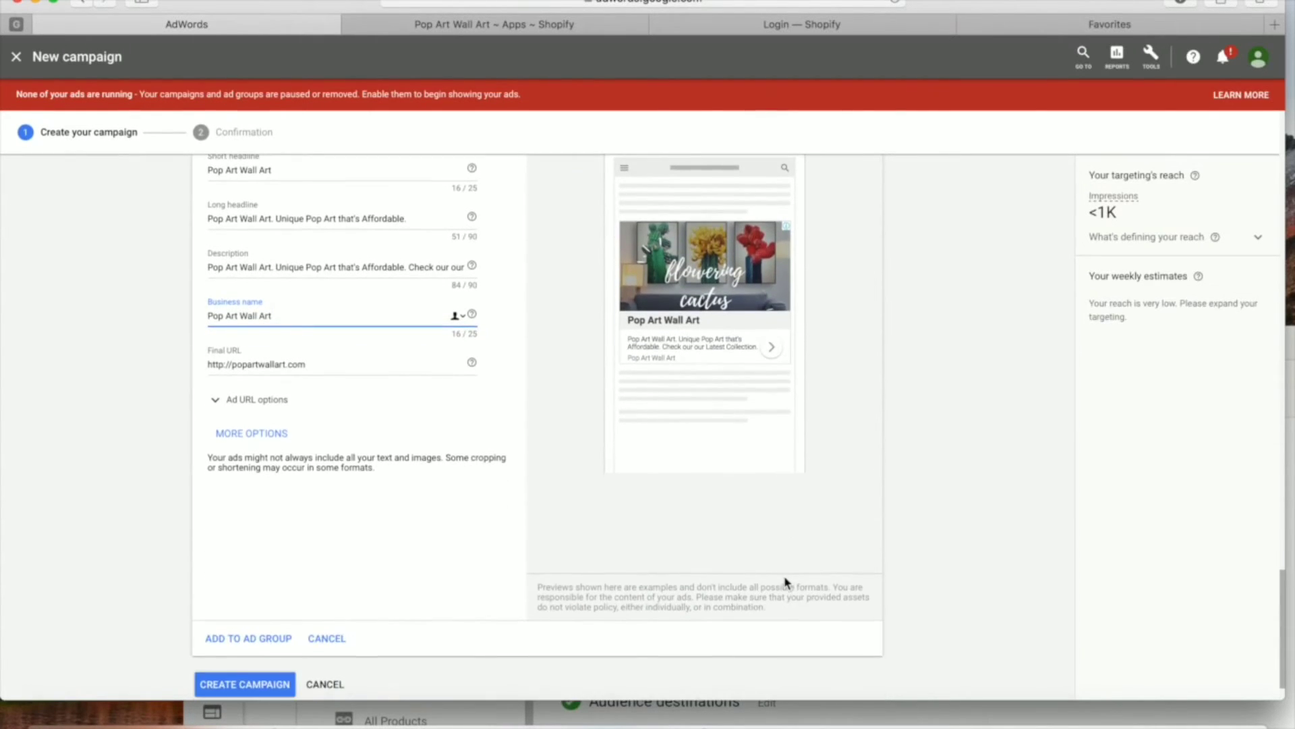
scroll(408, 648, "down", 2)
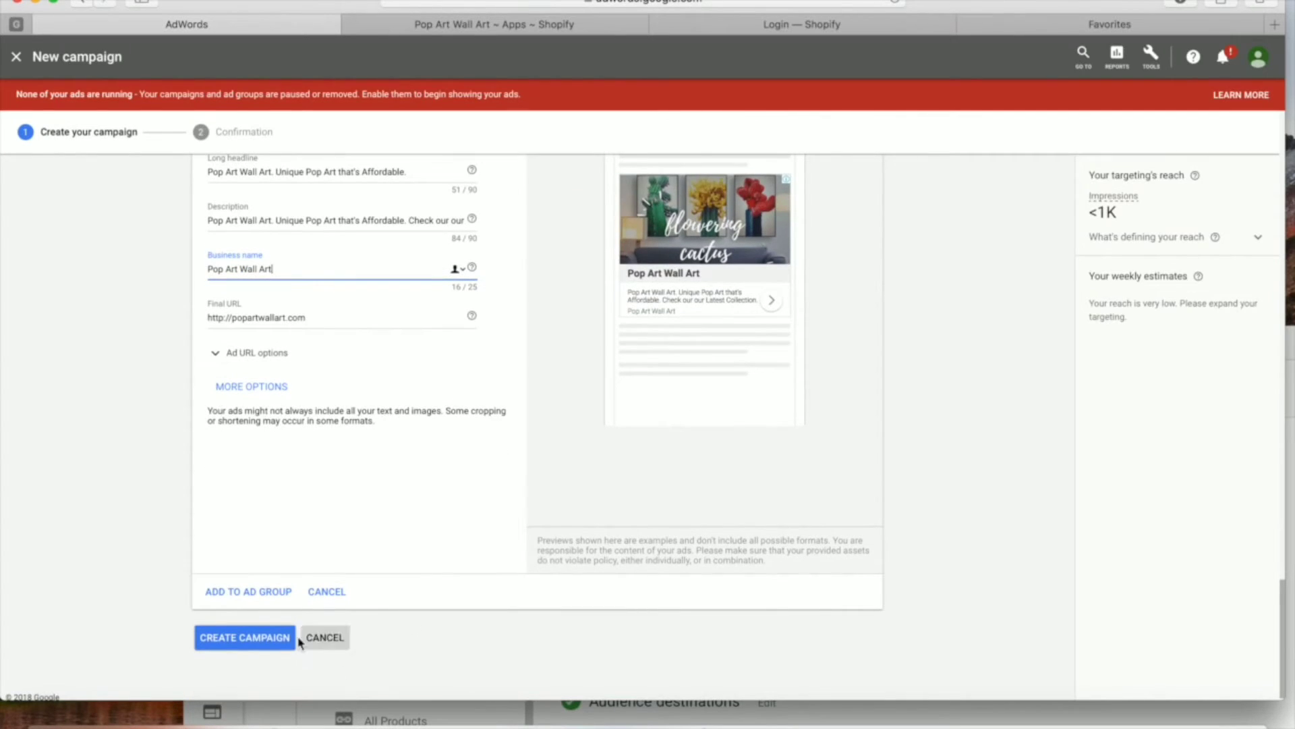
left_click(261, 599)
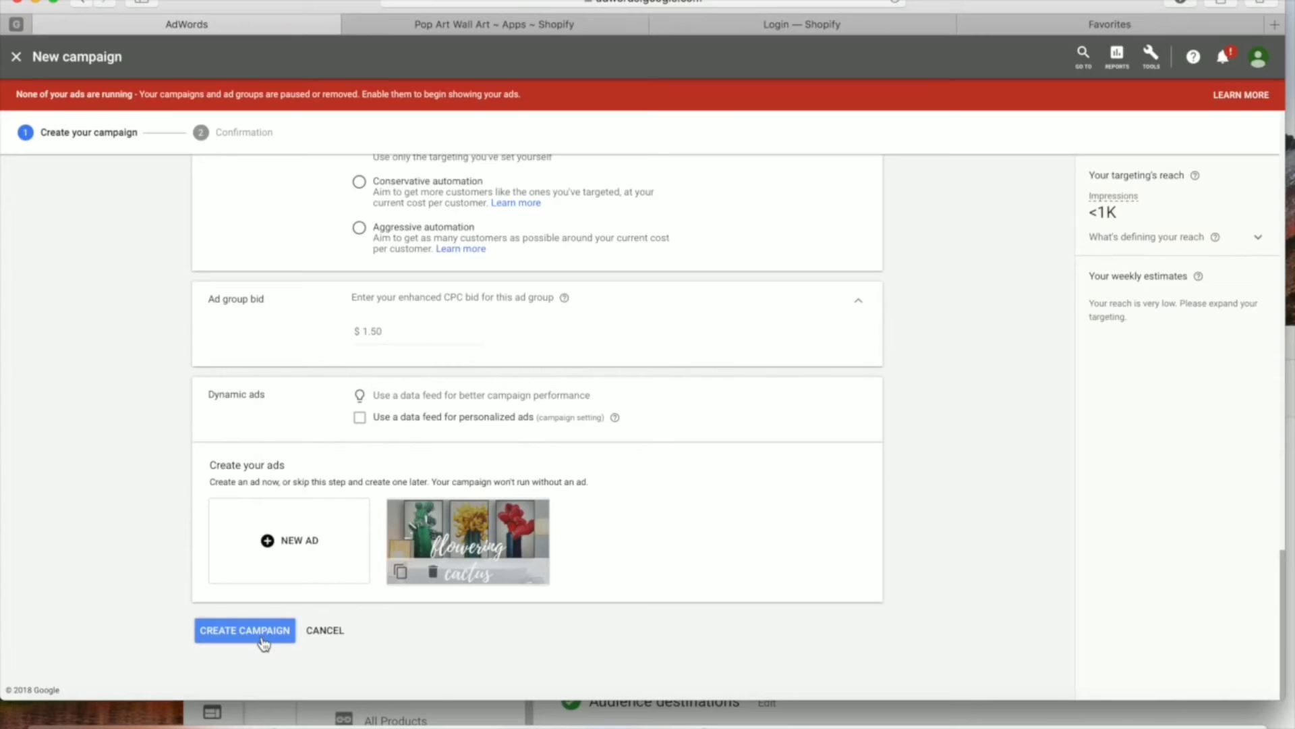
- Create the Remarketing campaign with the finished responsive ad and continue to its campaign page
left_click(274, 540)
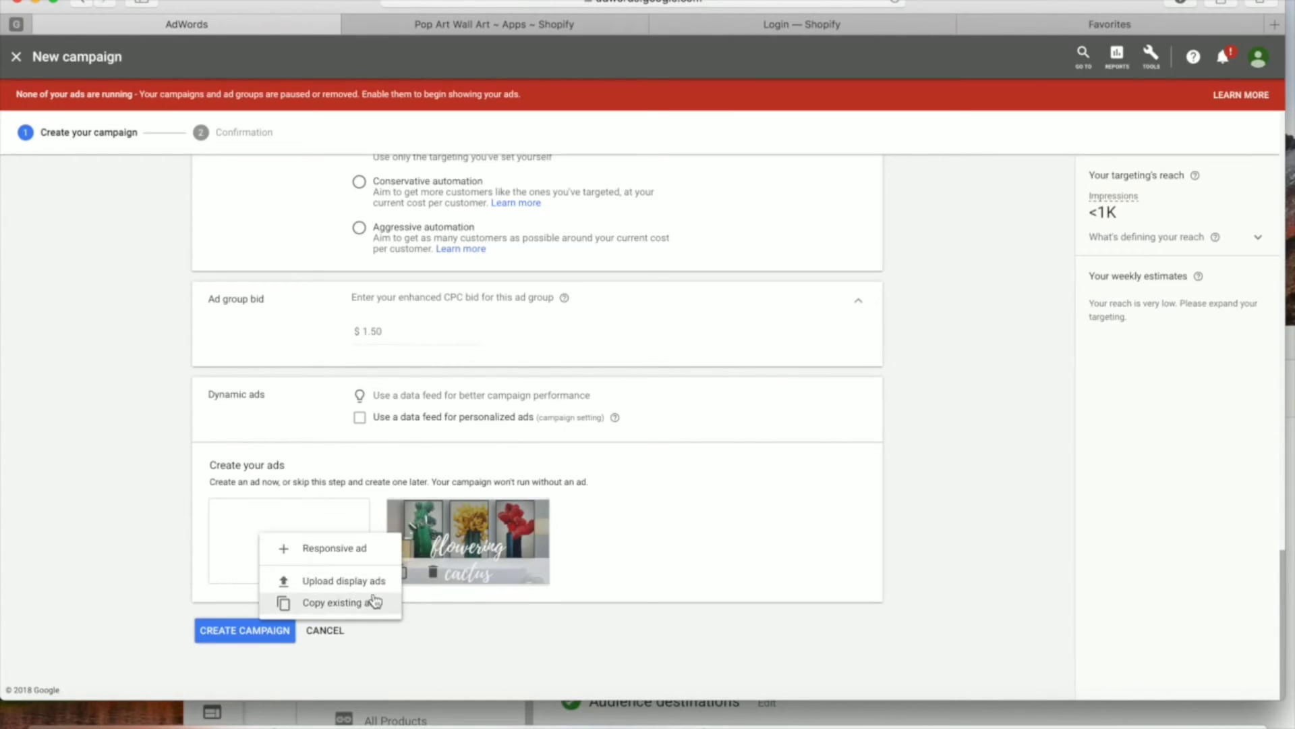
left_click(168, 542)
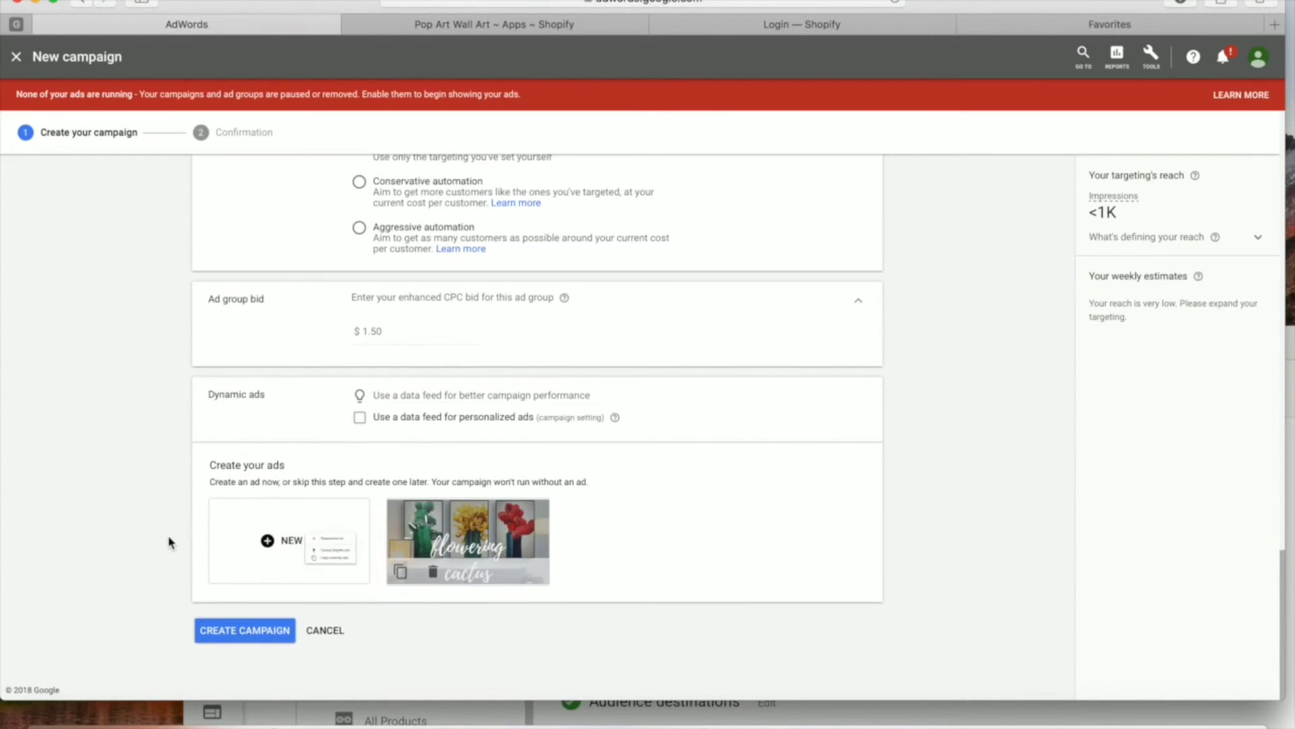
left_click(253, 637)
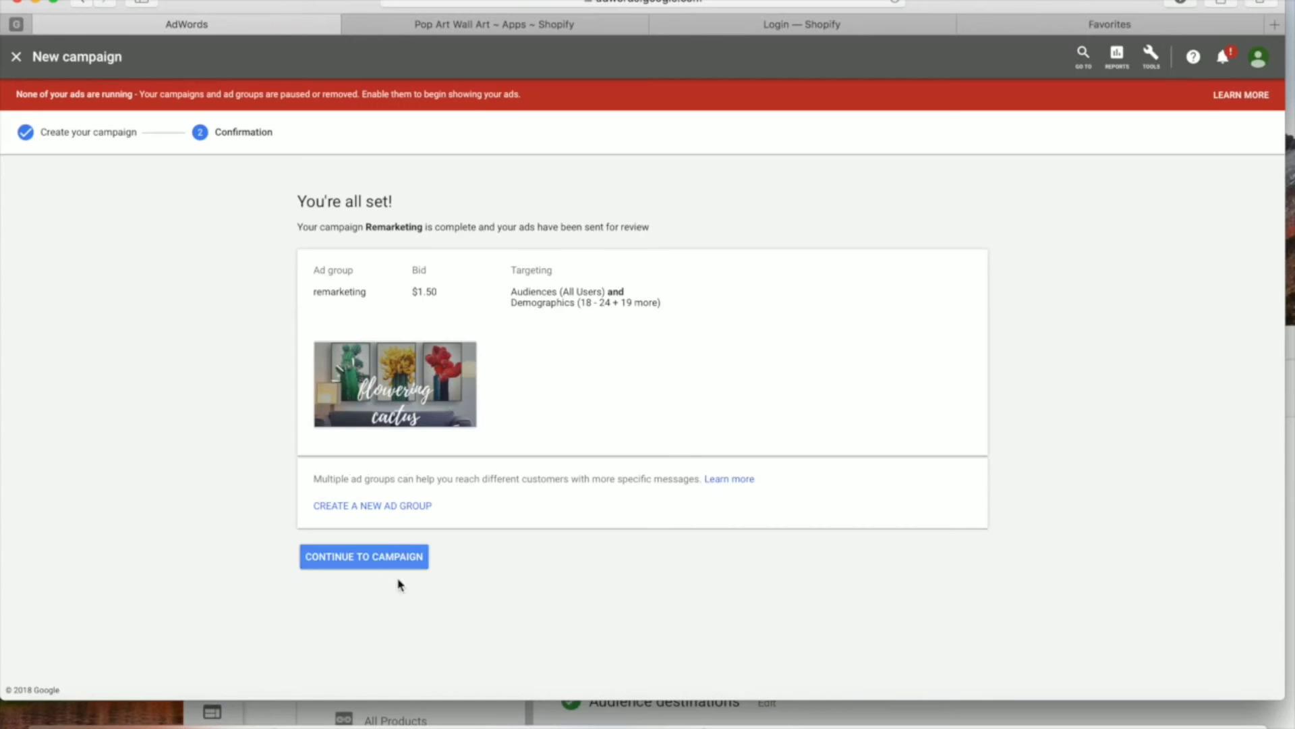
left_click(385, 568)
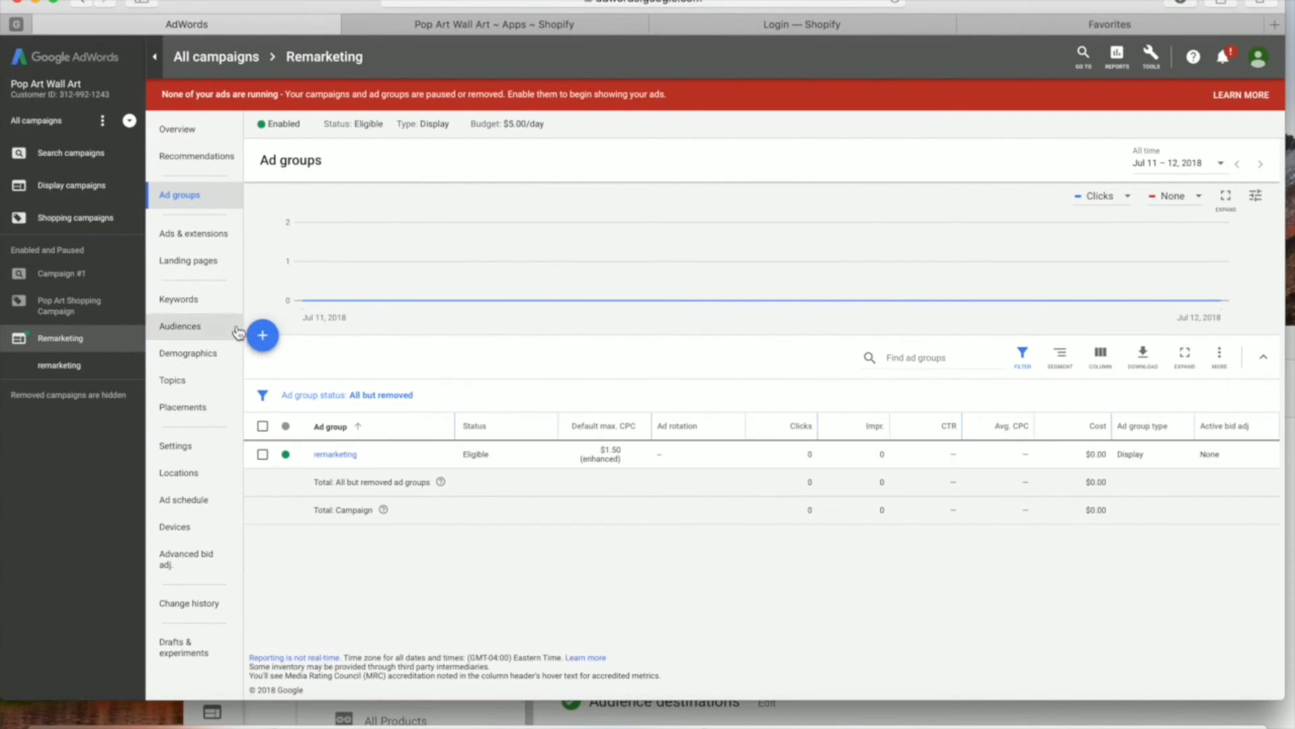
- Go to the list of all campaigns and pause the Remarketing campaign
left_click(246, 61)
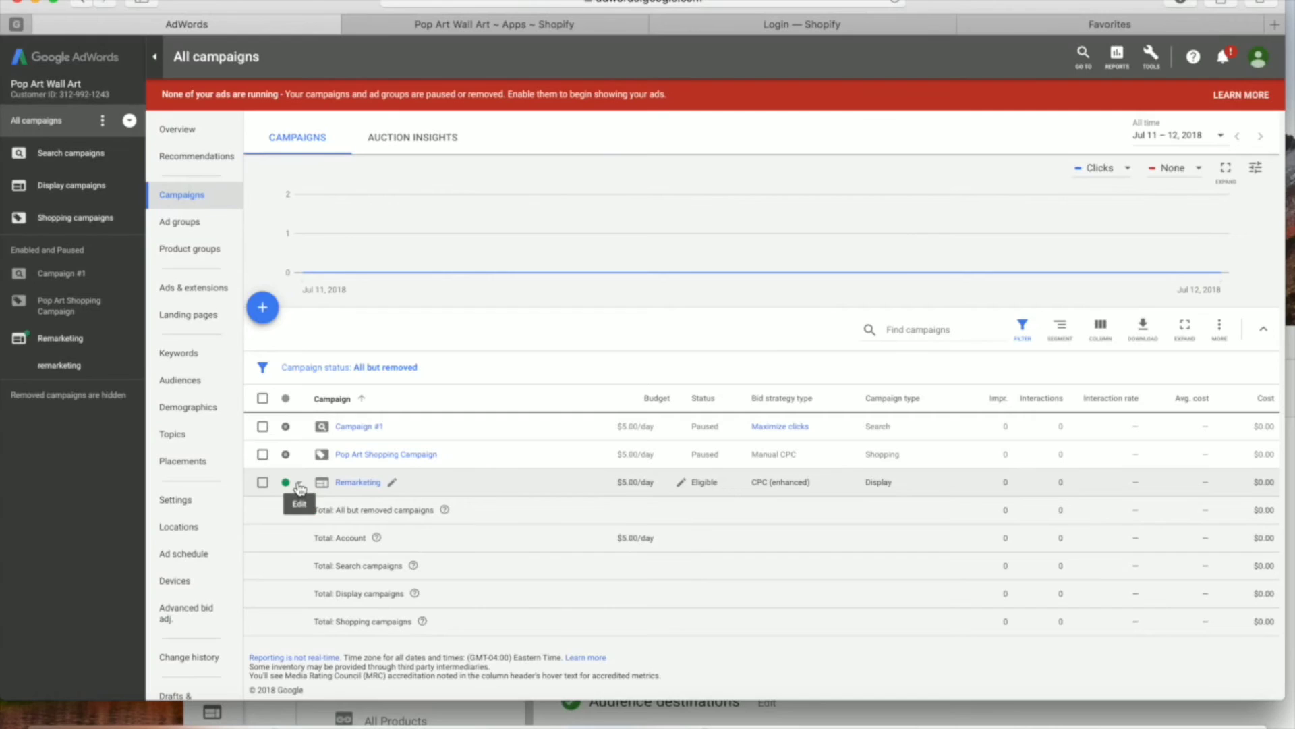
left_click(299, 486)
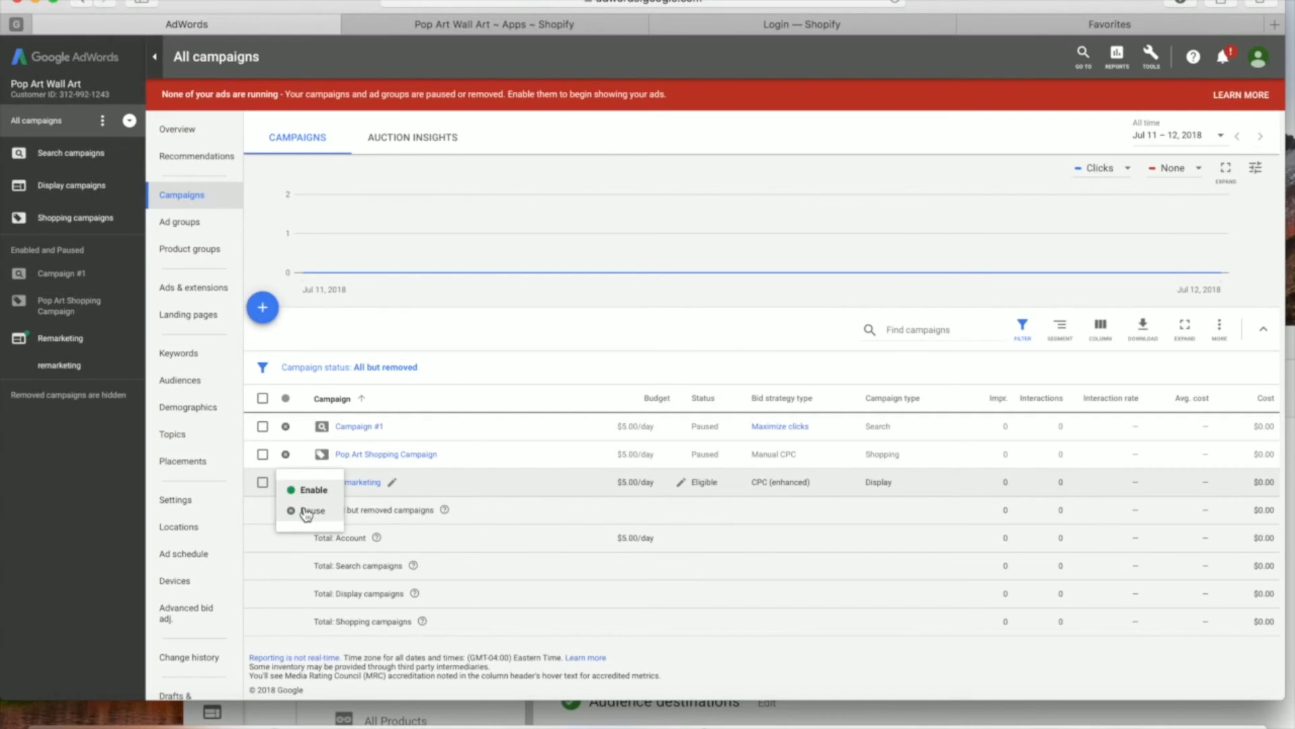
left_click(307, 513)
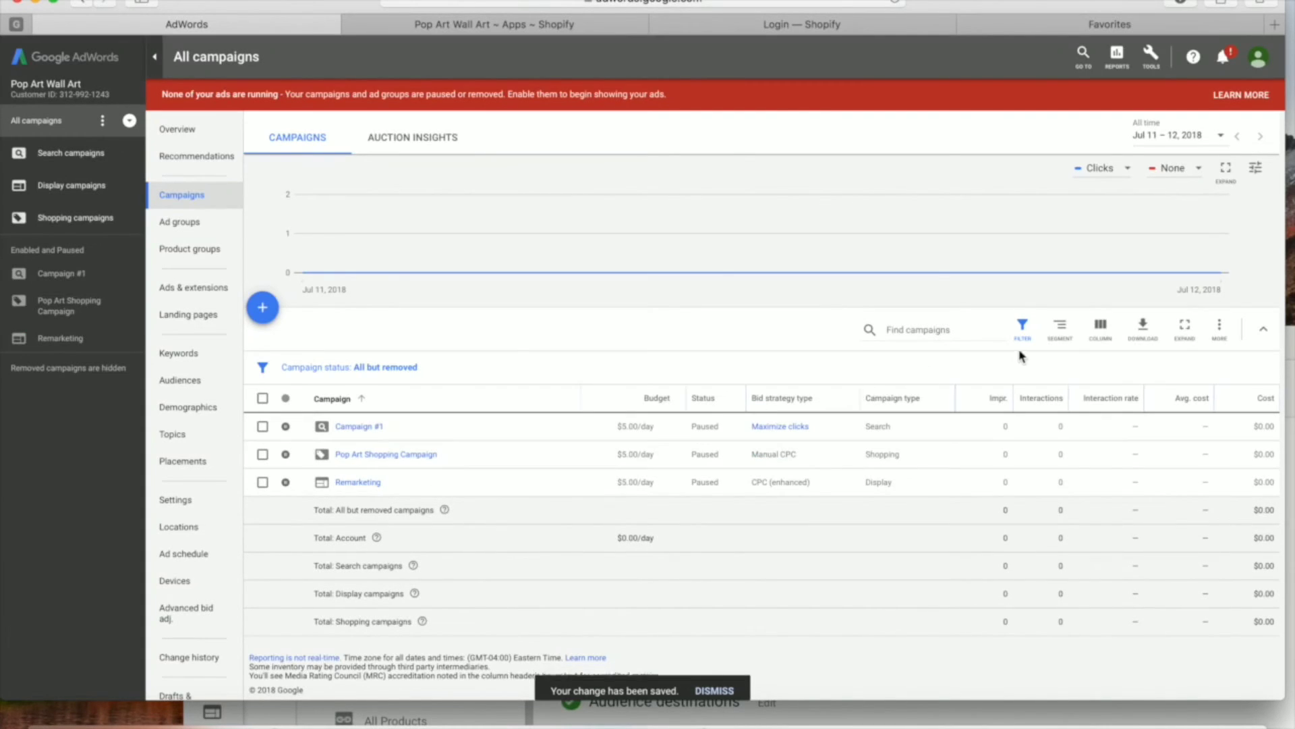
- Add the Conversions column to the campaigns table and bring it into view
left_click(1101, 331)
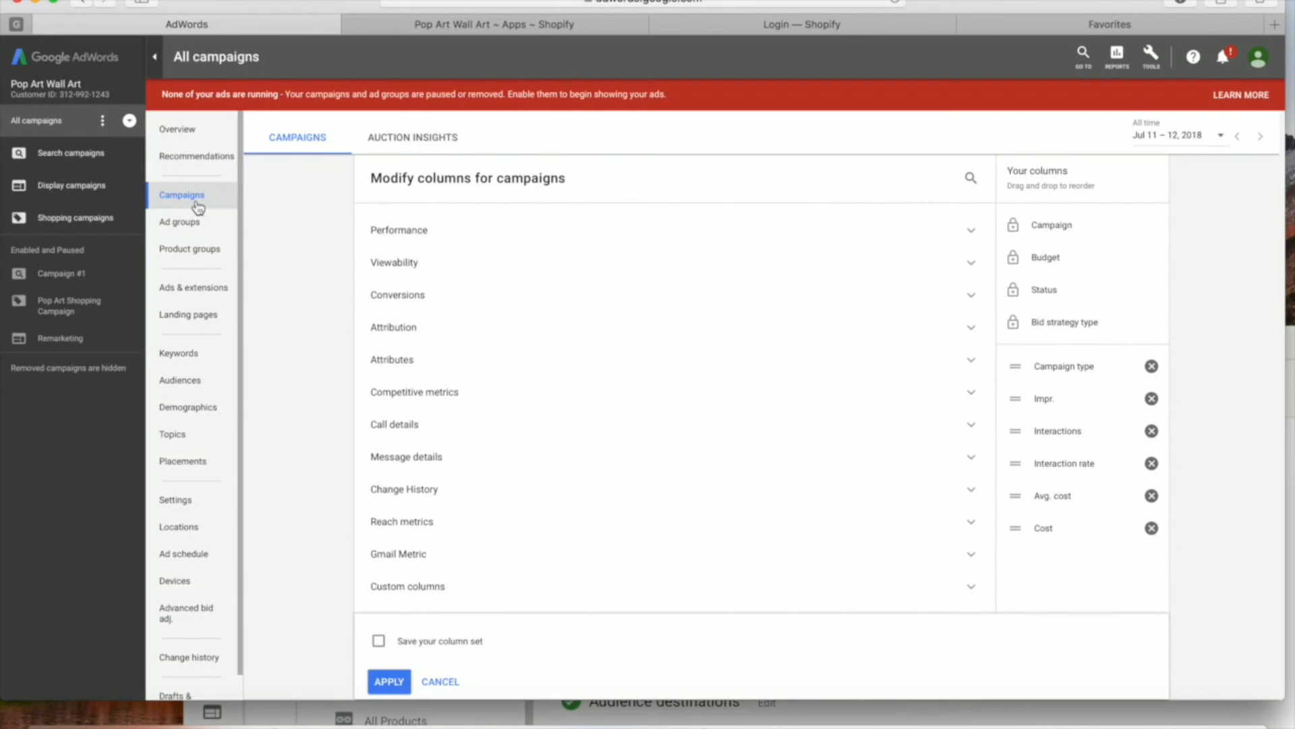
left_click(440, 682)
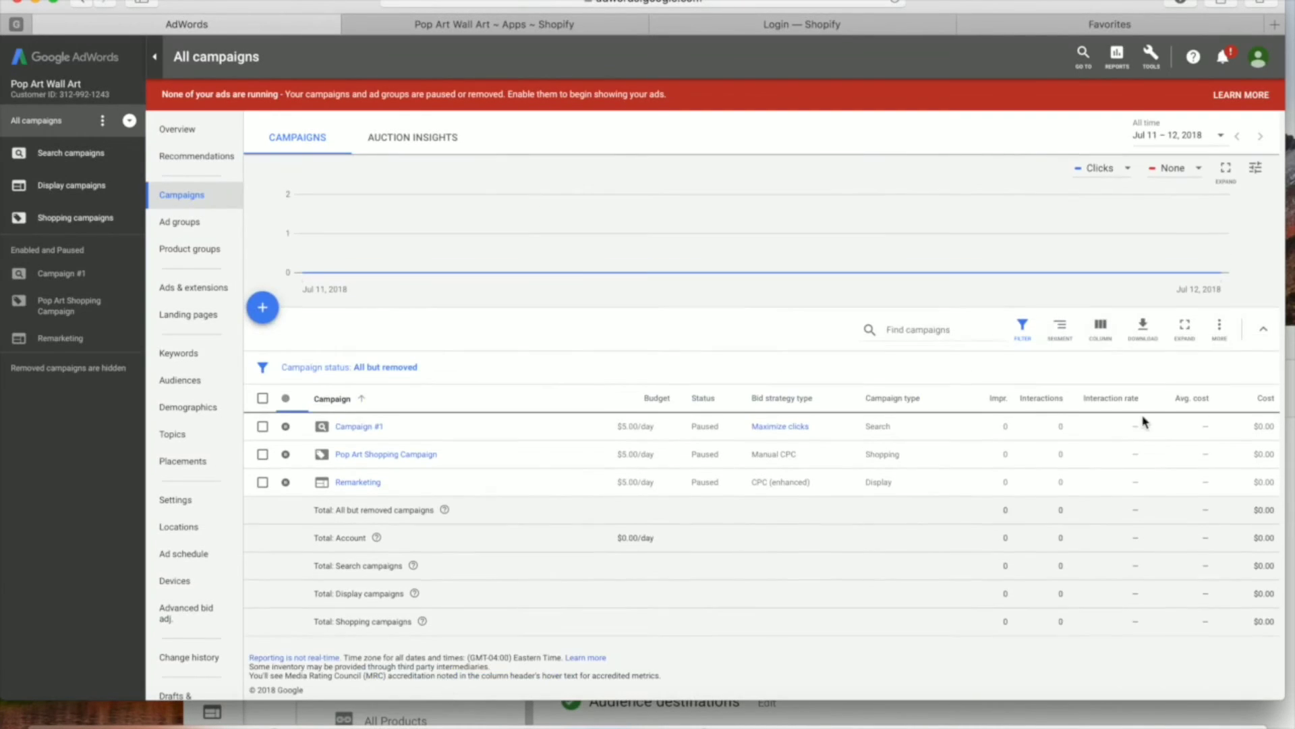
left_click(1101, 337)
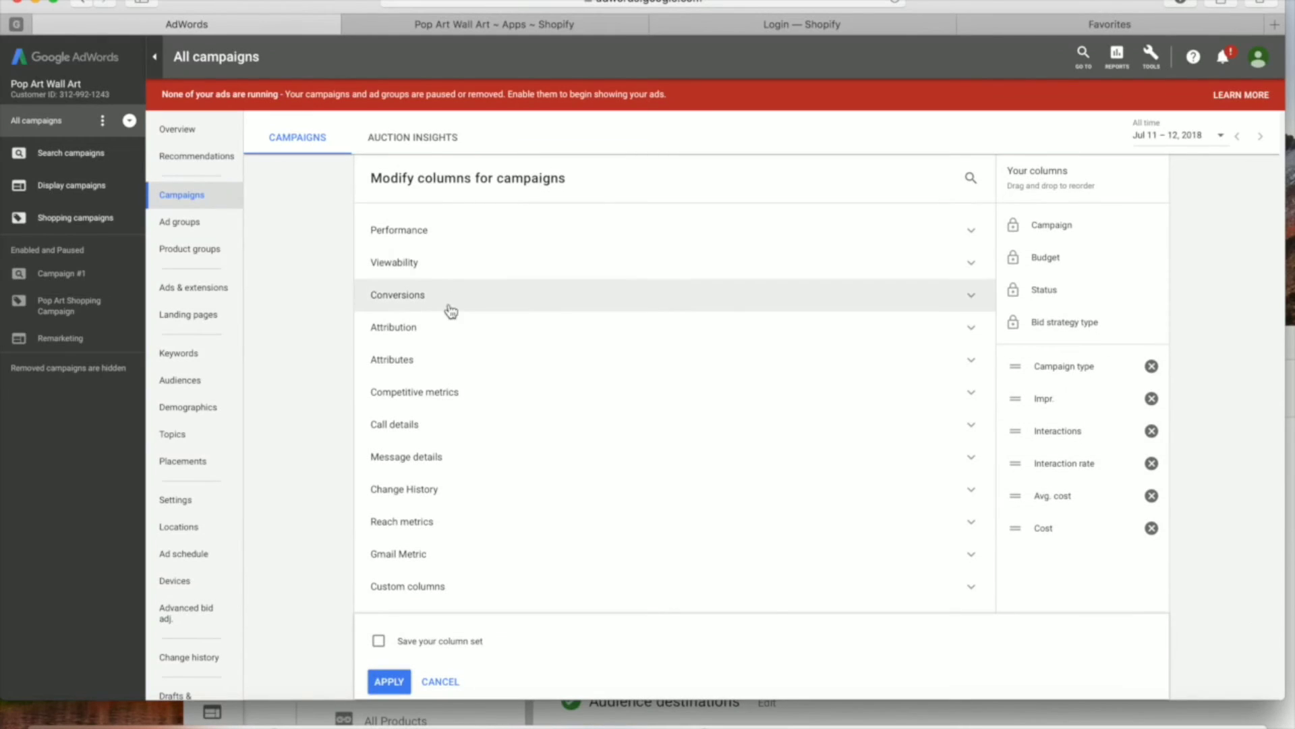
left_click(443, 308)
left_click(421, 338)
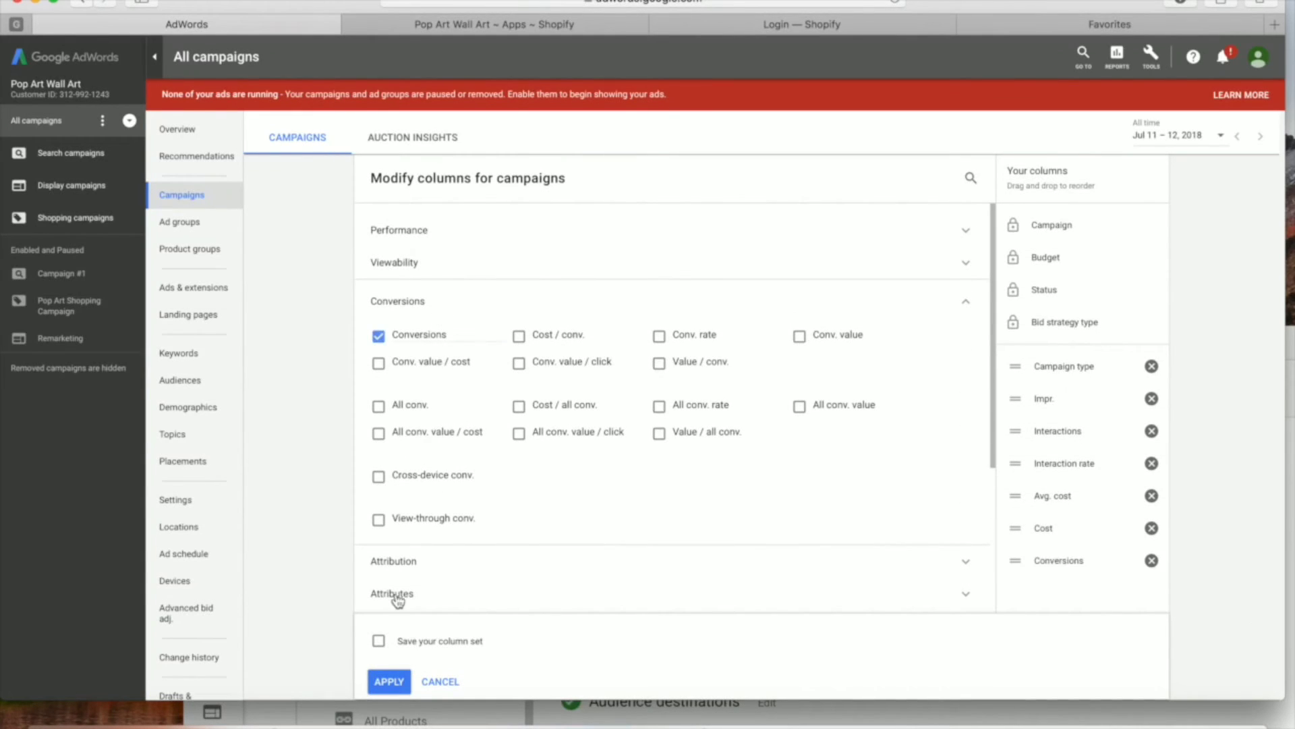
left_click(395, 688)
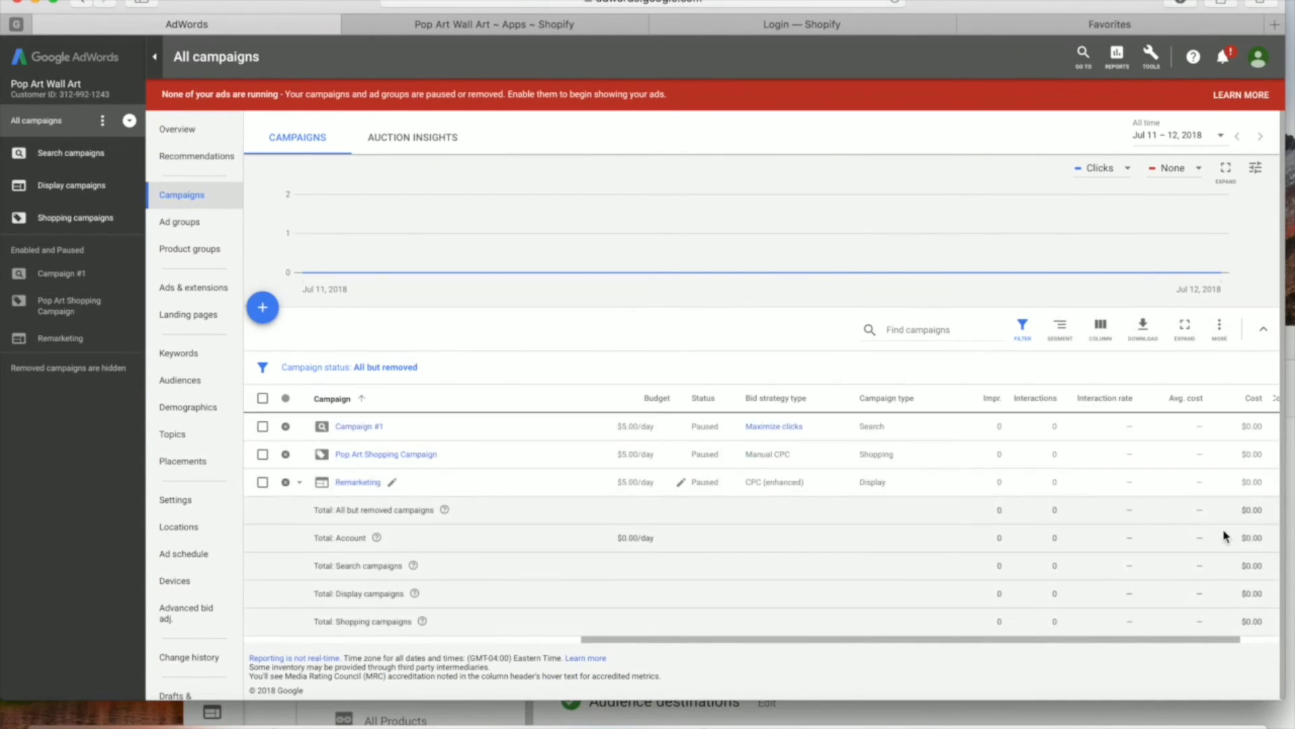
scroll(1079, 466, "right", 2)
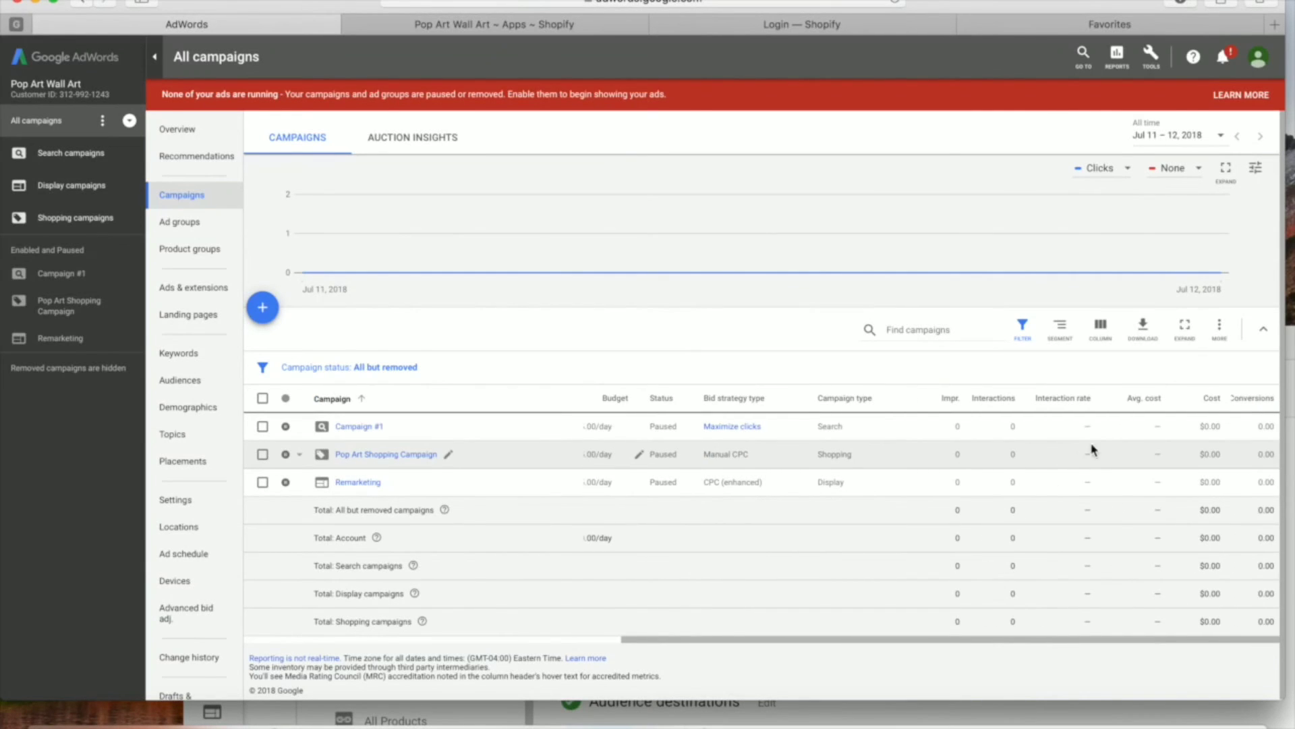
- Switch to Google Analytics and open the Home page of the All Web Site Data view
left_click_drag(983, 3, 791, 1)
left_click_drag(1080, 351, 995, 20)
left_click(65, 165)
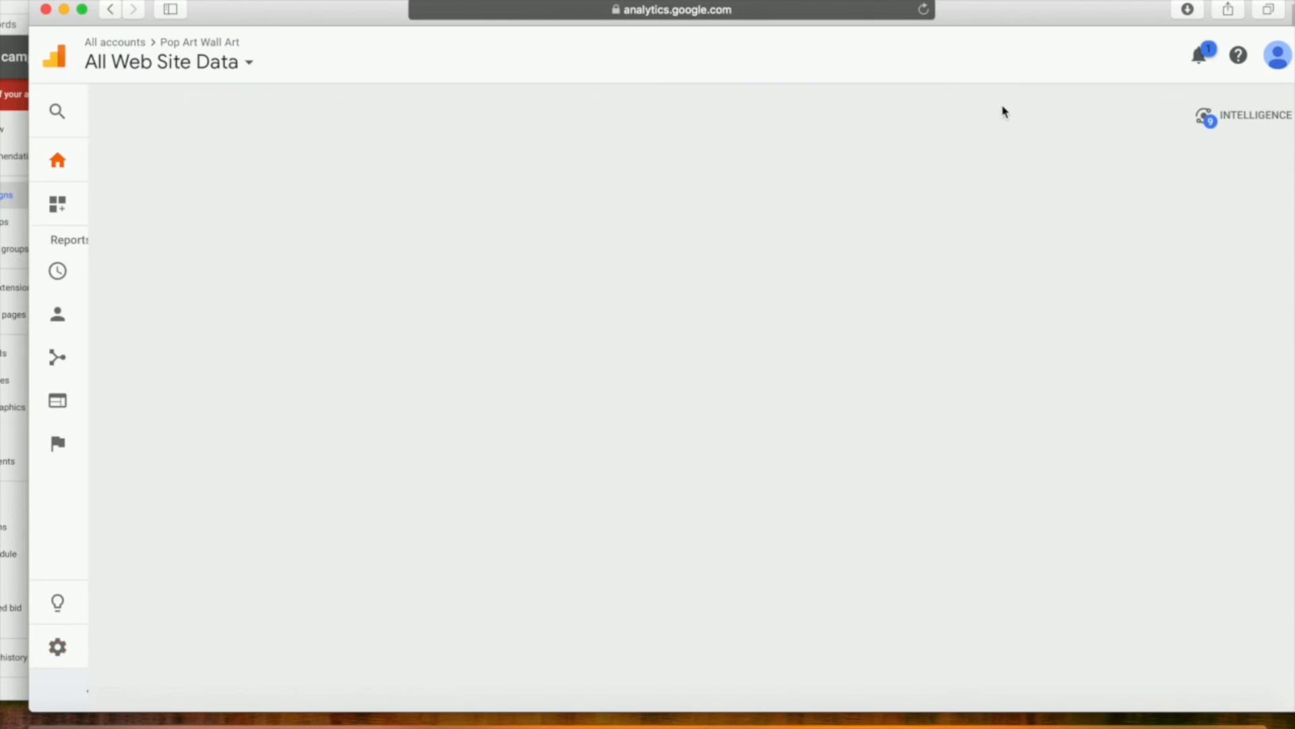
left_click_drag(994, 16, 970, 14)
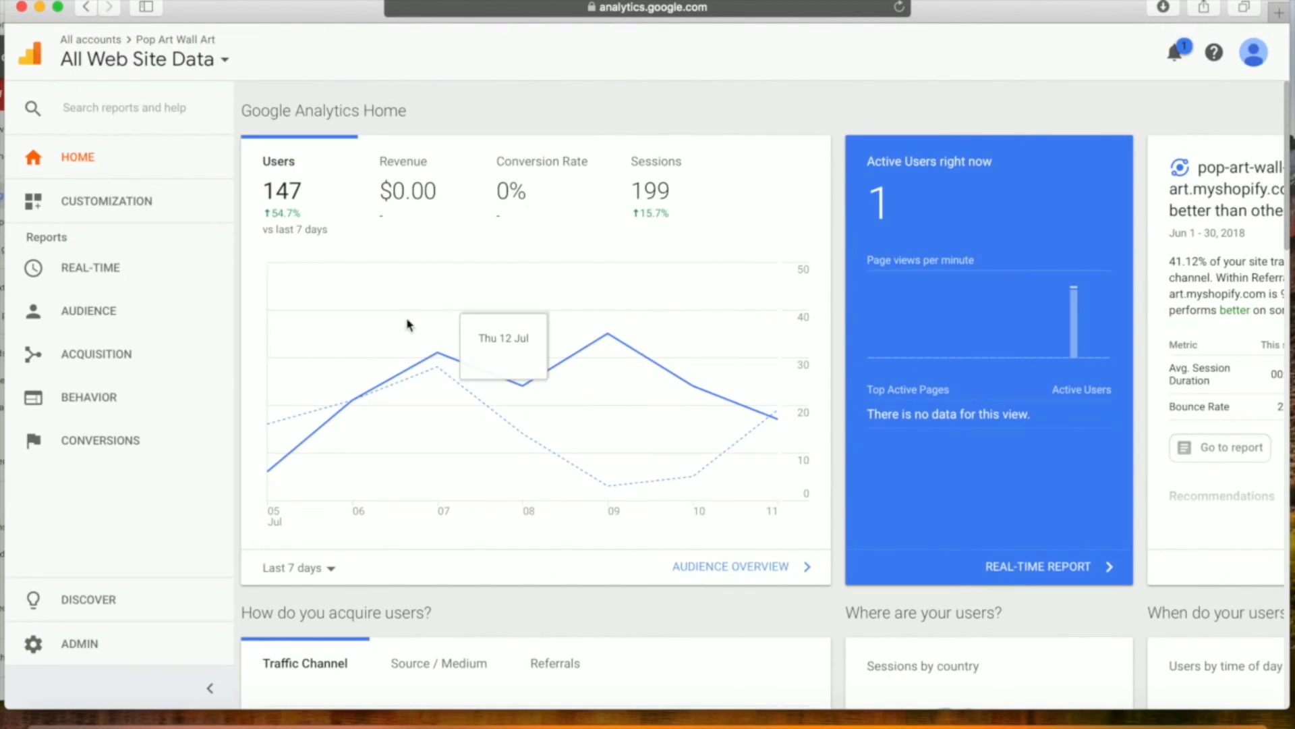
- Open the Channels report for all acquisition traffic and examine each channel's ecommerce conversion rate, transactions and revenue
left_click(101, 354)
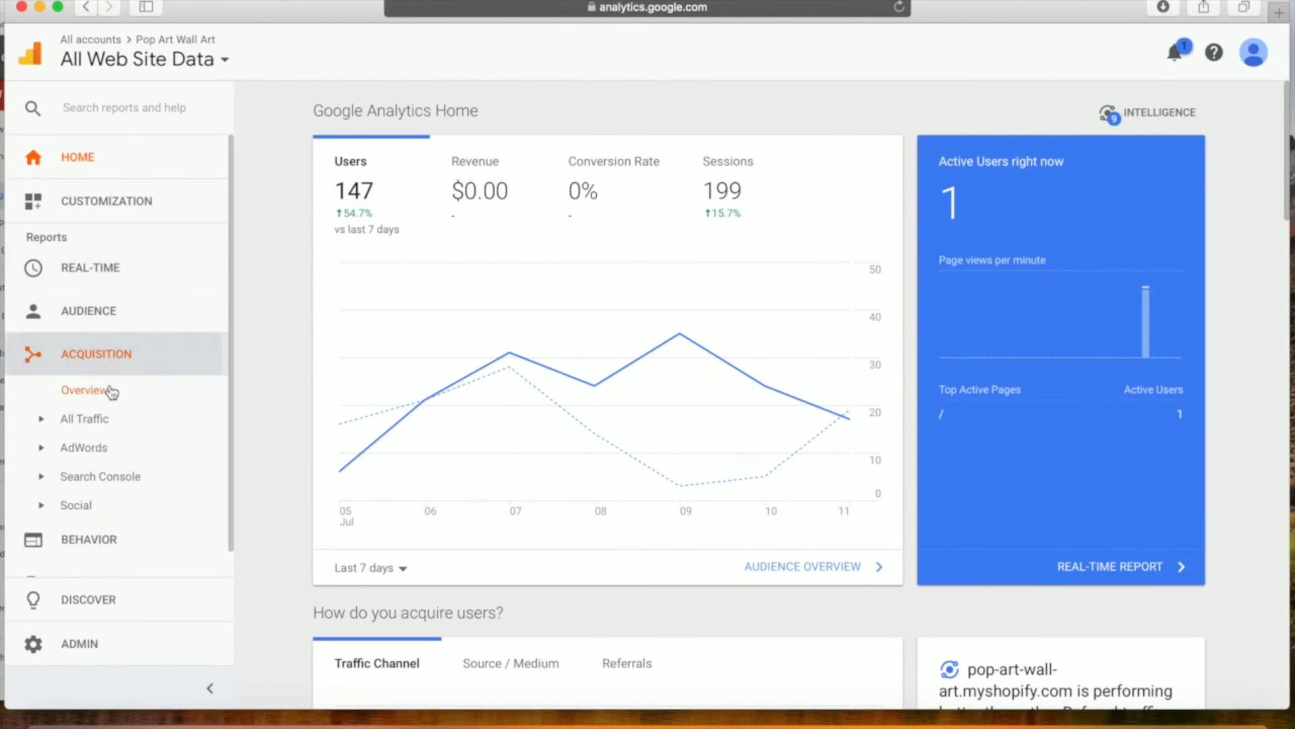
left_click(104, 420)
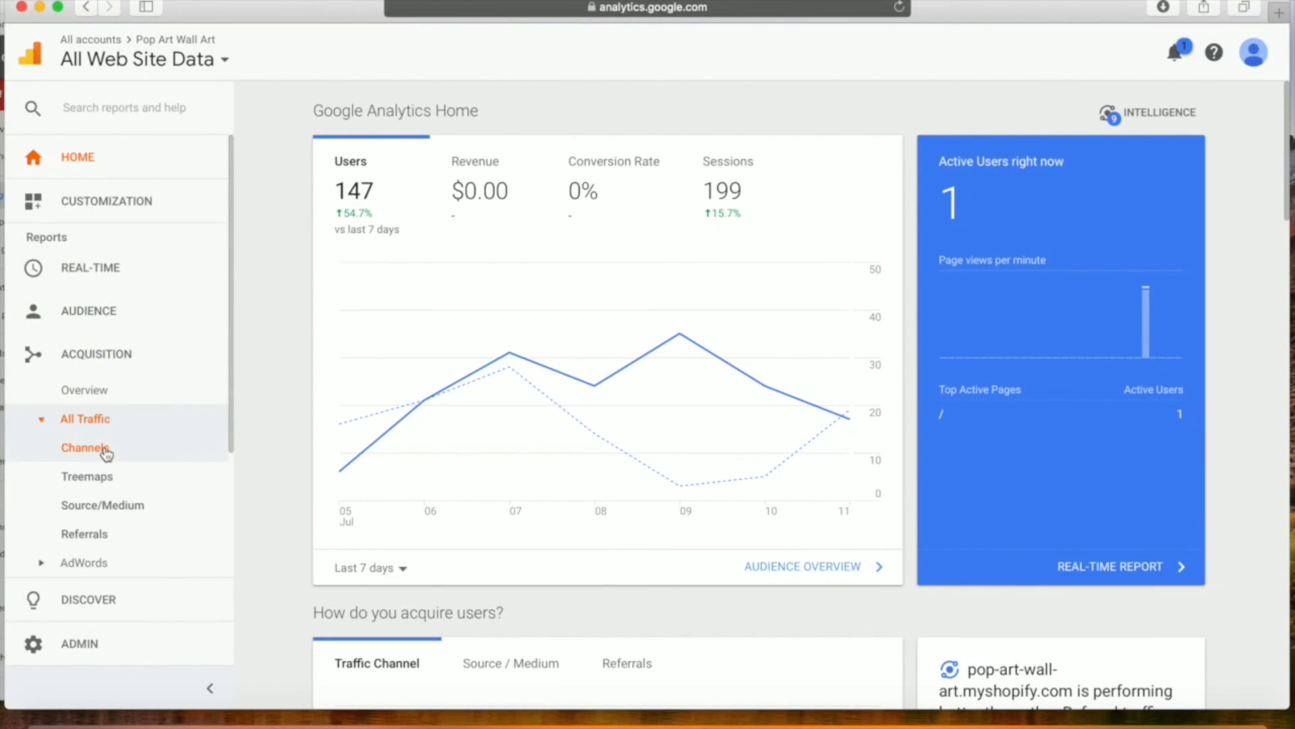
left_click(95, 452)
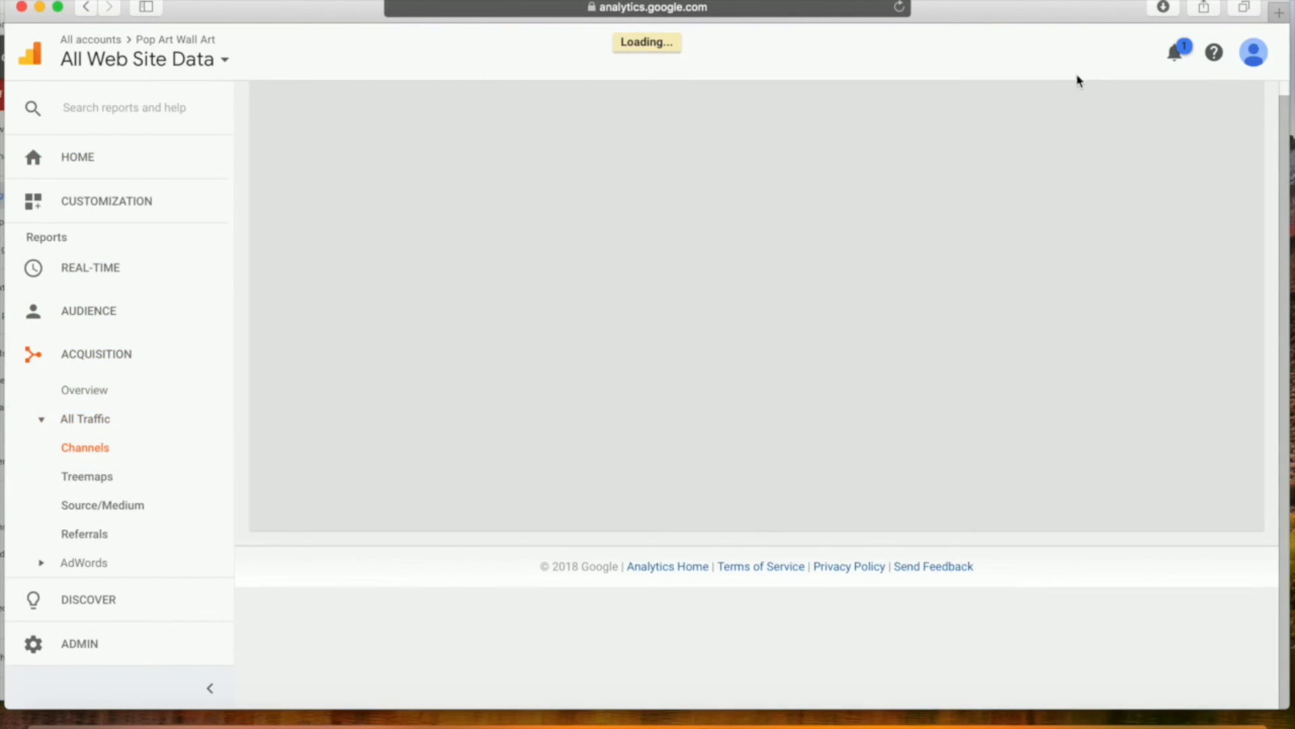
left_click_drag(1011, 15, 1006, 6)
scroll(1036, 489, "down", 1)
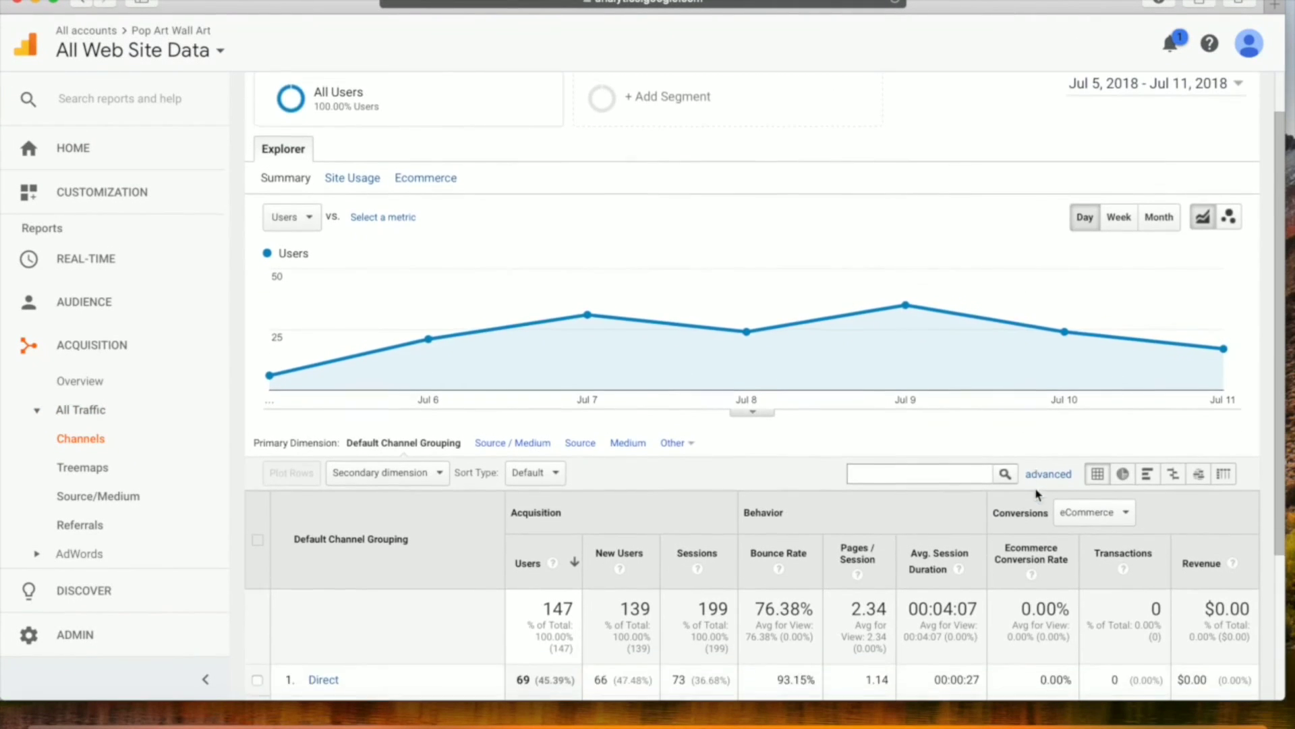
scroll(1037, 494, "down", 3)
scroll(1125, 402, "up", 3)
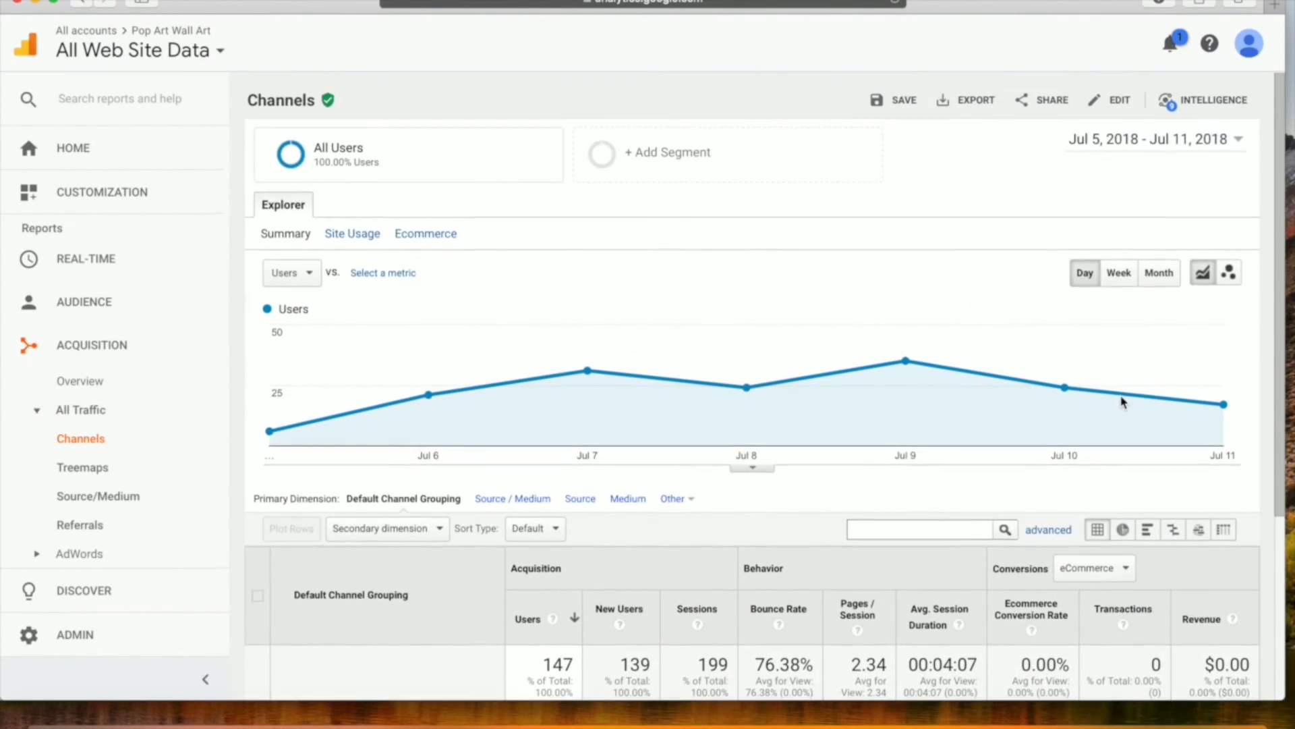
scroll(1128, 392, "down", 3)
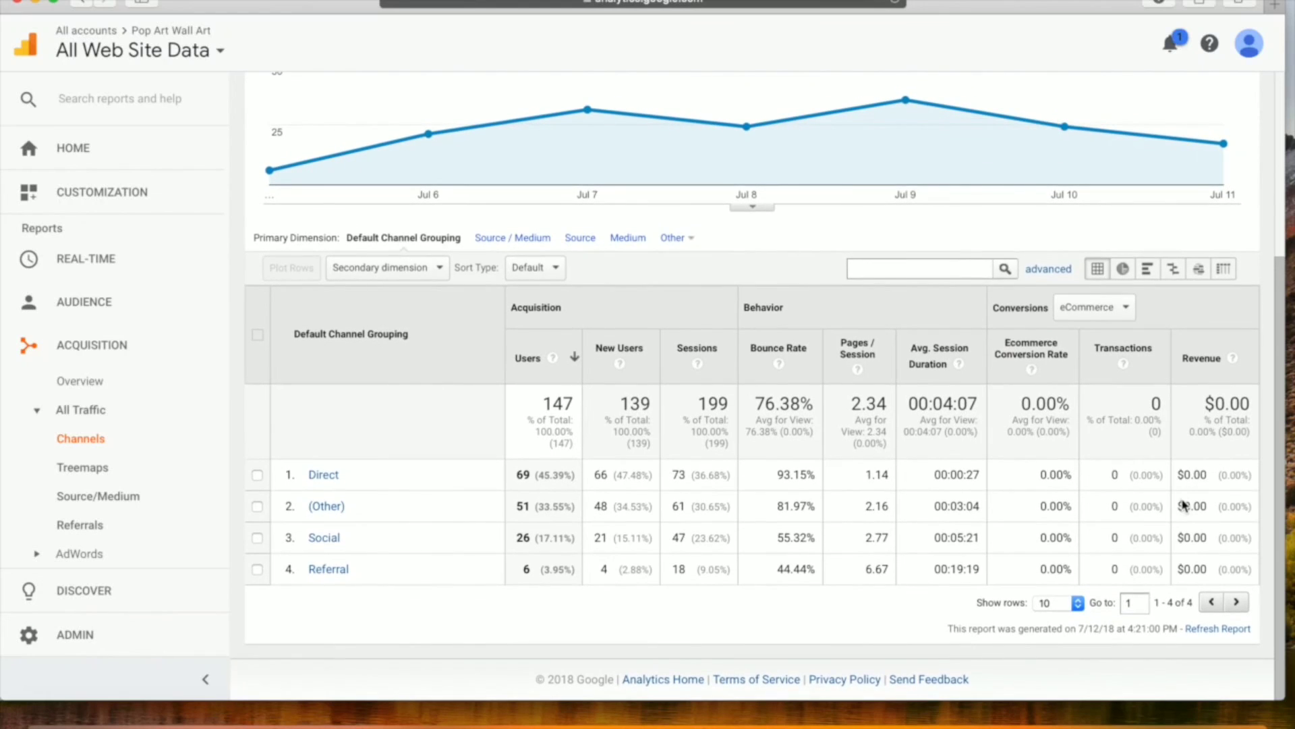